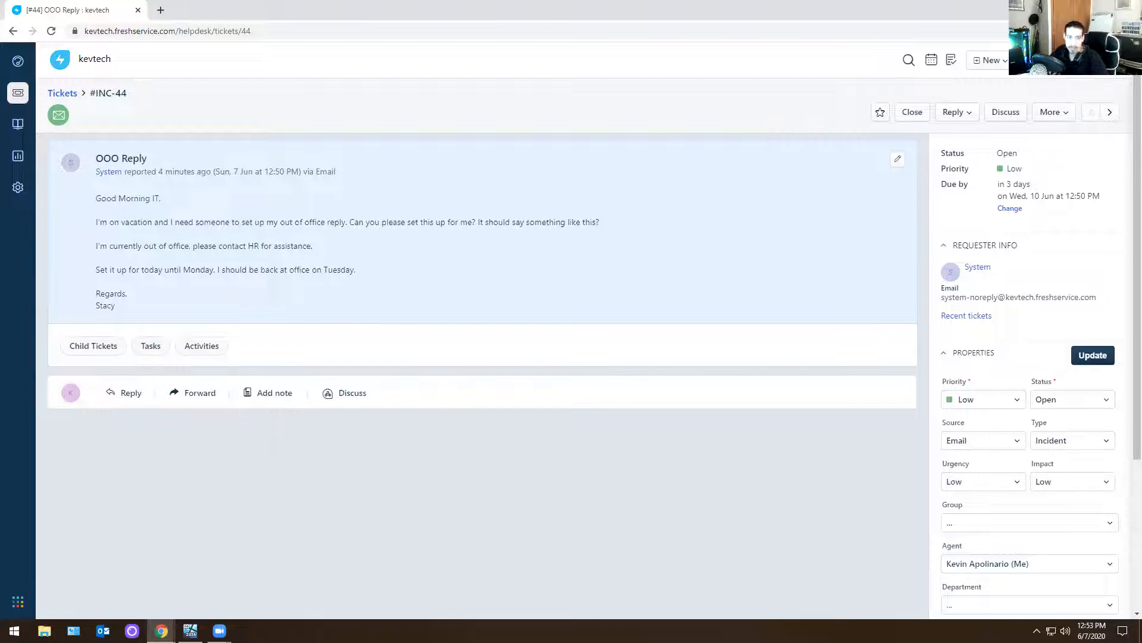
# Switch to the Server 2016 virtual machine and replace the administrator's mail tab with a fresh Outlook sign-in page
pyautogui.hotkey('alt', 'Tab')
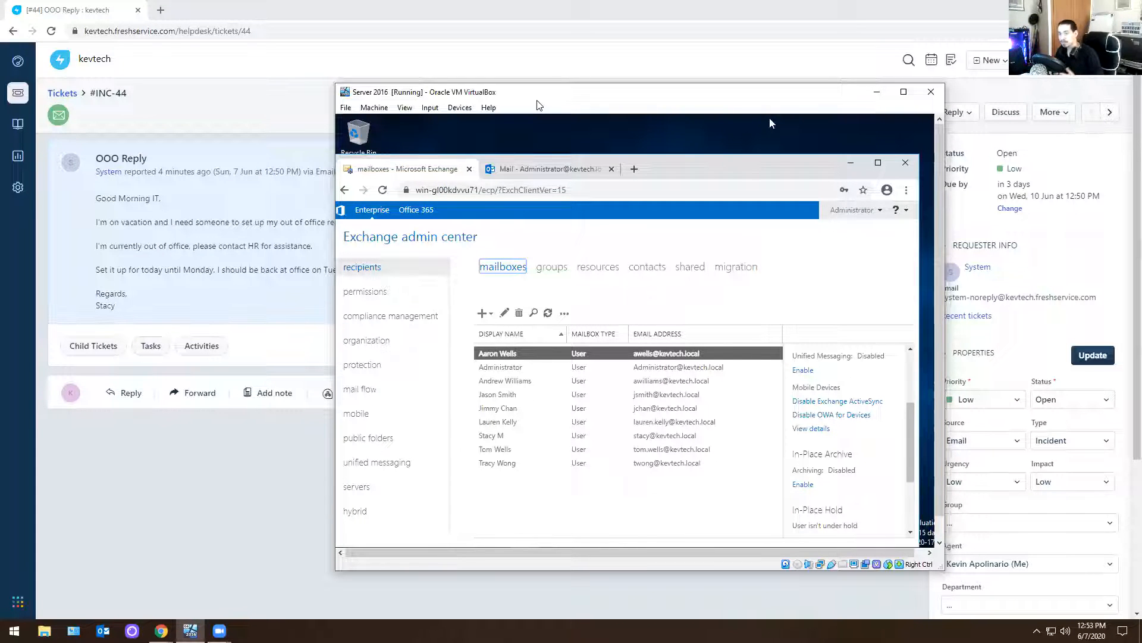
pyautogui.click(562, 170)
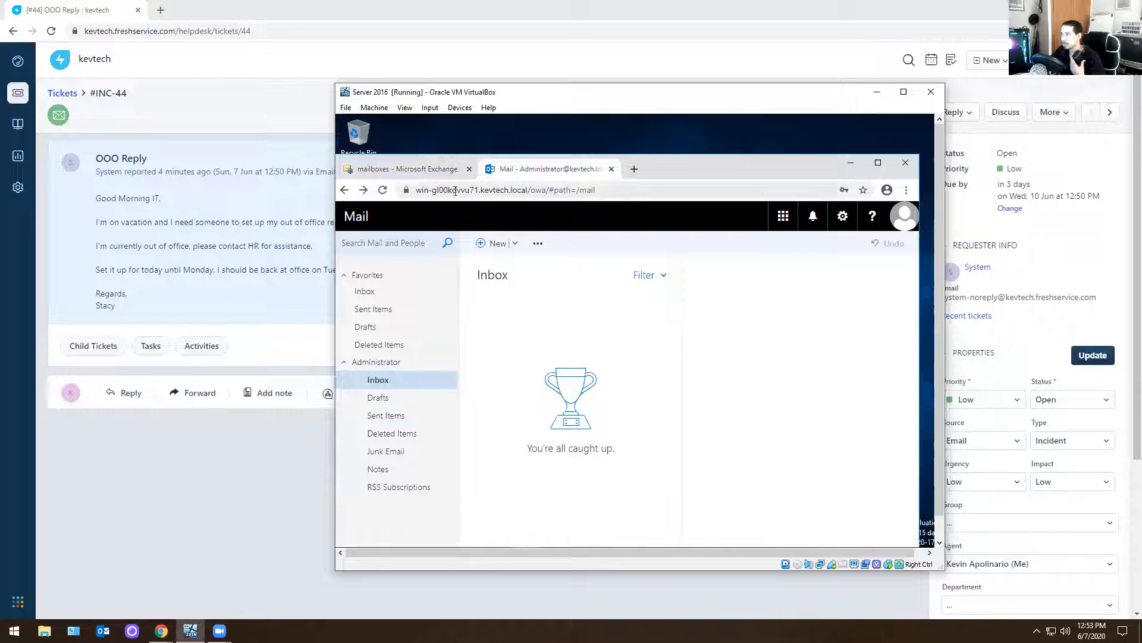
pyautogui.click(634, 169)
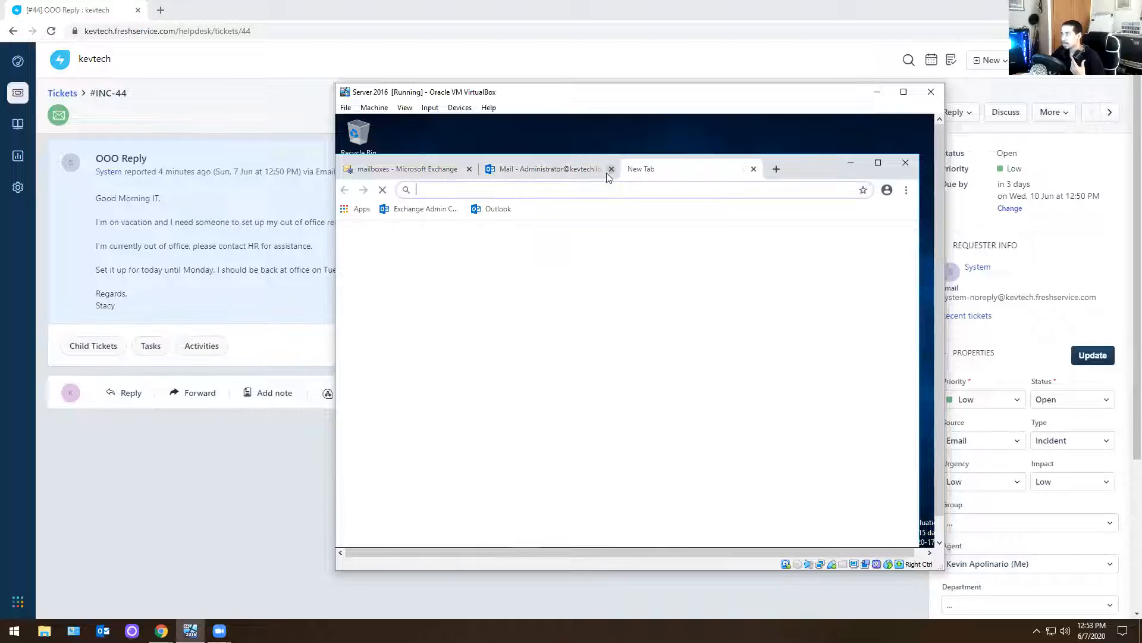
pyautogui.click(611, 169)
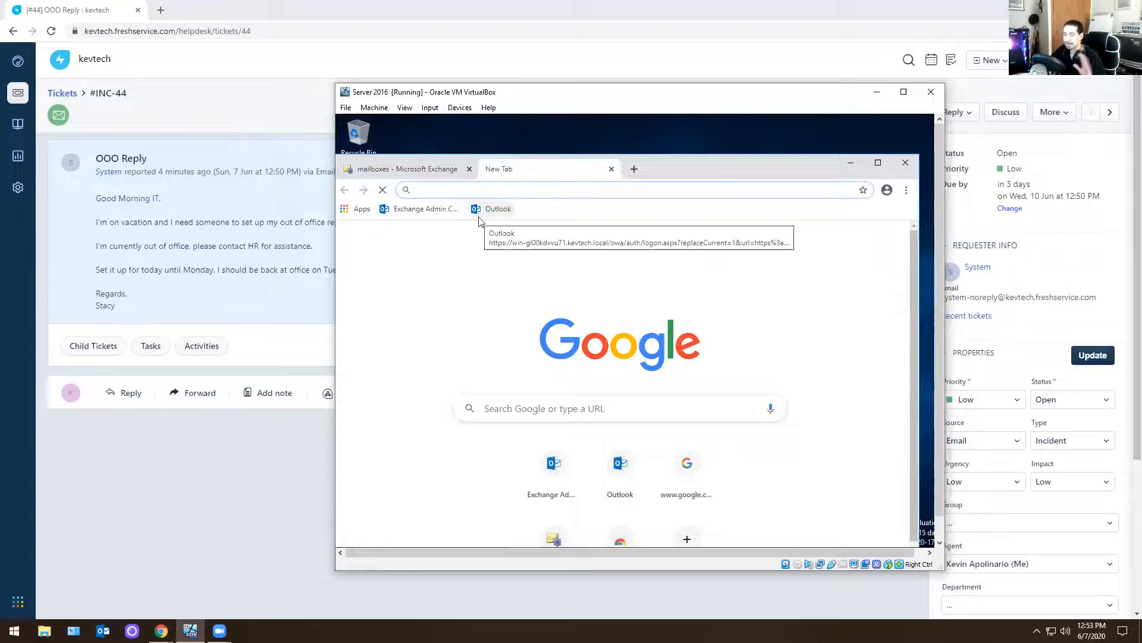
pyautogui.click(480, 217)
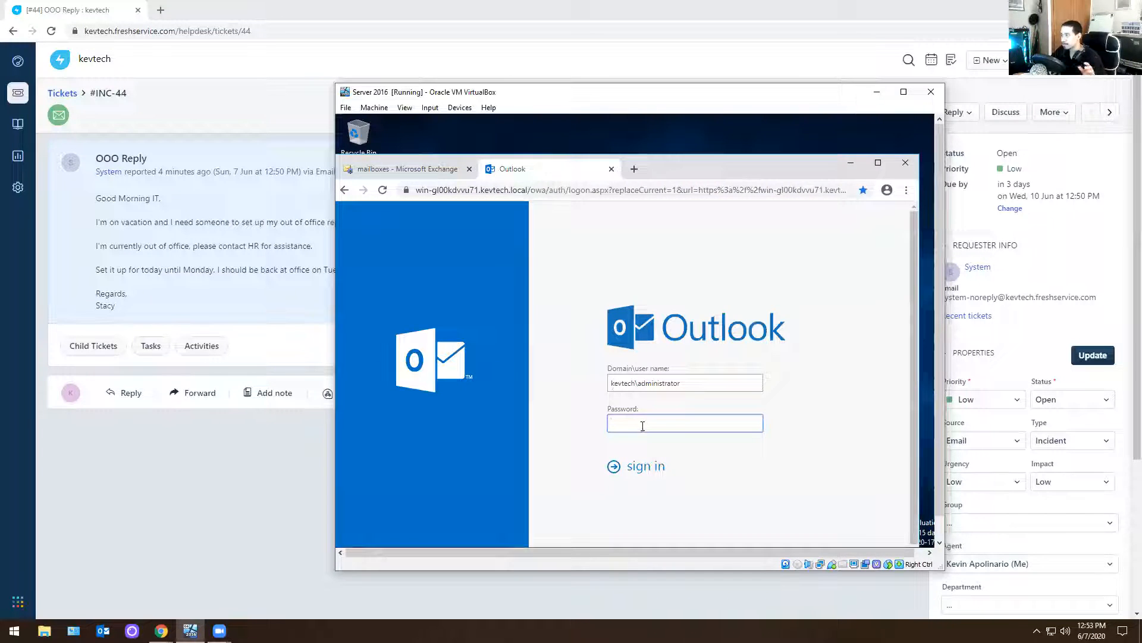
# Sign in to Outlook as kevtech\administrator by entering the account password
pyautogui.write('*********')
pyautogui.press('Return')
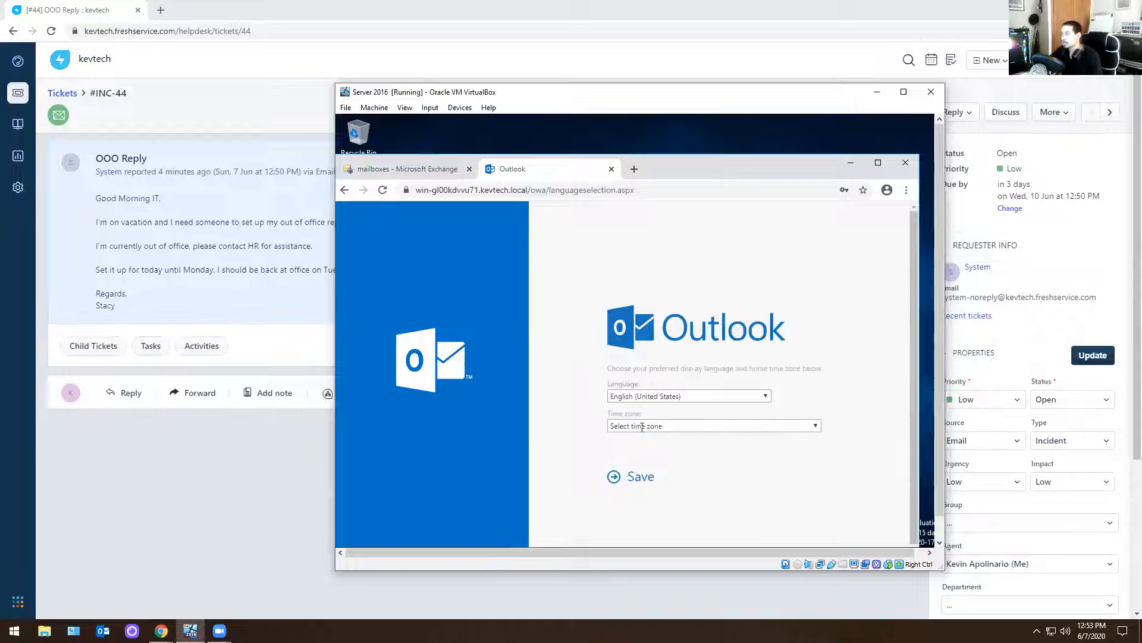
# Set Outlook's home time zone to (UTC-05:00) Eastern Time (US & Canada) and save it
pyautogui.click(679, 426)
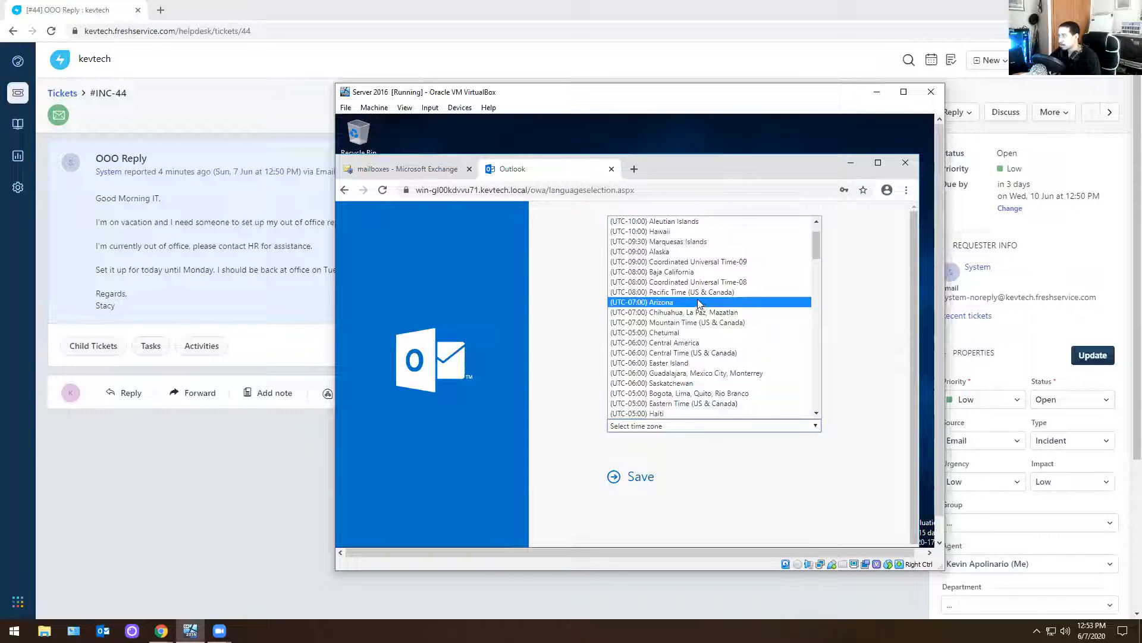
pyautogui.scroll(-5, 679, 357)
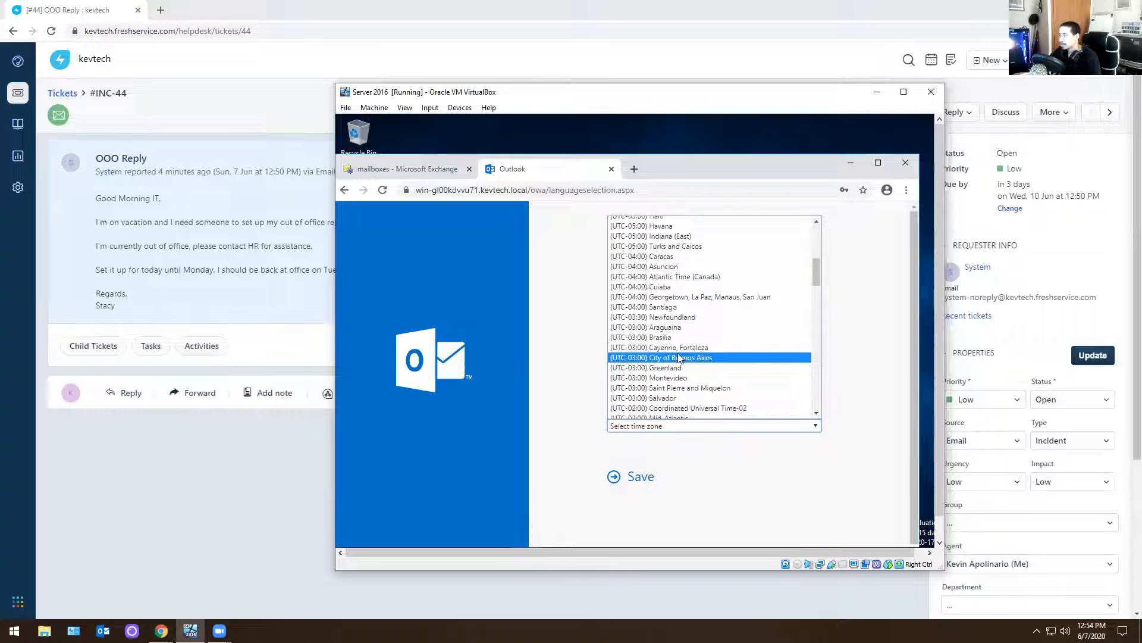
pyautogui.scroll(-4, 679, 357)
pyautogui.scroll(4, 690, 339)
pyautogui.scroll(8, 702, 333)
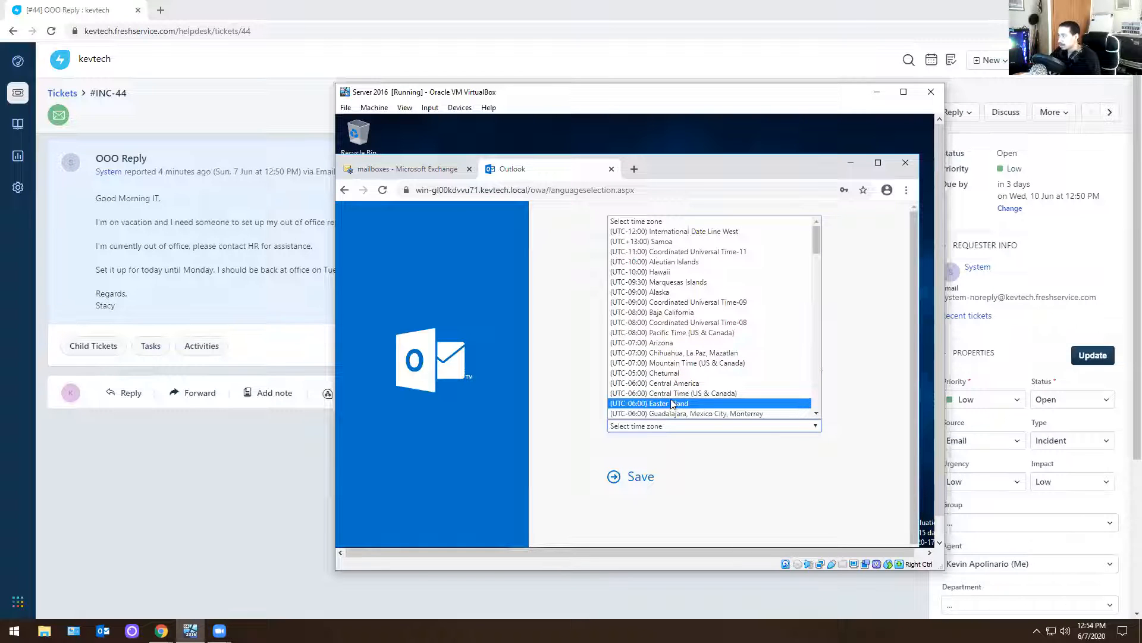
pyautogui.scroll(-4, 678, 396)
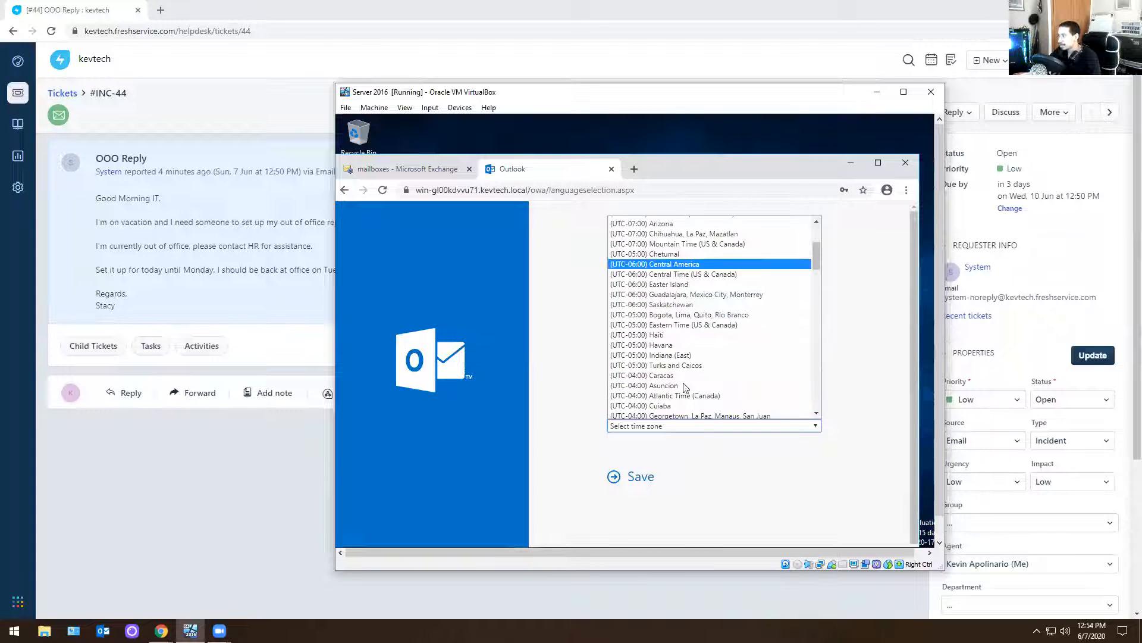
pyautogui.click(694, 325)
pyautogui.click(632, 477)
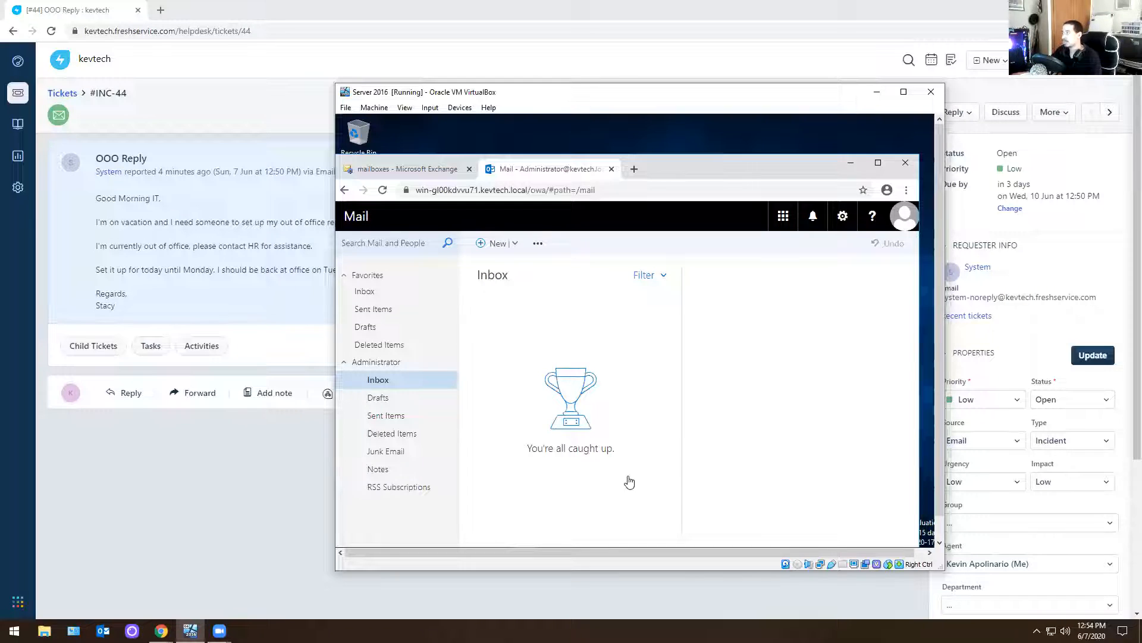
# Try to open the ticket requester's mailbox from the administrator's webmail, and close the duplicate administrator mail tab
pyautogui.click(905, 217)
pyautogui.click(754, 310)
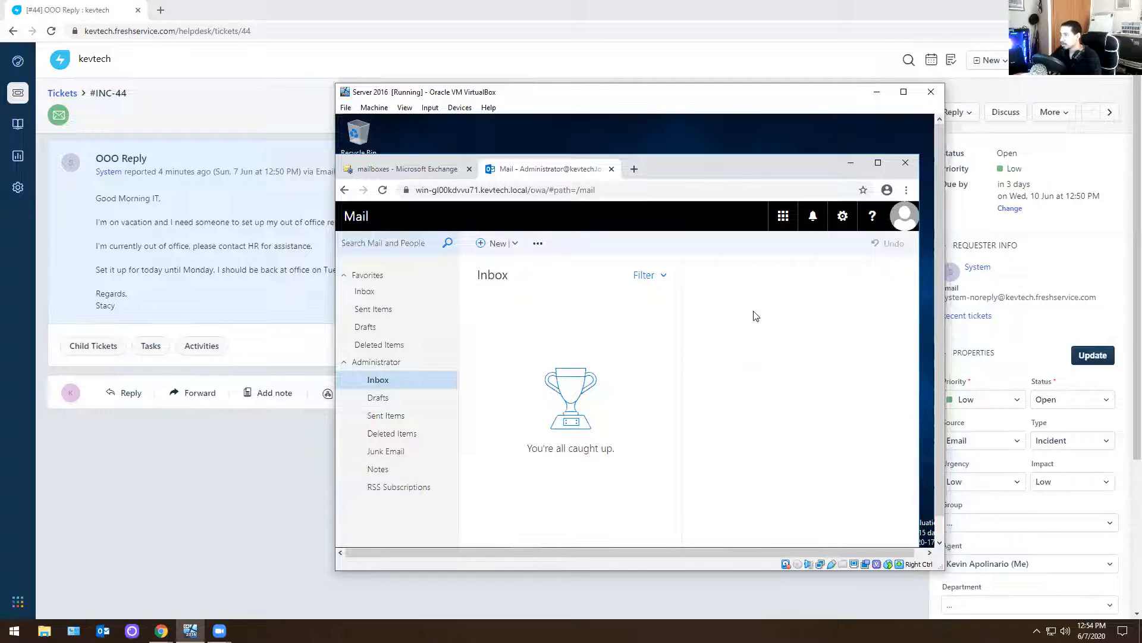
pyautogui.write('stac')
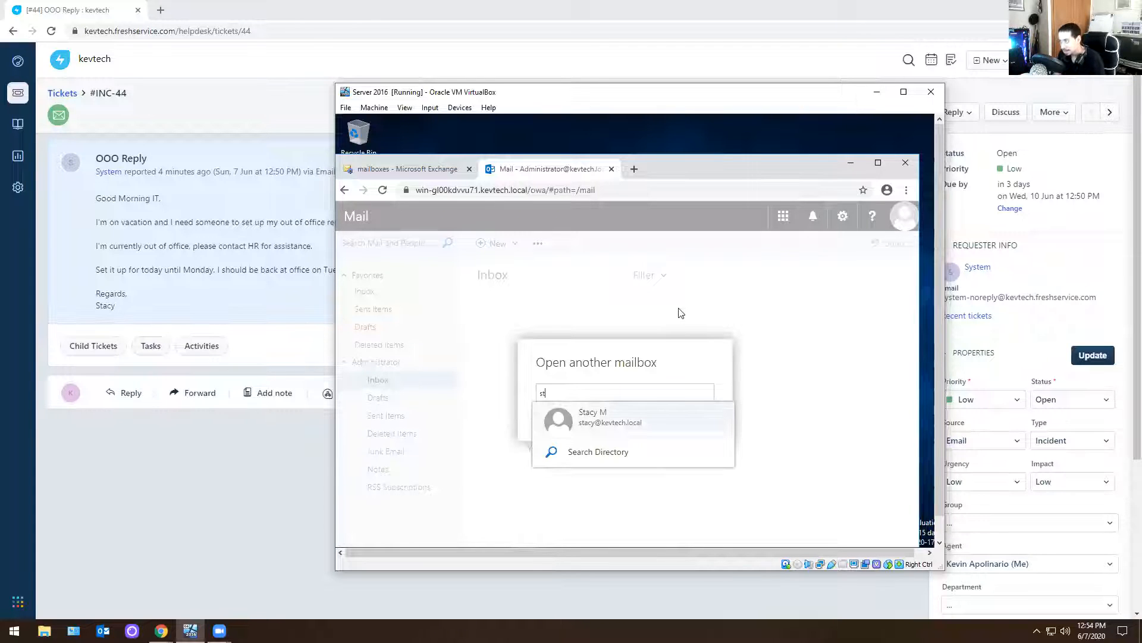
pyautogui.click(595, 416)
pyautogui.click(635, 447)
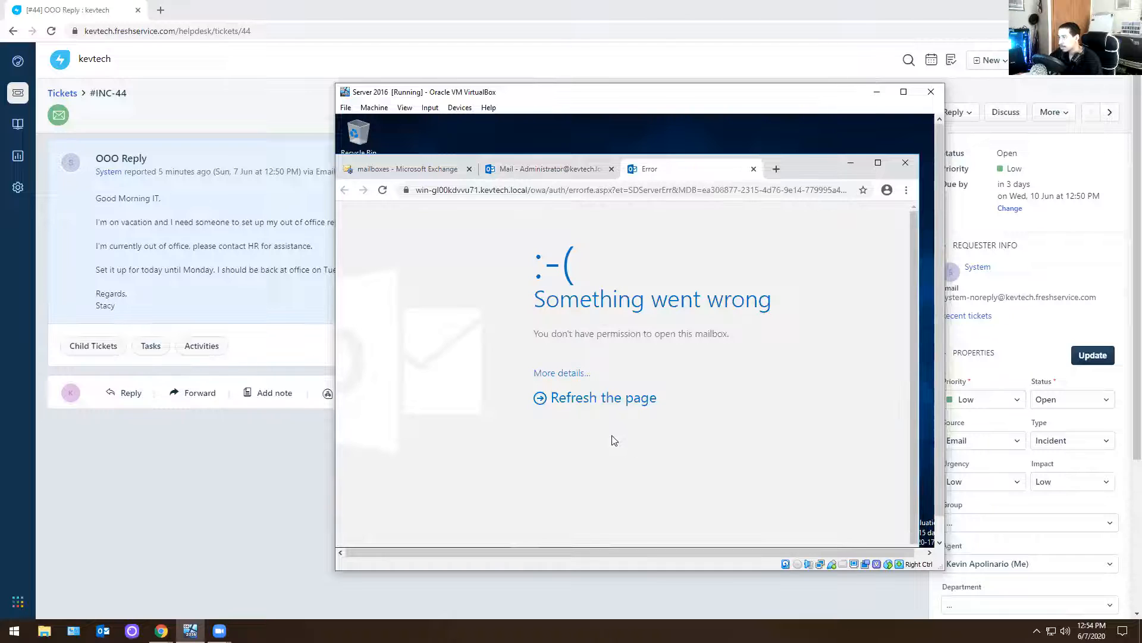
pyautogui.click(616, 404)
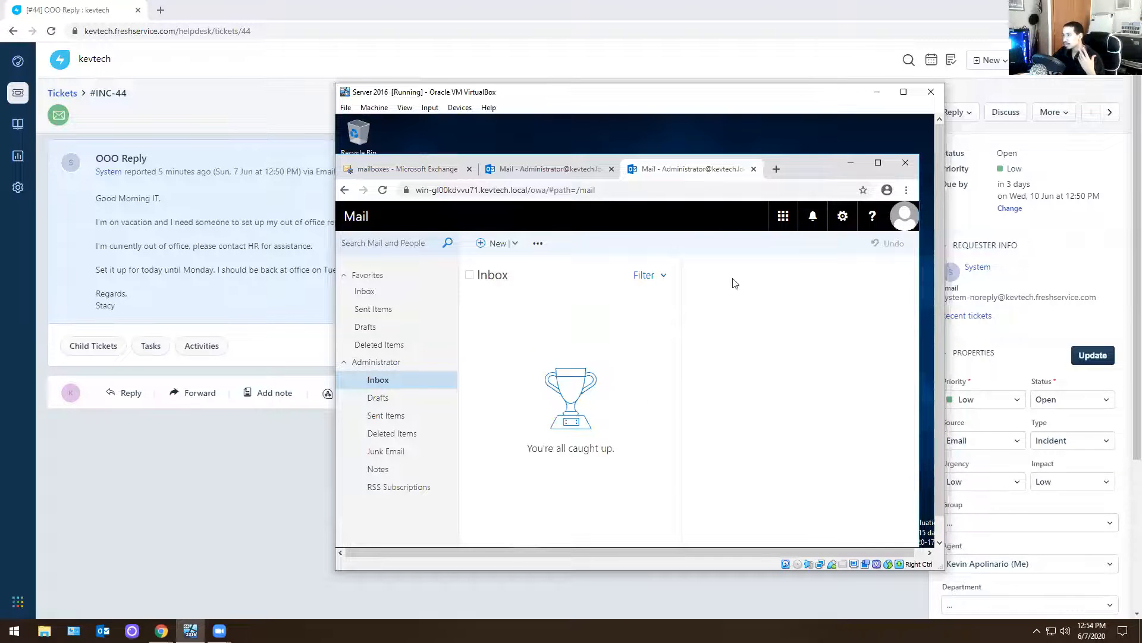
pyautogui.click(906, 213)
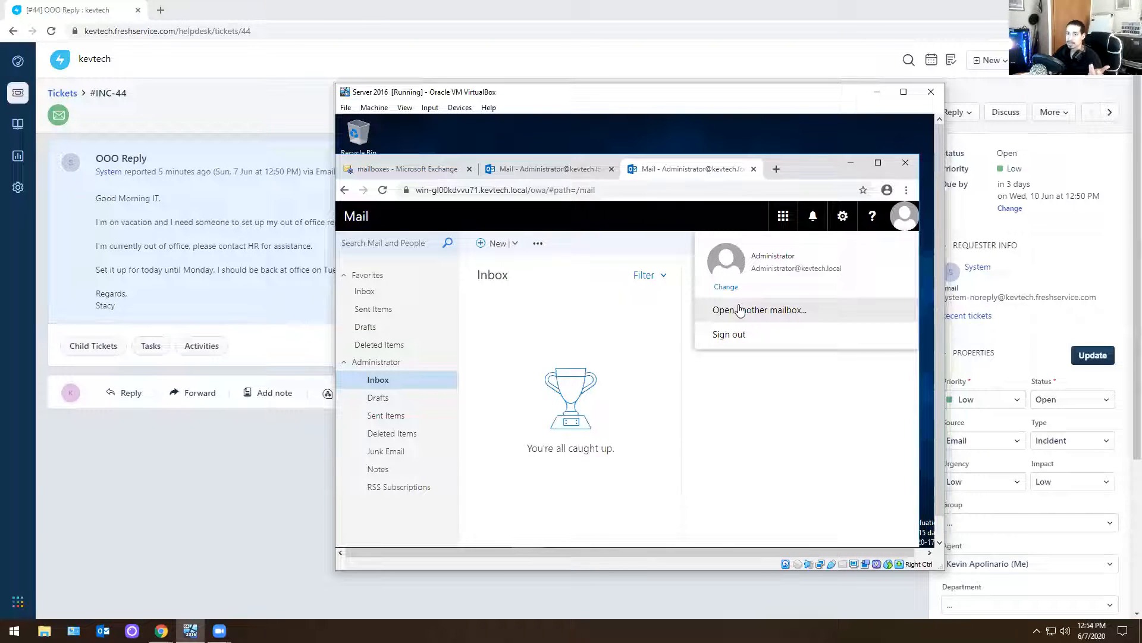
pyautogui.click(538, 169)
pyautogui.click(612, 169)
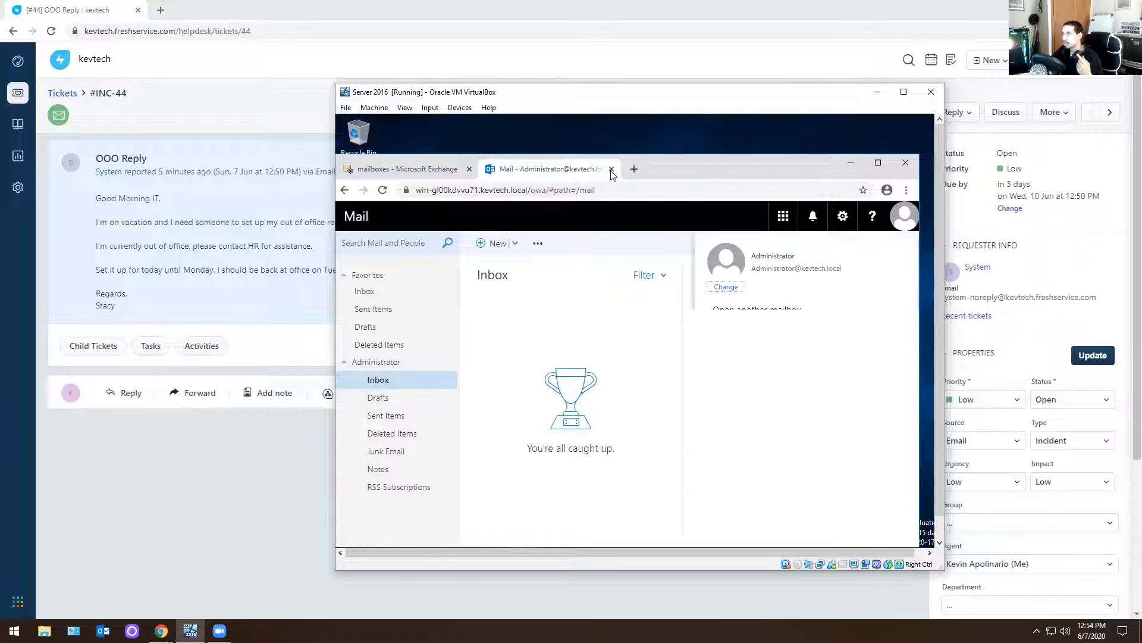
# Open the ticket requester's mailbox properties in the Exchange admin center and go to the Full Access section of mailbox delegation
pyautogui.click(409, 169)
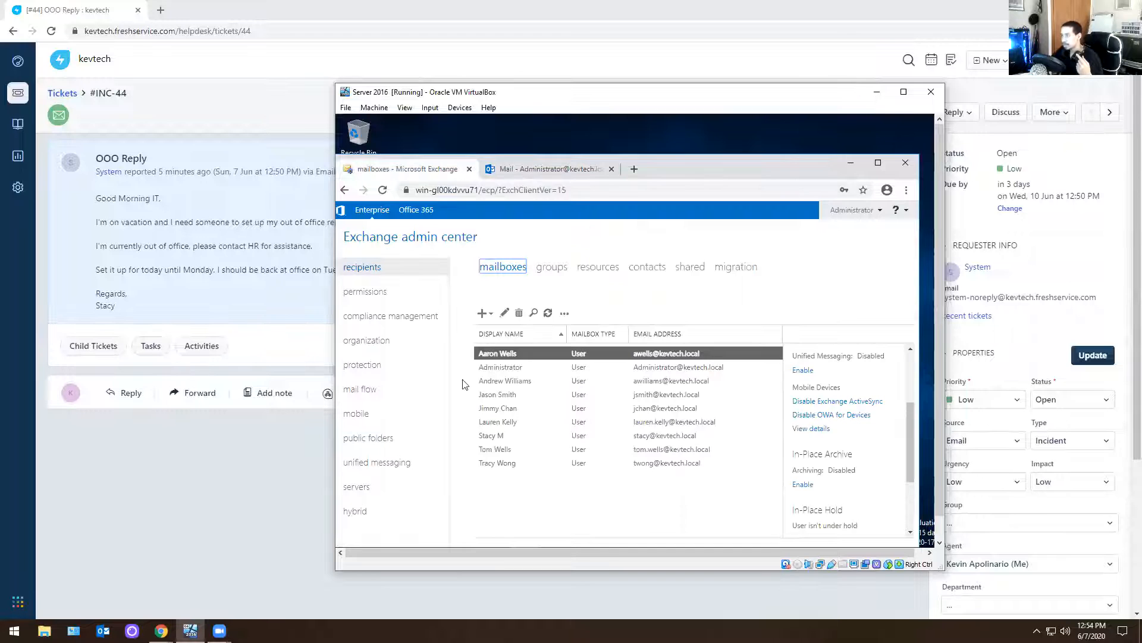
pyautogui.doubleClick(505, 435)
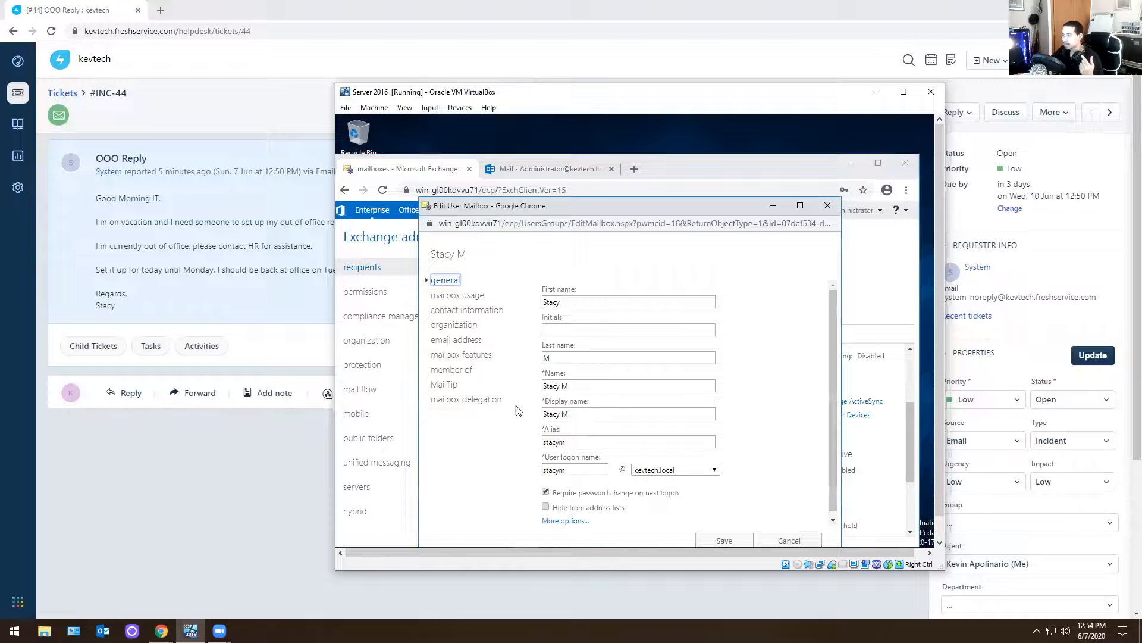
pyautogui.click(828, 206)
pyautogui.doubleClick(512, 432)
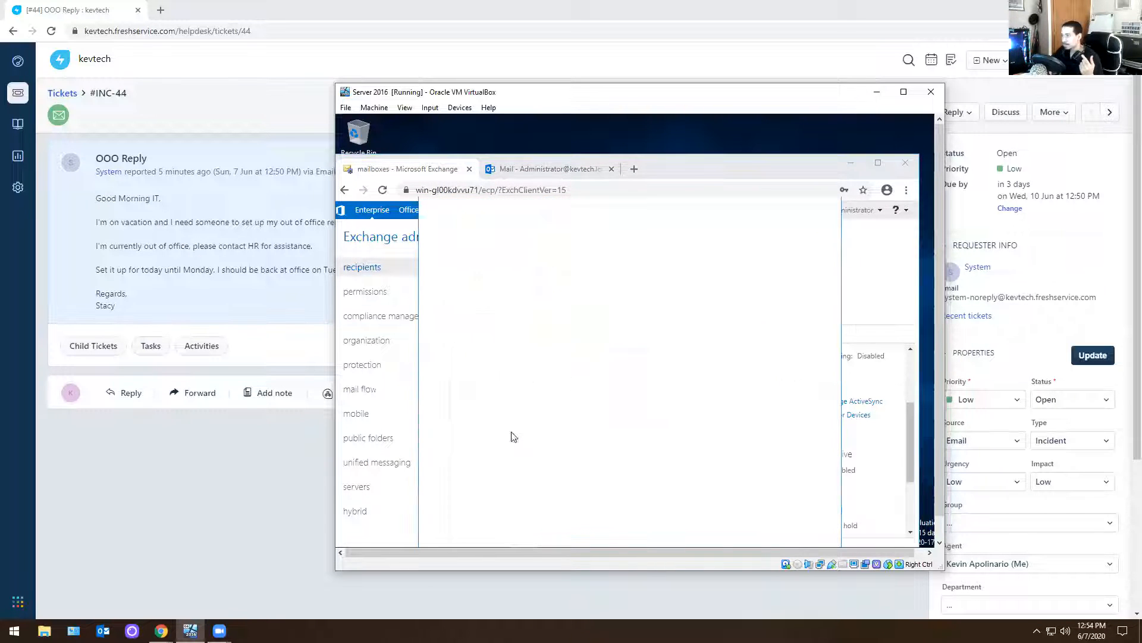
pyautogui.click(467, 400)
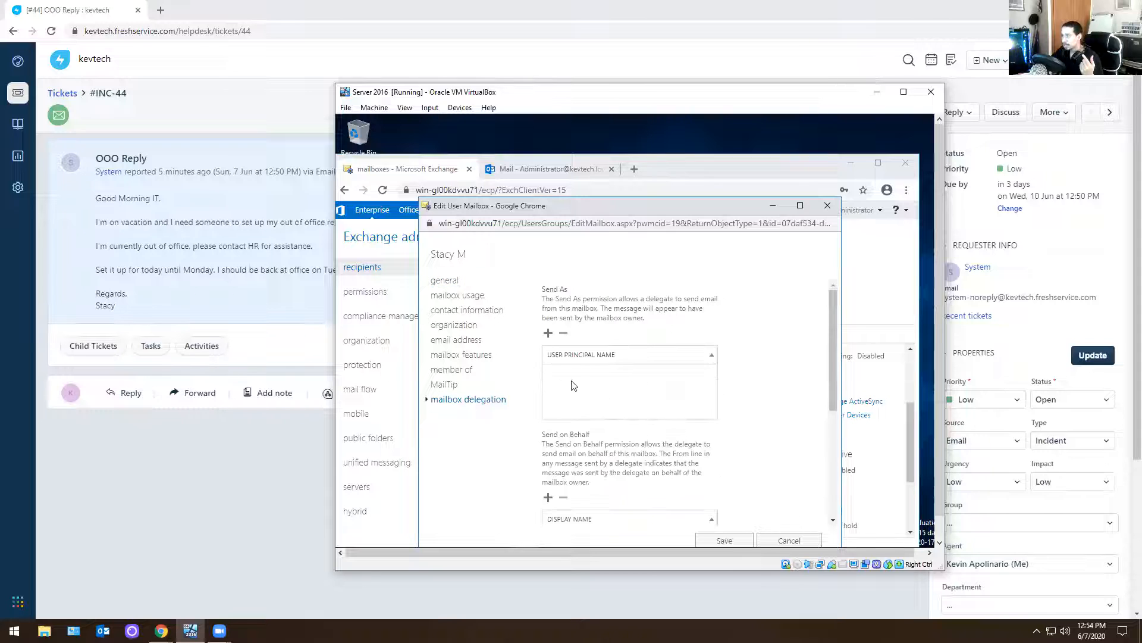
pyautogui.scroll(-2, 598, 386)
pyautogui.scroll(-2, 598, 386)
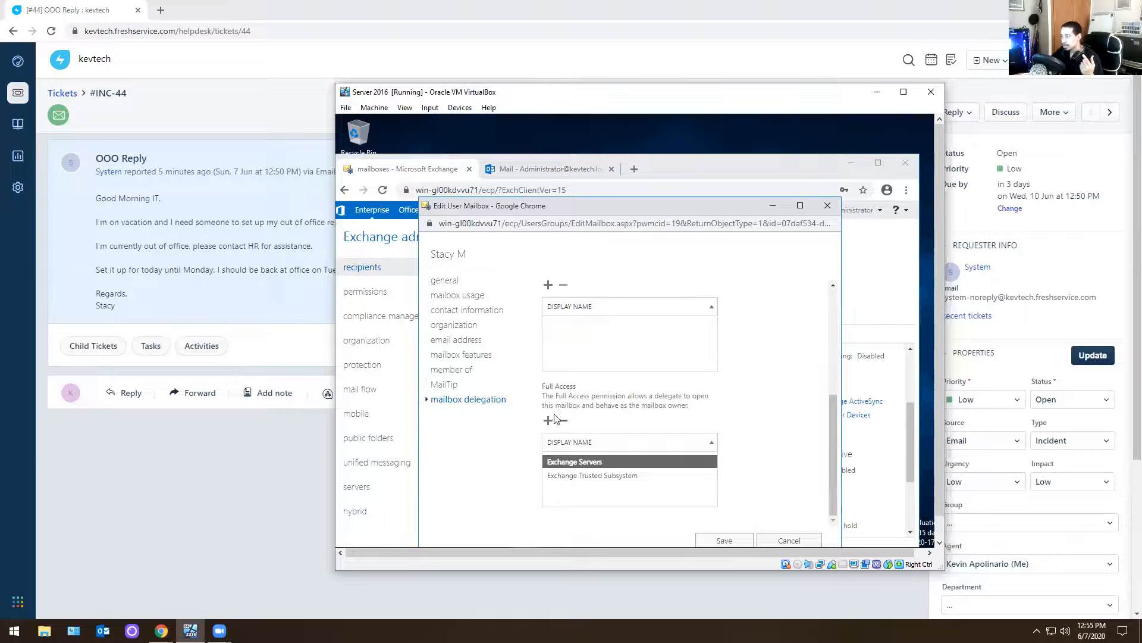
pyautogui.click(581, 479)
pyautogui.click(581, 463)
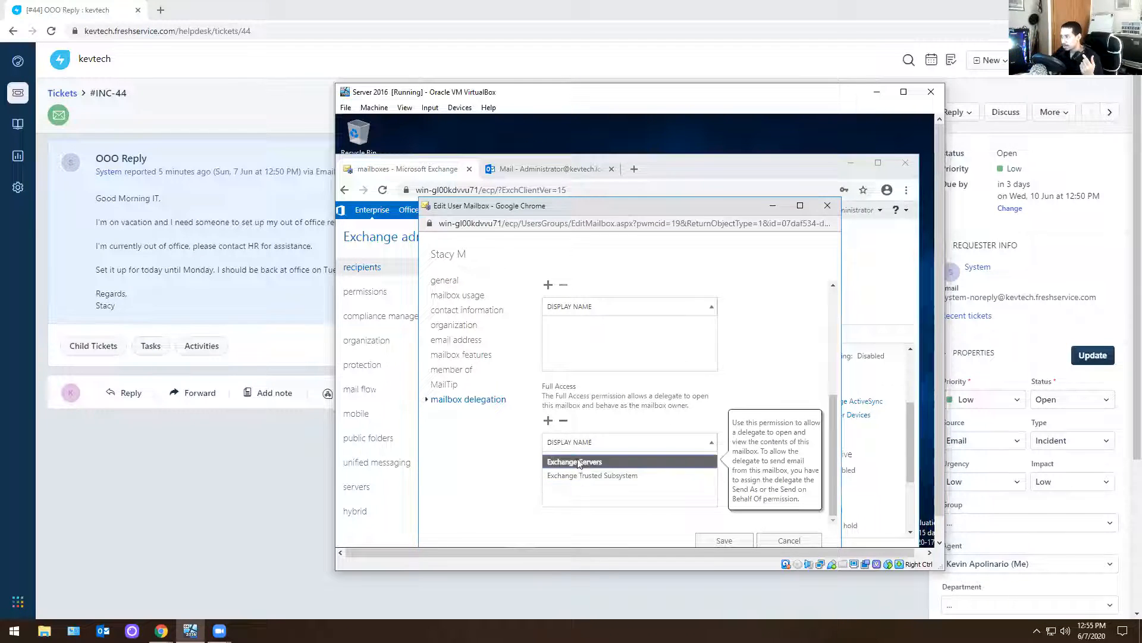
# Add Administrator as a Full Access delegate of the requester's mailbox and save the mailbox changes
pyautogui.click(547, 421)
pyautogui.write('admn')
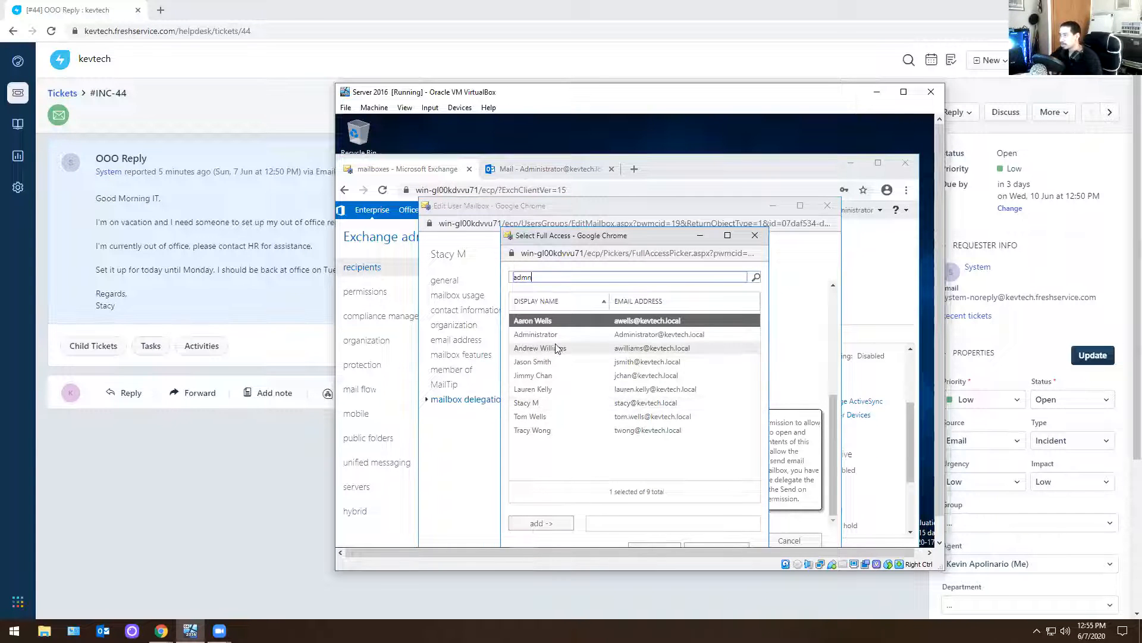
pyautogui.click(539, 334)
pyautogui.click(541, 523)
pyautogui.click(657, 548)
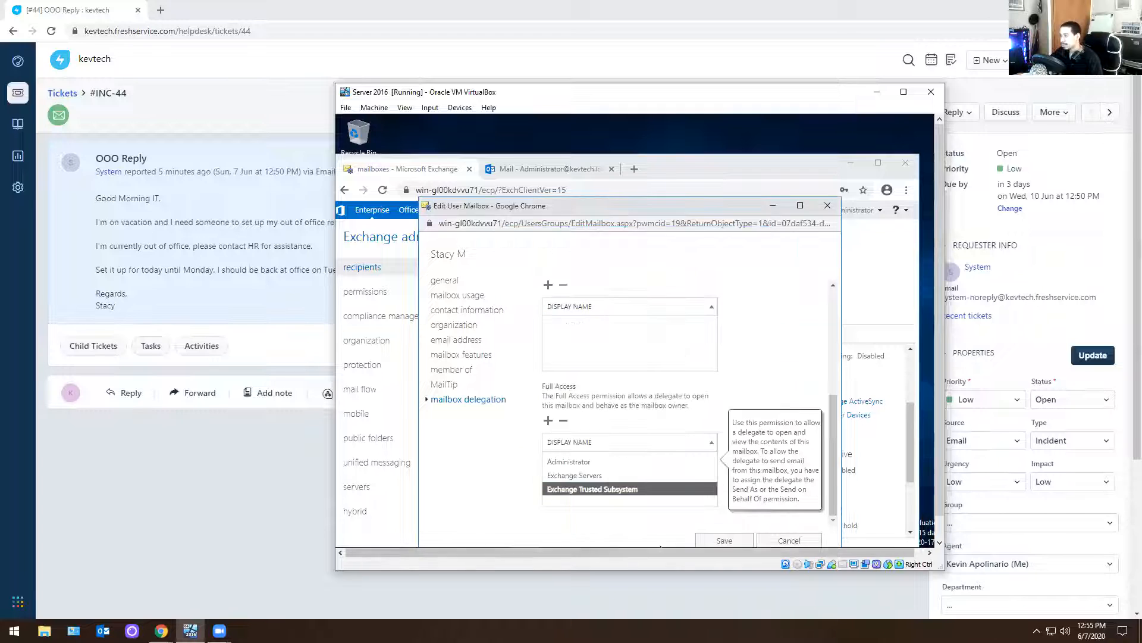
pyautogui.click(719, 540)
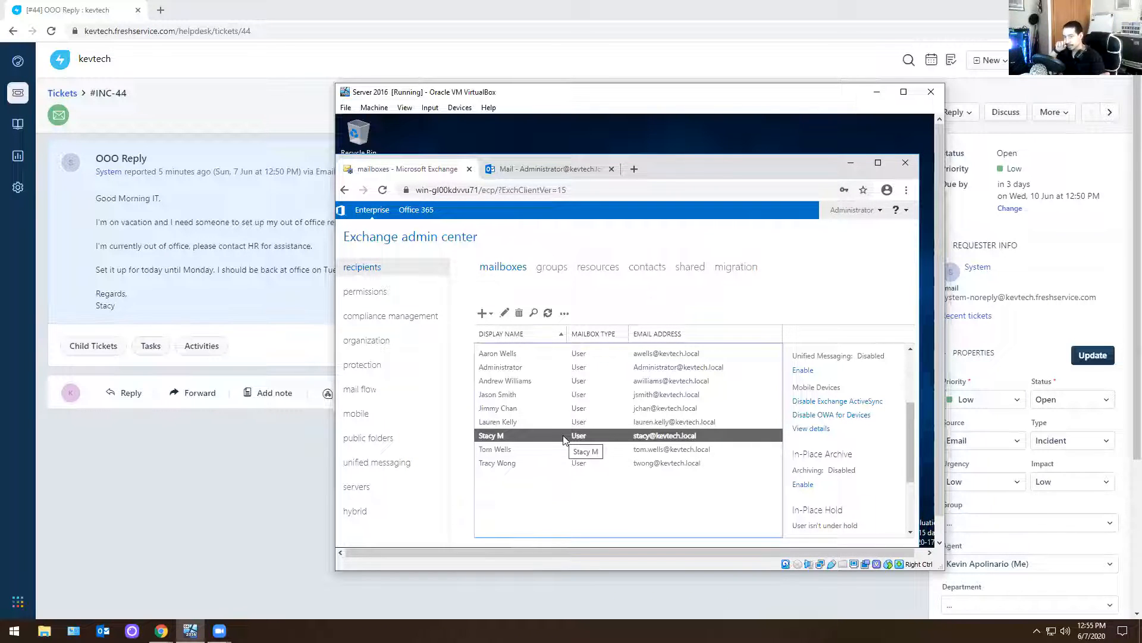
# Open the requester's mailbox from the administrator's webmail and check which account the new mail tab belongs to
pyautogui.click(526, 169)
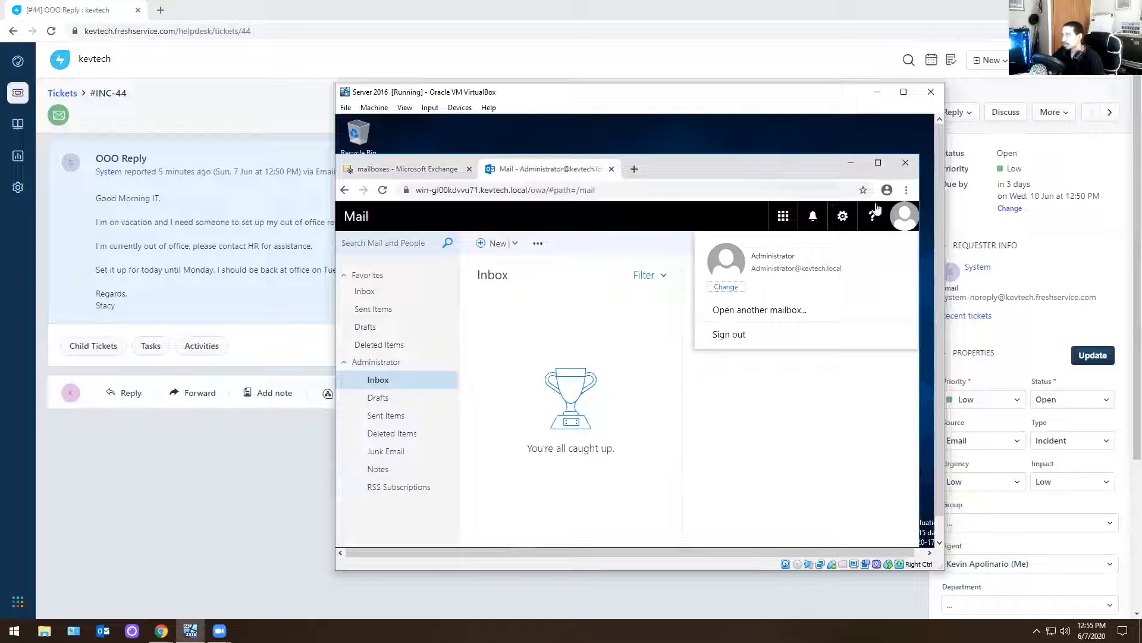
pyautogui.click(740, 316)
pyautogui.write('st')
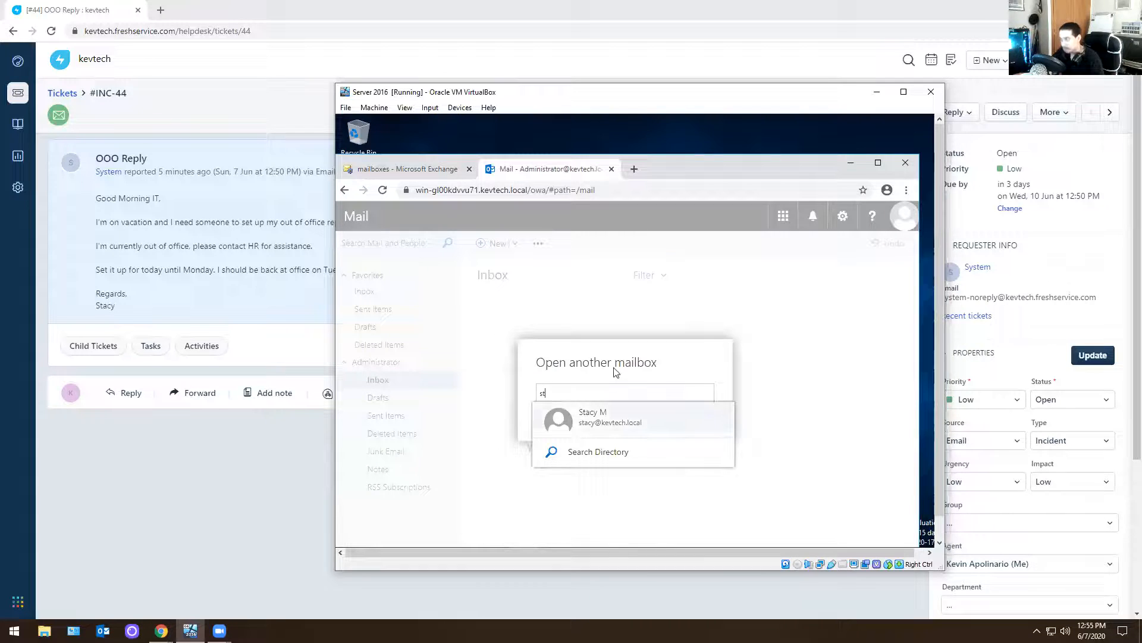
pyautogui.click(634, 415)
pyautogui.click(634, 454)
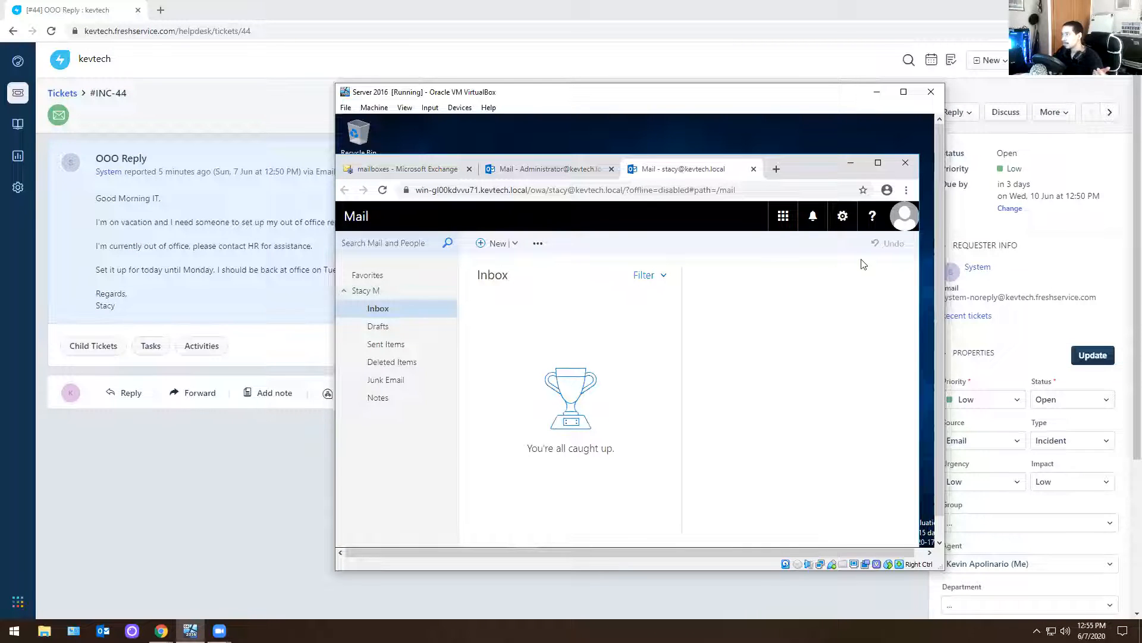
pyautogui.click(904, 216)
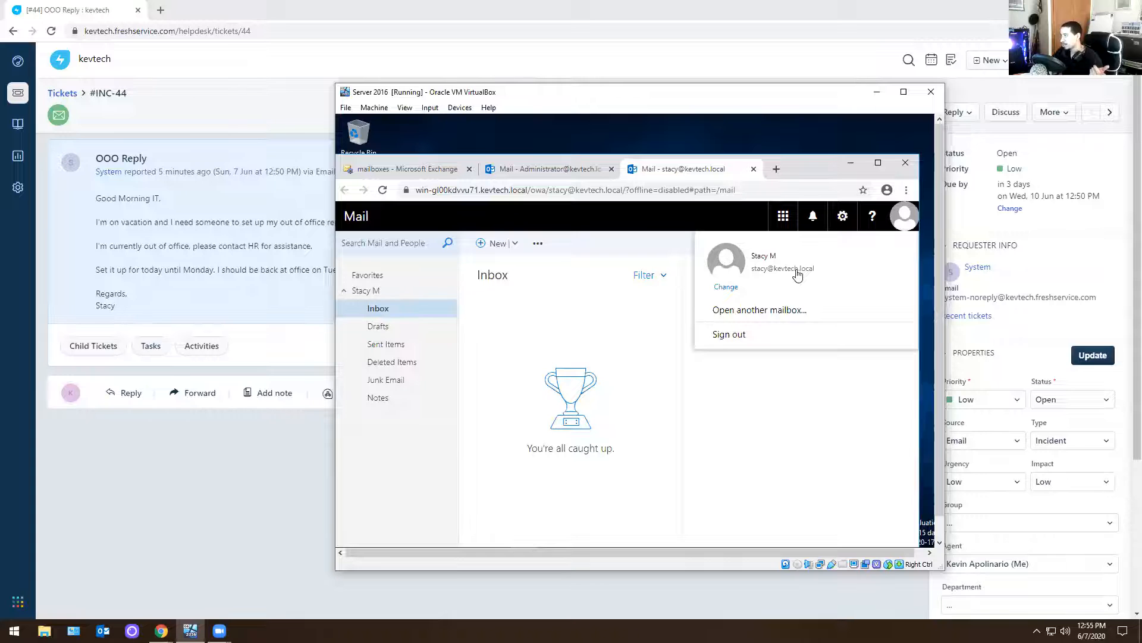
pyautogui.click(792, 422)
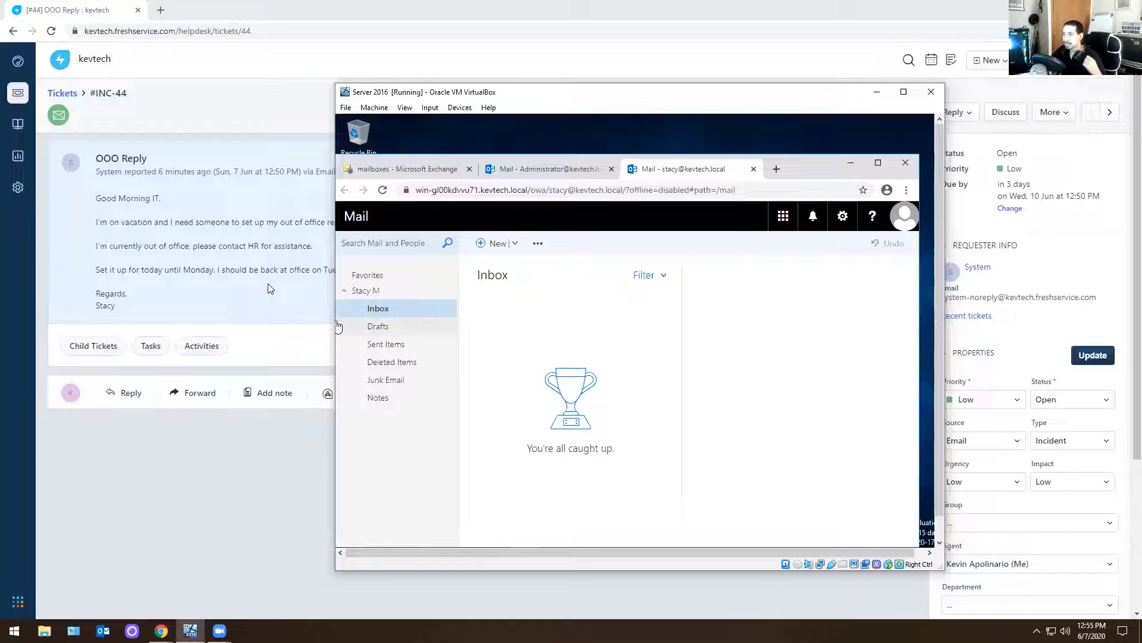
# Copy the sentence "I'm currently out of office, please contact HR for assistance." from the helpdesk ticket
pyautogui.doubleClick(242, 270)
pyautogui.moveTo(334, 244); pyautogui.dragTo(84, 235)
pyautogui.doubleClick(198, 249)
pyautogui.rightClick(199, 249)
pyautogui.click(186, 249)
pyautogui.tripleClick(187, 249)
pyautogui.rightClick(287, 248)
pyautogui.click(315, 259)
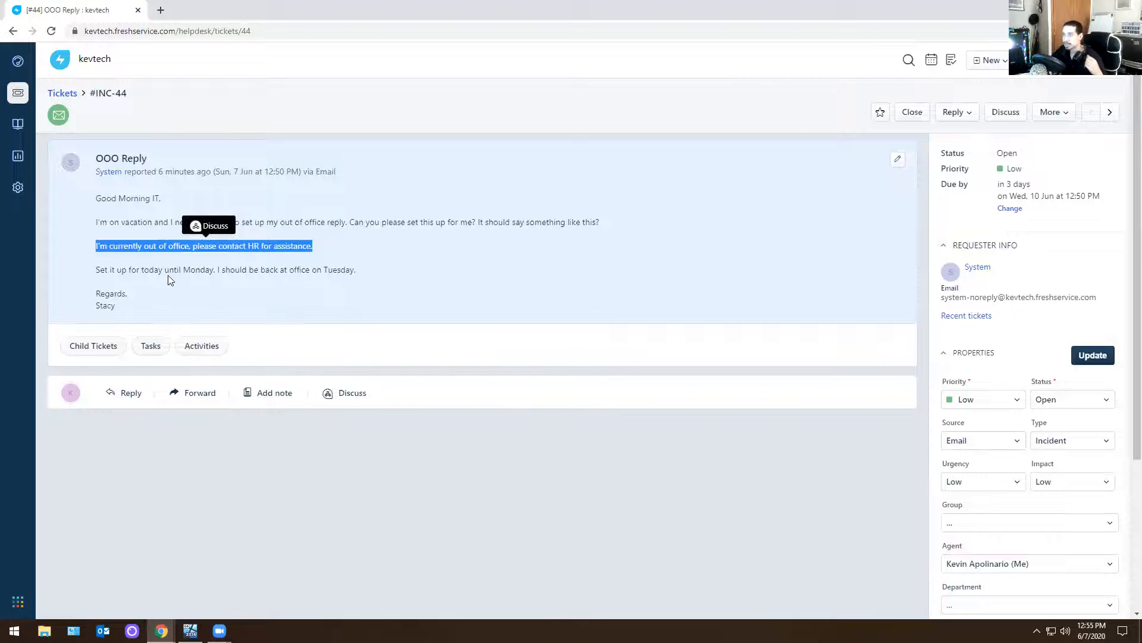
# Review the requested out-of-office dates in the ticket, and return to the mailbox in the Server 2016 virtual machine
pyautogui.click(169, 276)
pyautogui.moveTo(161, 272); pyautogui.dragTo(250, 271)
pyautogui.click(206, 282)
pyautogui.moveTo(181, 271); pyautogui.dragTo(214, 277)
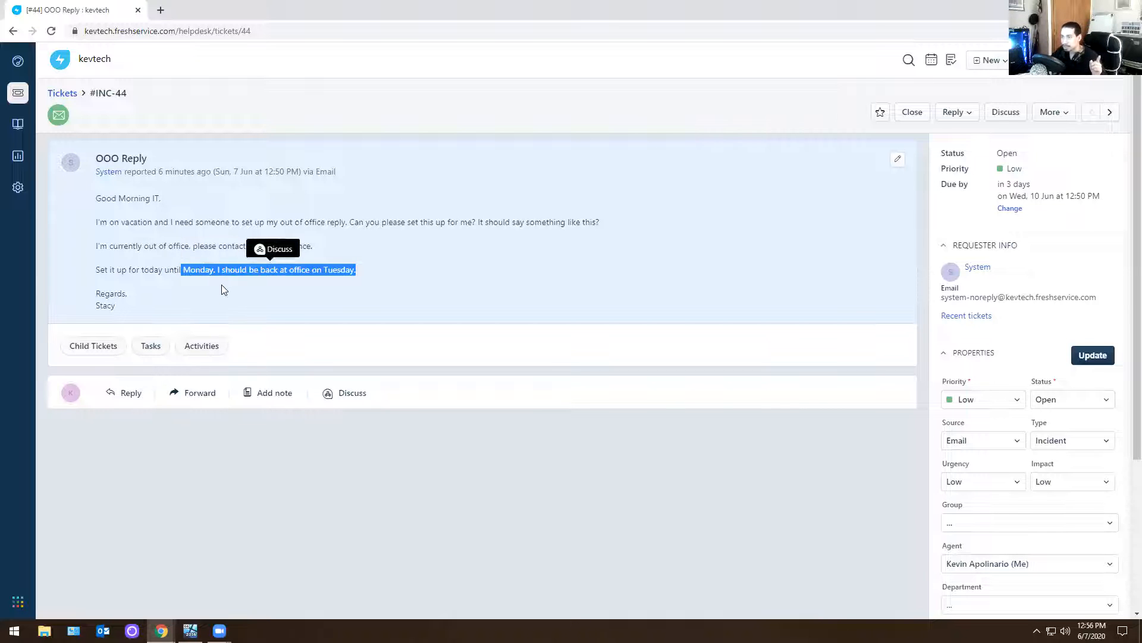
pyautogui.click(351, 302)
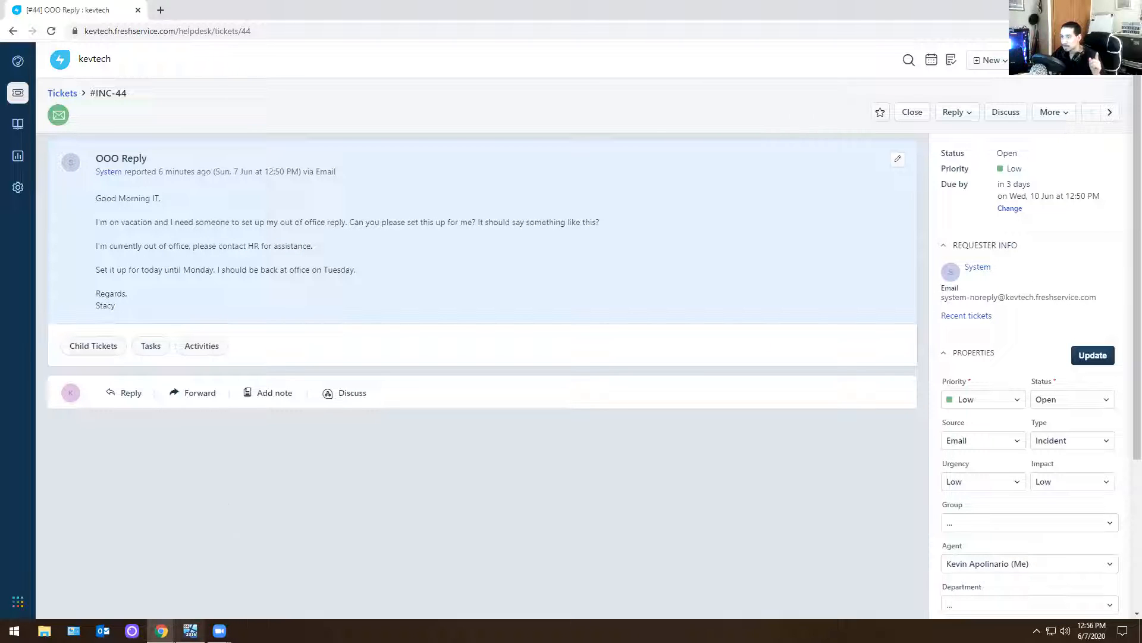
pyautogui.click(191, 630)
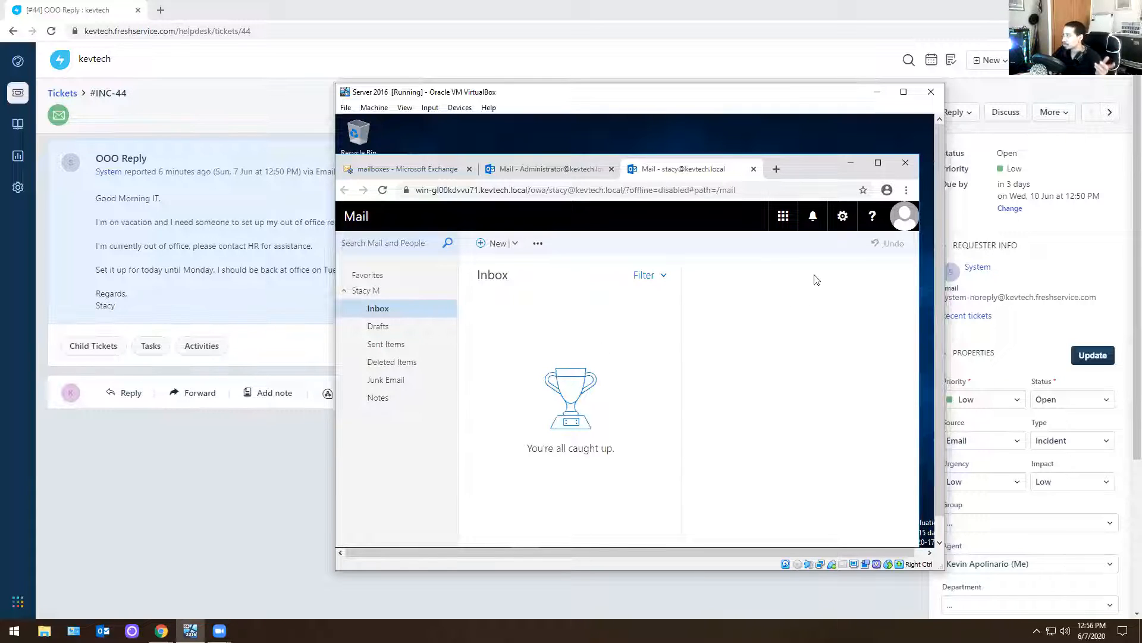
# Open the requester's automatic reply settings and turn on automatic replies only during a set time period
pyautogui.click(844, 217)
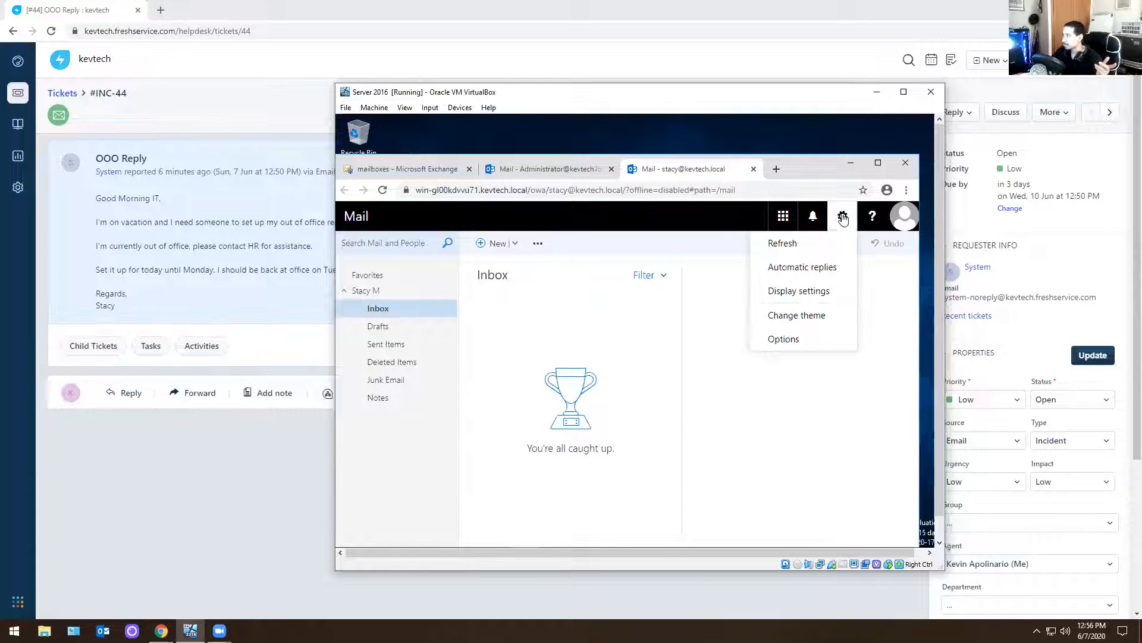
pyautogui.click(802, 275)
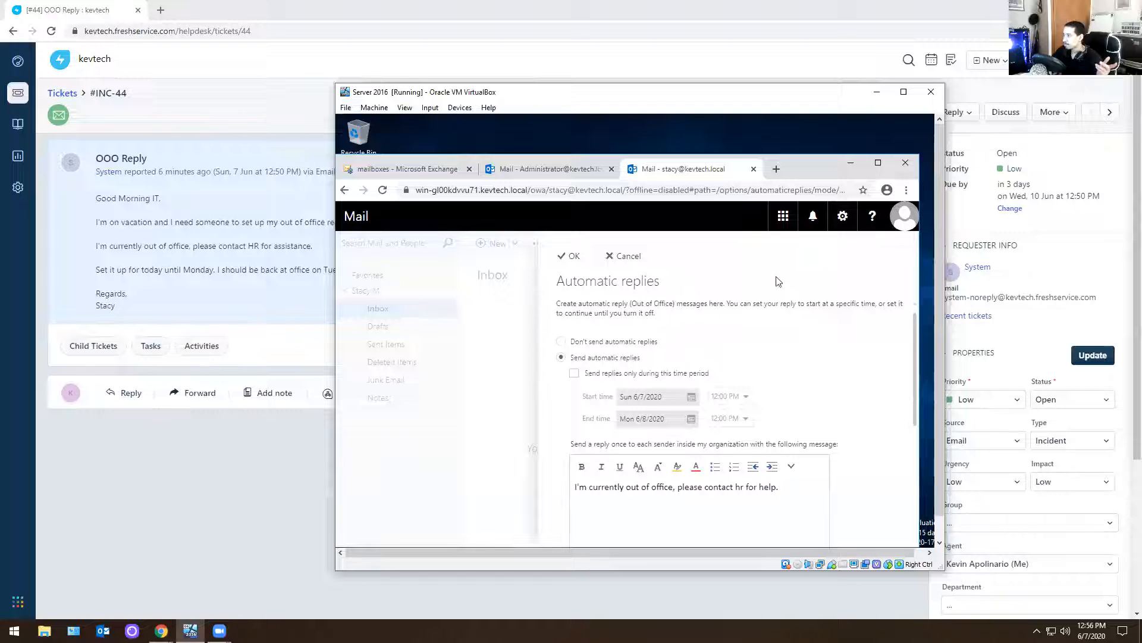
pyautogui.scroll(-2, 667, 328)
pyautogui.scroll(2, 625, 369)
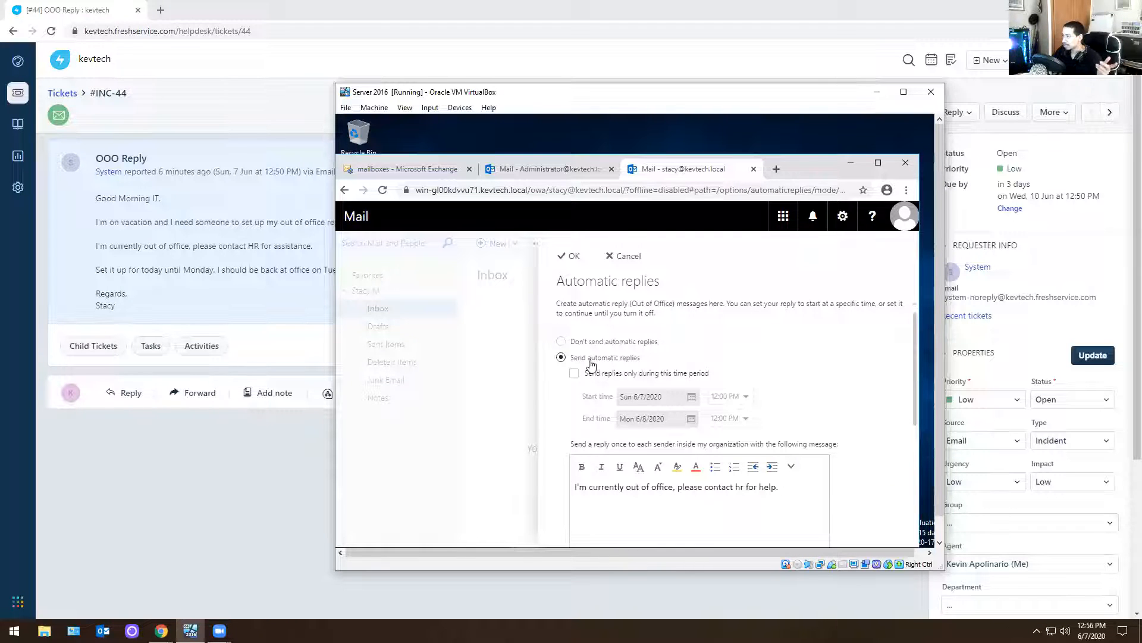
pyautogui.scroll(-3, 658, 485)
pyautogui.scroll(2, 663, 487)
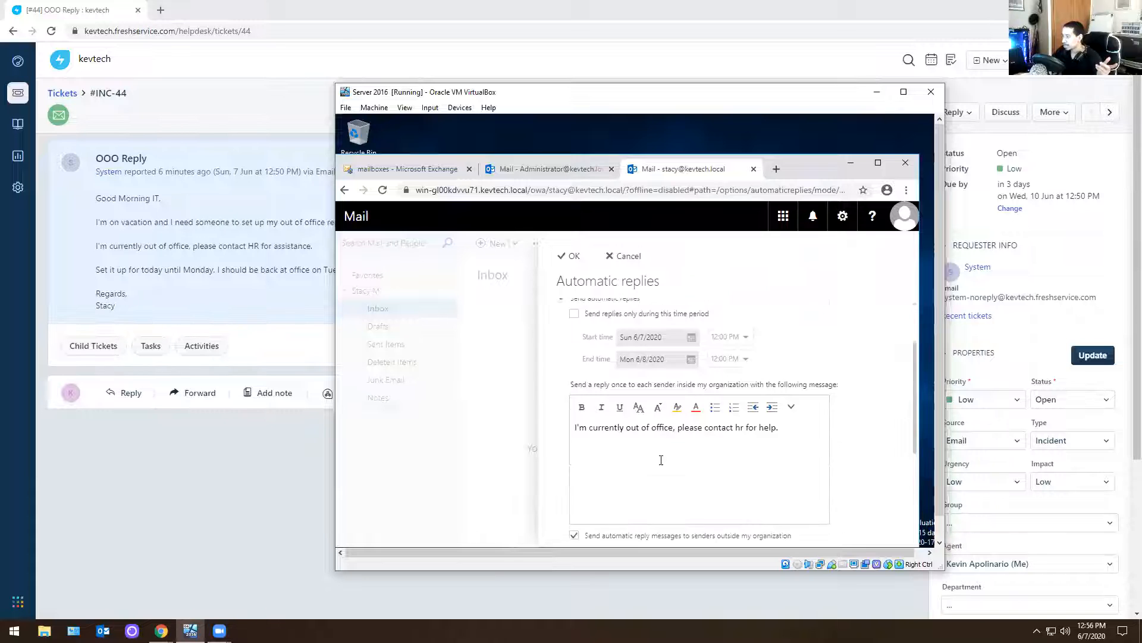
pyautogui.scroll(2, 662, 399)
pyautogui.click(561, 342)
pyautogui.click(561, 357)
pyautogui.click(574, 374)
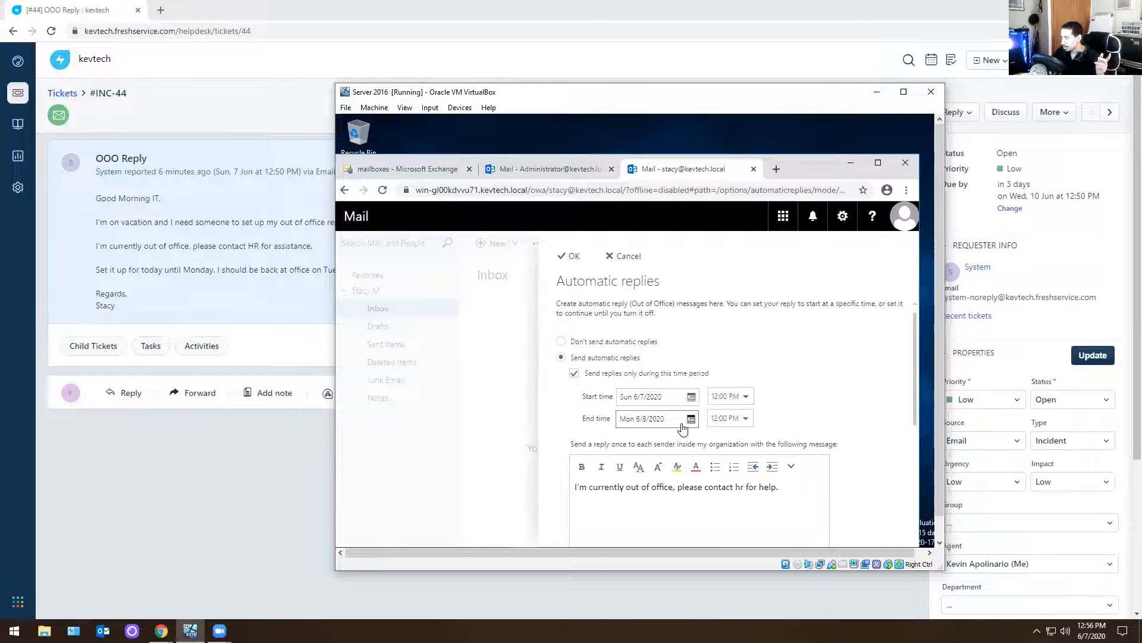
# Set the end of the automatic reply period to Mon 6/8/2020 at 11:00 PM
pyautogui.click(742, 419)
pyautogui.scroll(-2, 751, 338)
pyautogui.click(751, 337)
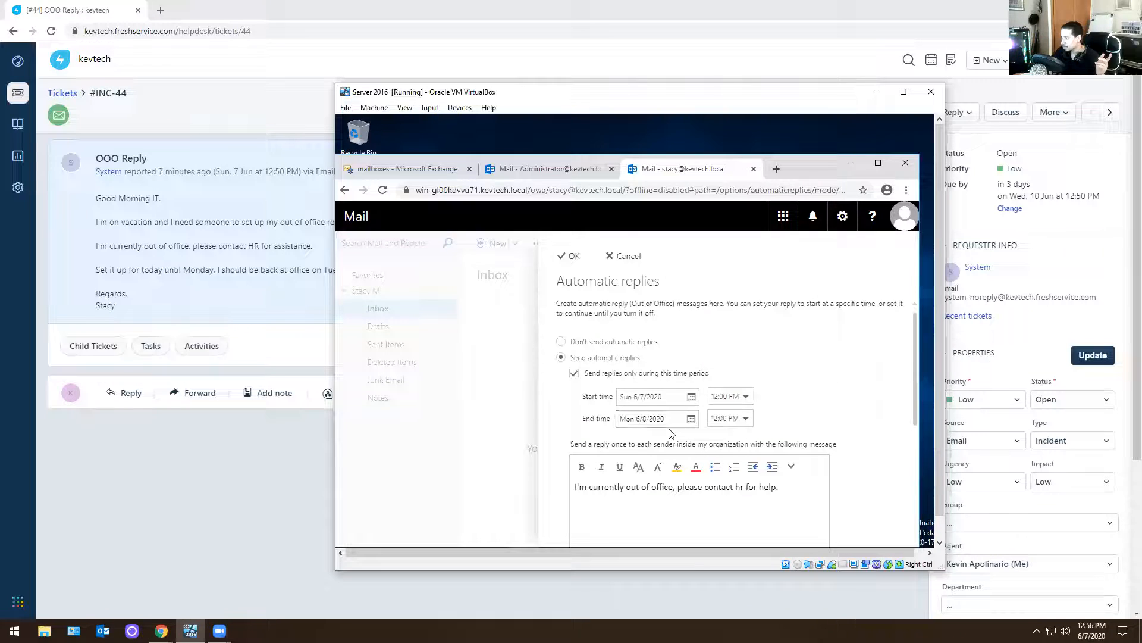
pyautogui.click(691, 421)
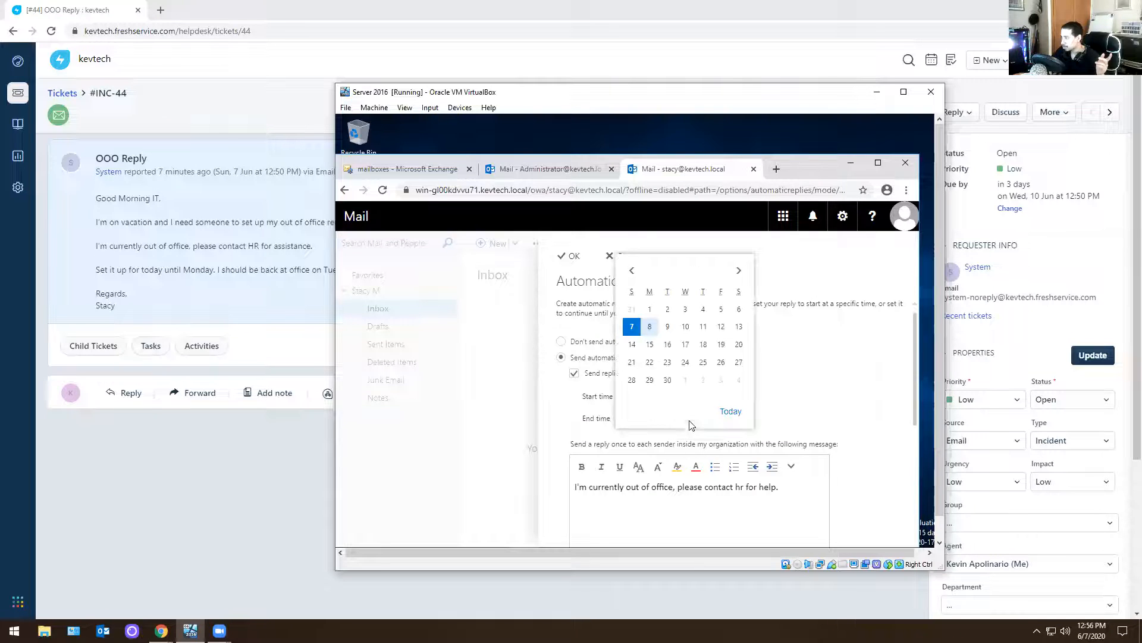
pyautogui.click(650, 326)
pyautogui.click(746, 420)
pyautogui.scroll(-5, 737, 355)
pyautogui.scroll(-3, 736, 357)
pyautogui.click(733, 383)
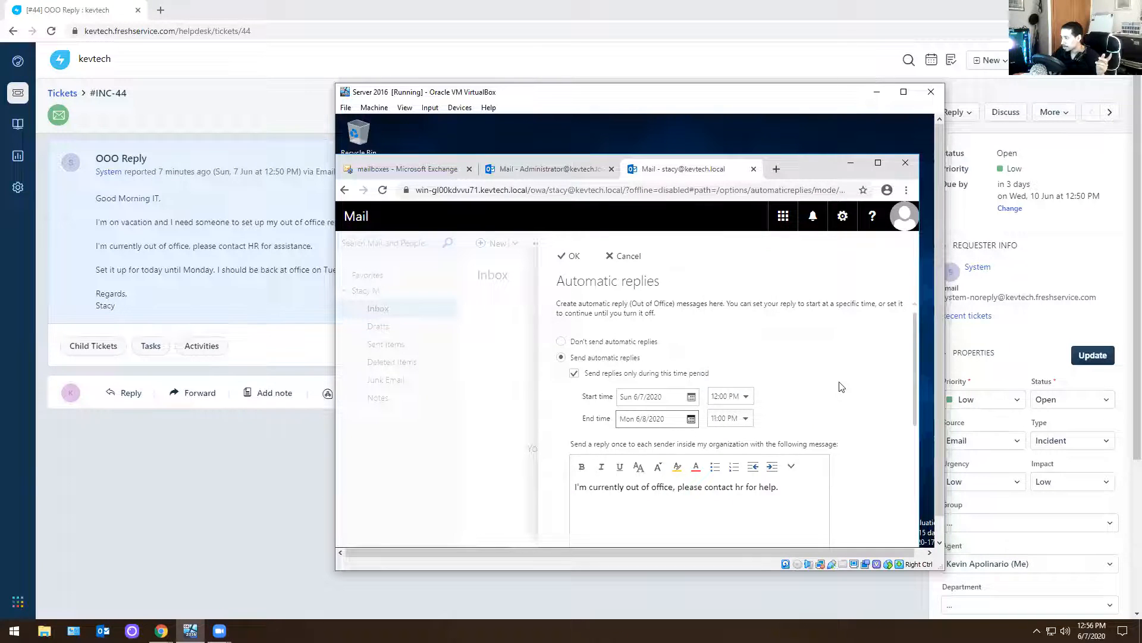
# Replace the automatic reply message for senders inside the organization with the copied out-of-office text
pyautogui.scroll(-2, 841, 387)
pyautogui.moveTo(780, 369); pyautogui.dragTo(479, 361)
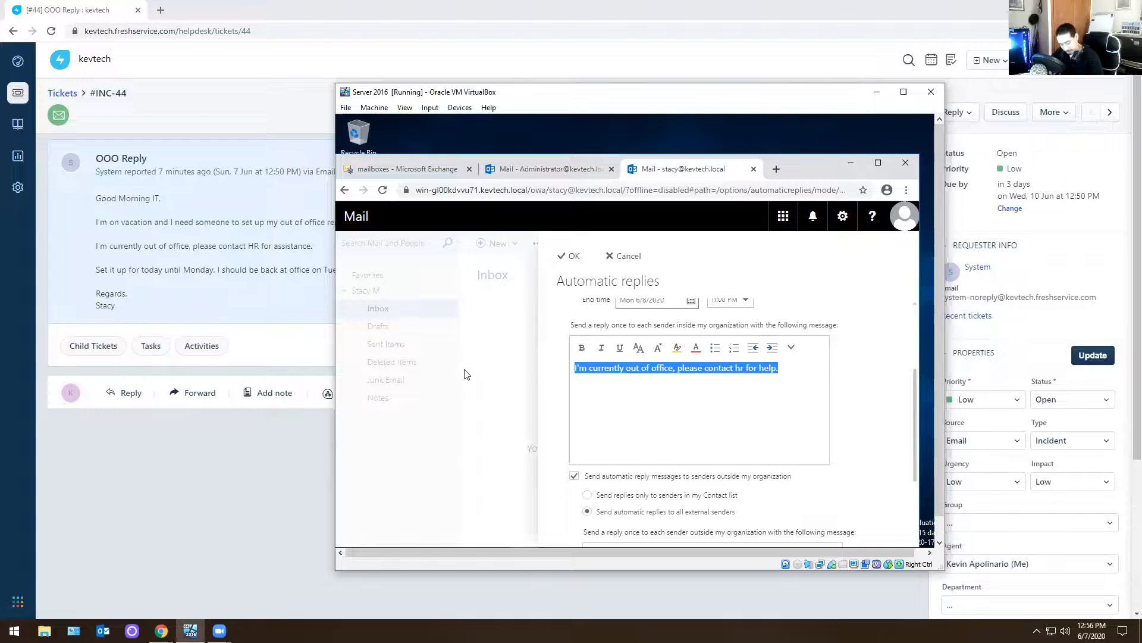
pyautogui.hotkey('ctrl', 'v')
# Replace the message for senders outside the organization with the copied out-of-office text and save the automatic replies
pyautogui.scroll(-2, 656, 407)
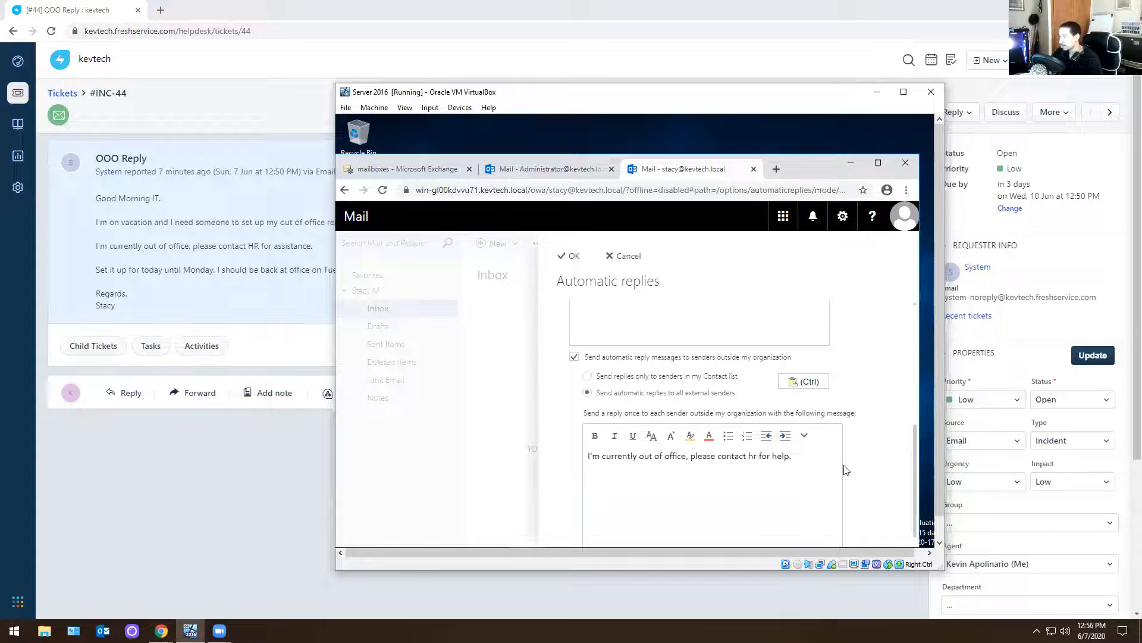
pyautogui.moveTo(780, 454); pyautogui.dragTo(510, 428)
pyautogui.hotkey('ctrl', 'v')
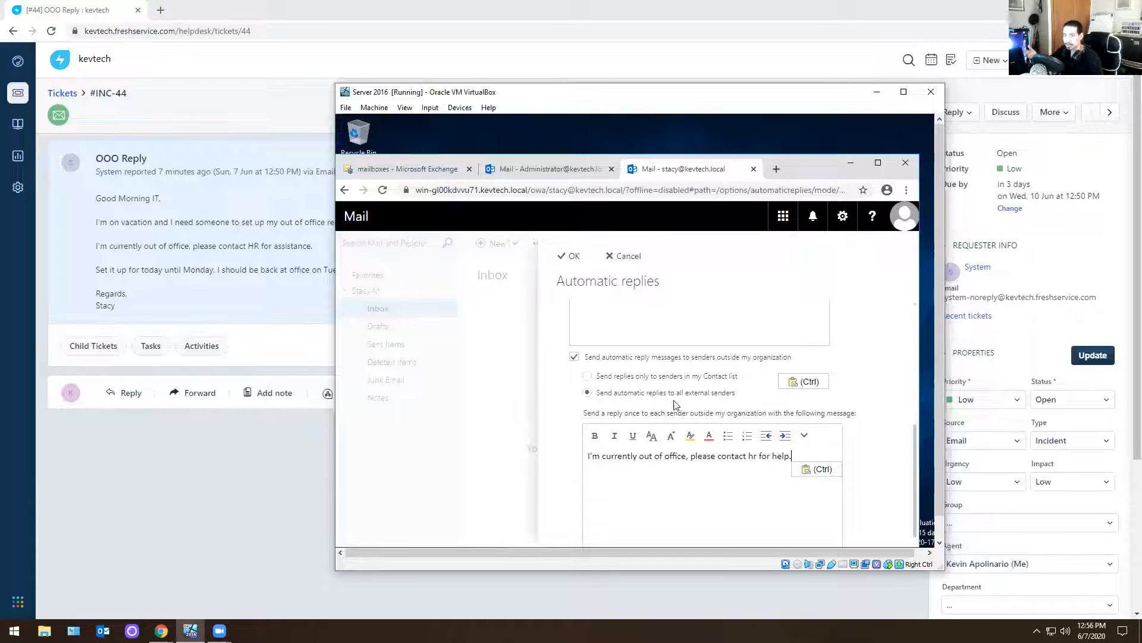
pyautogui.click(645, 375)
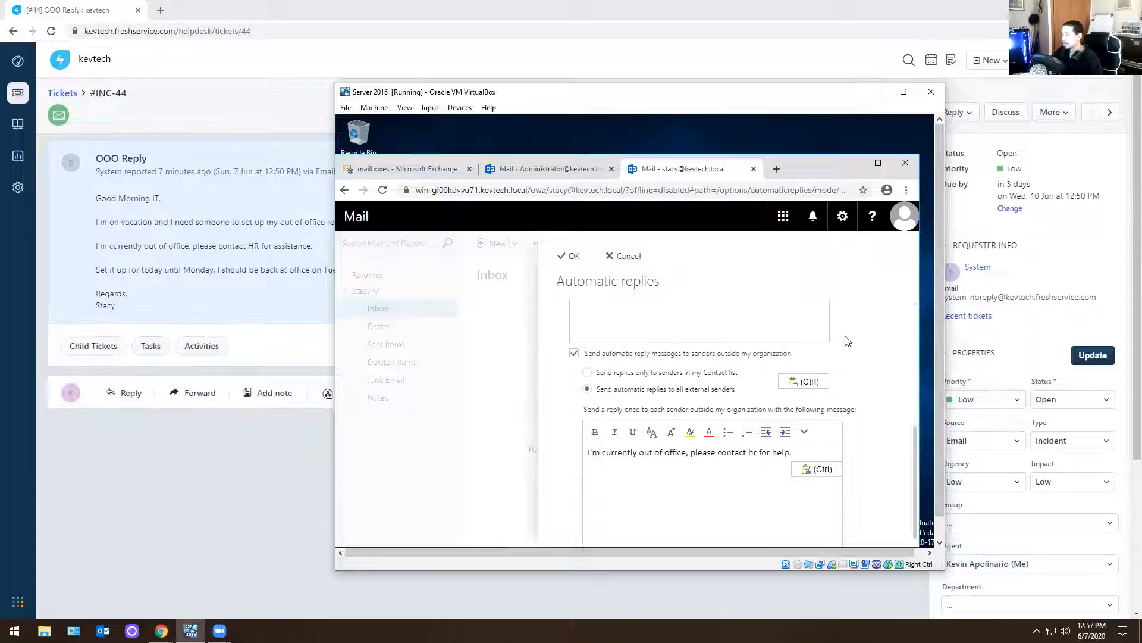
pyautogui.scroll(5, 846, 336)
pyautogui.click(566, 257)
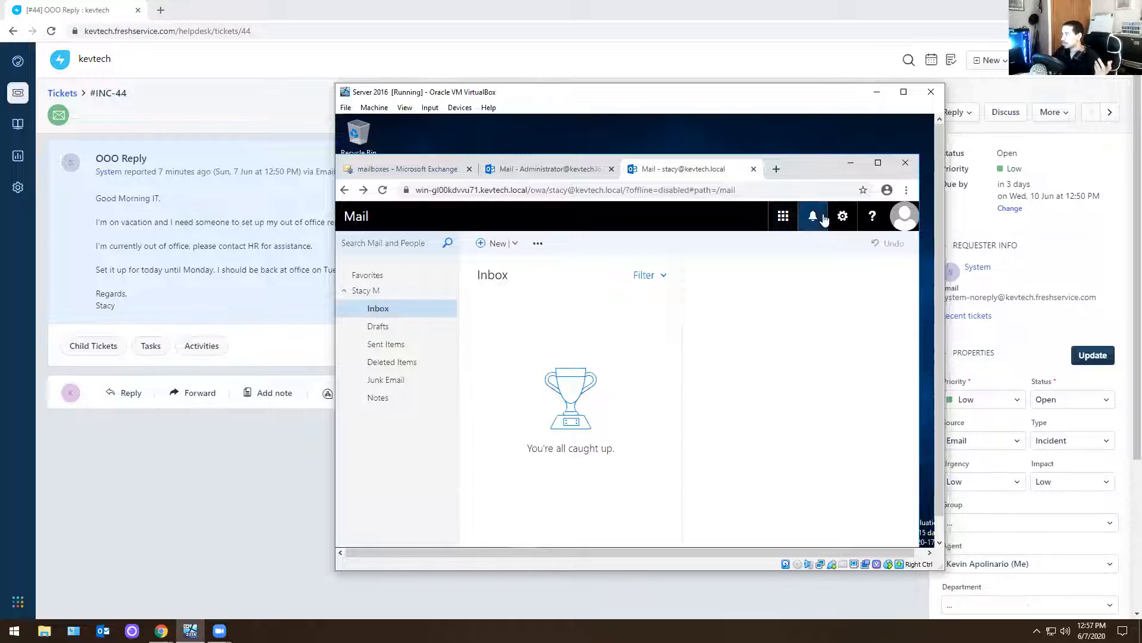
# Sign out of the requester's mailbox and close both webmail tabs, leaving only the Exchange mailbox list open
pyautogui.click(897, 223)
pyautogui.click(732, 336)
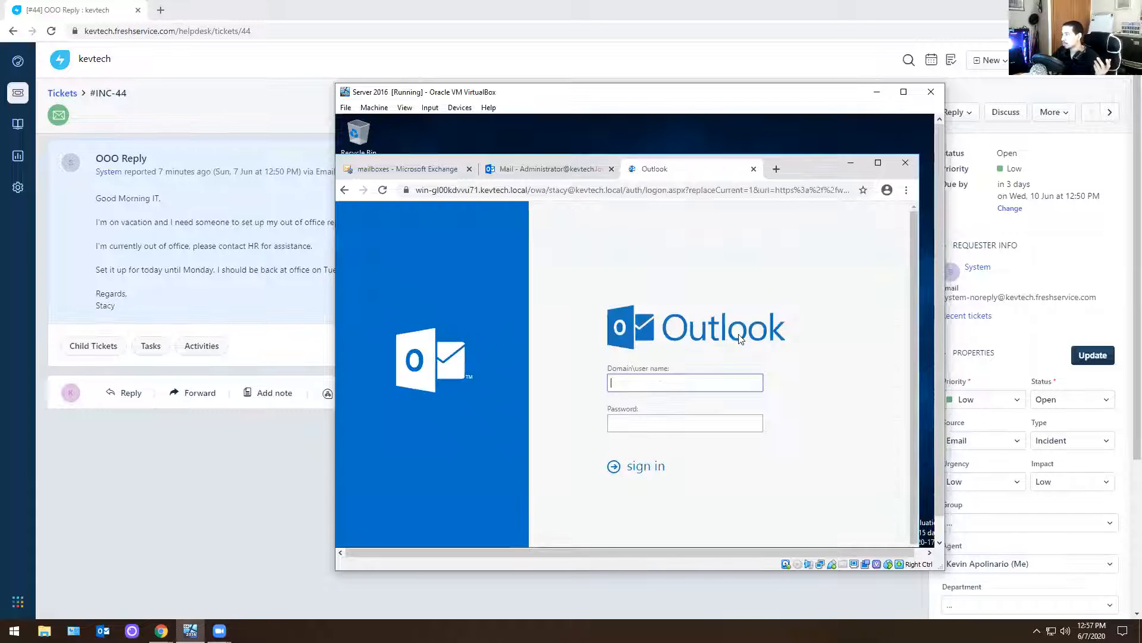
pyautogui.click(753, 169)
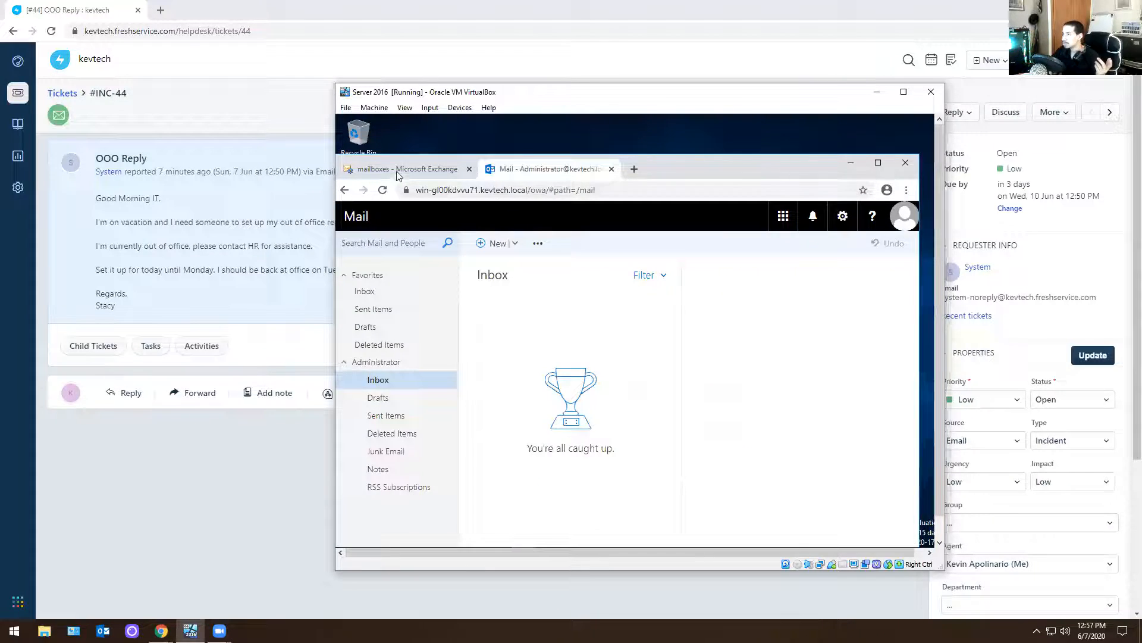
pyautogui.click(404, 169)
pyautogui.click(611, 169)
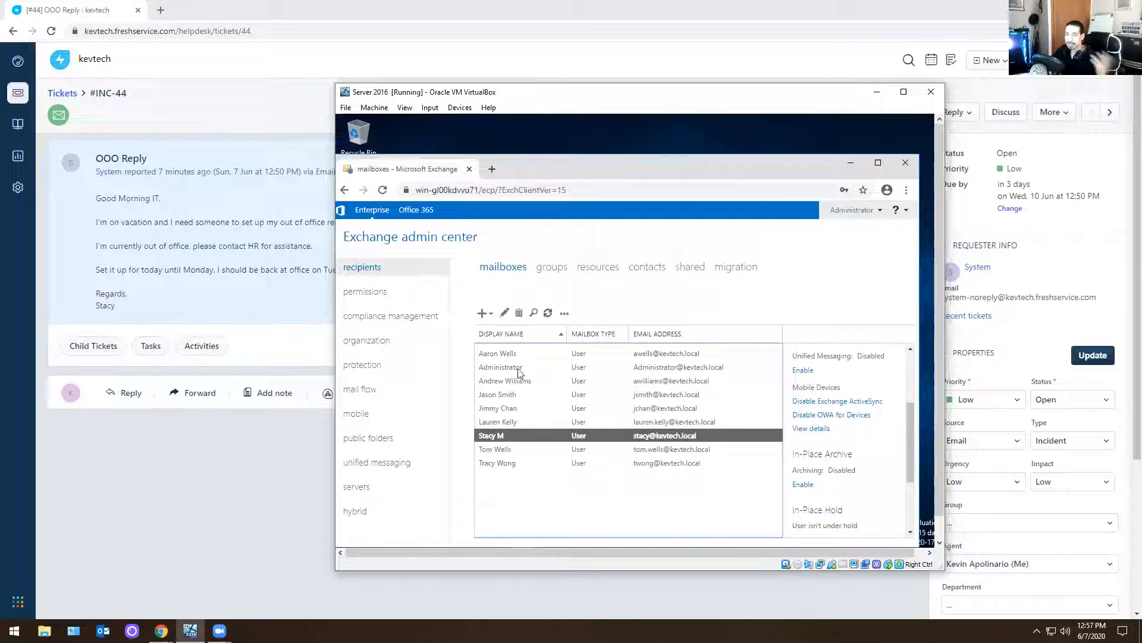
pyautogui.doubleClick(489, 436)
pyautogui.click(465, 399)
pyautogui.scroll(-3, 606, 384)
pyautogui.scroll(2, 805, 301)
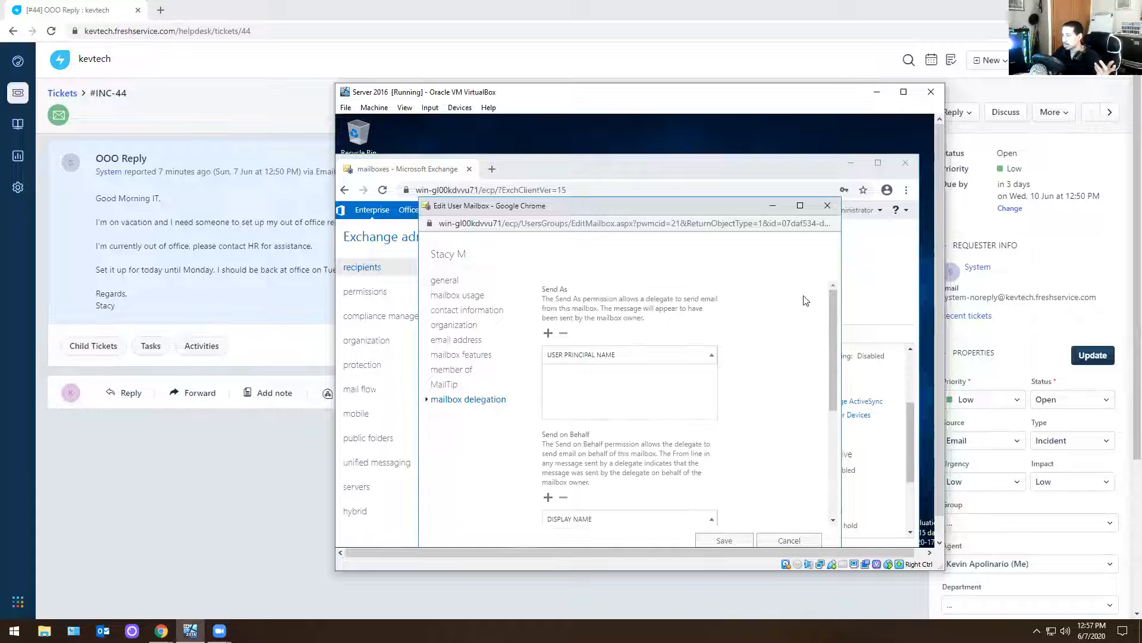
pyautogui.click(827, 206)
# Remove Administrator from the Full Access delegates of the requester's mailbox and save the change
pyautogui.doubleClick(505, 438)
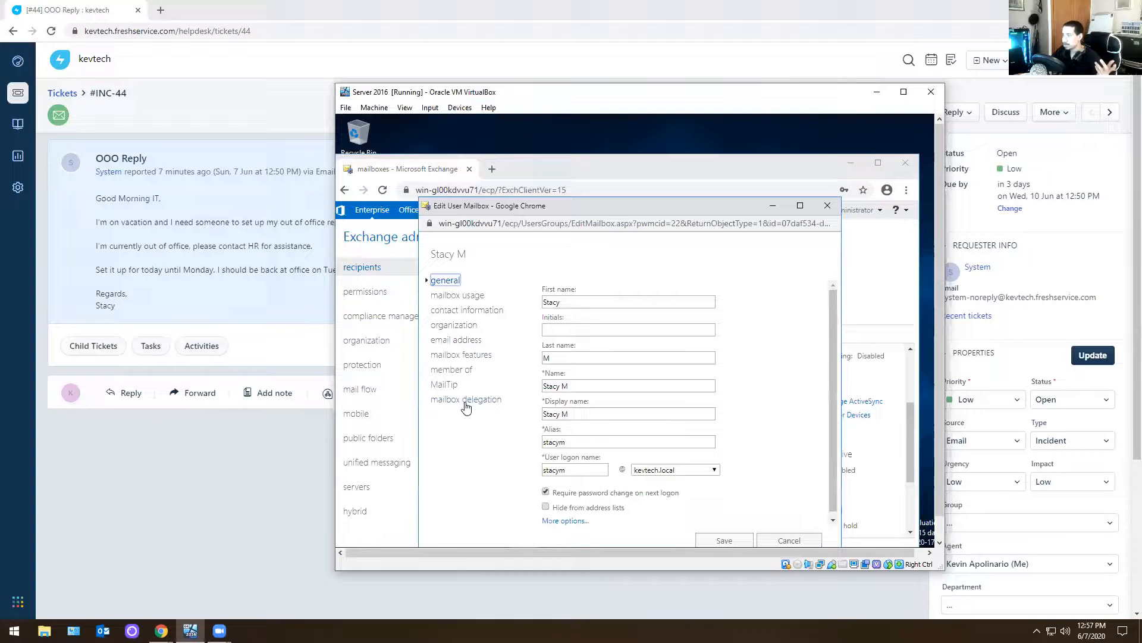
pyautogui.click(463, 407)
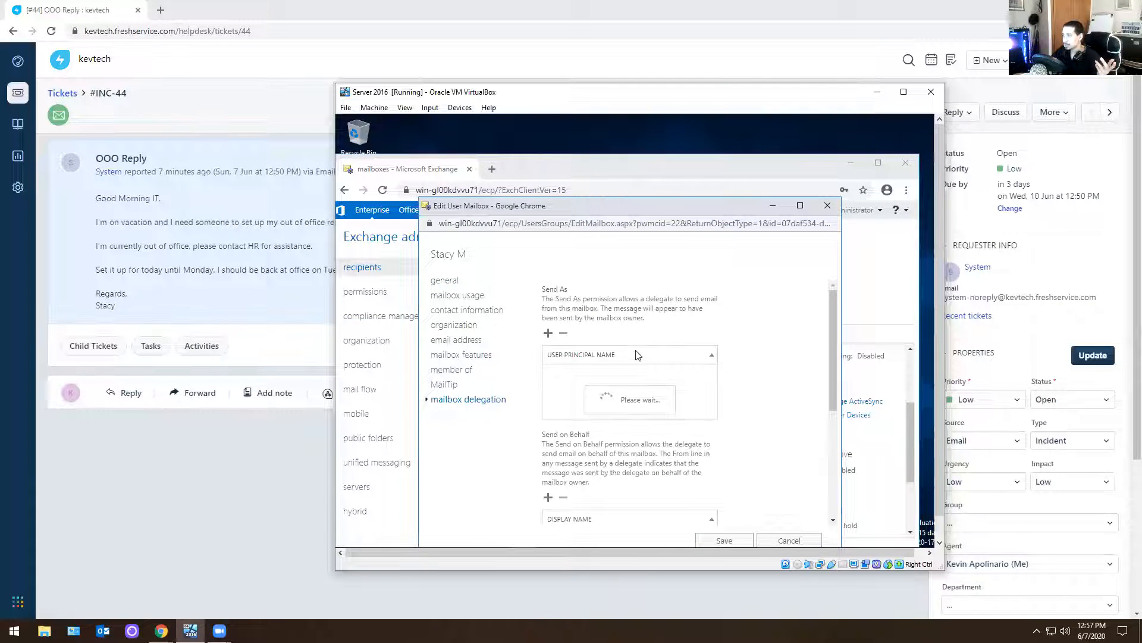
pyautogui.scroll(-2, 707, 309)
pyautogui.scroll(-1, 707, 310)
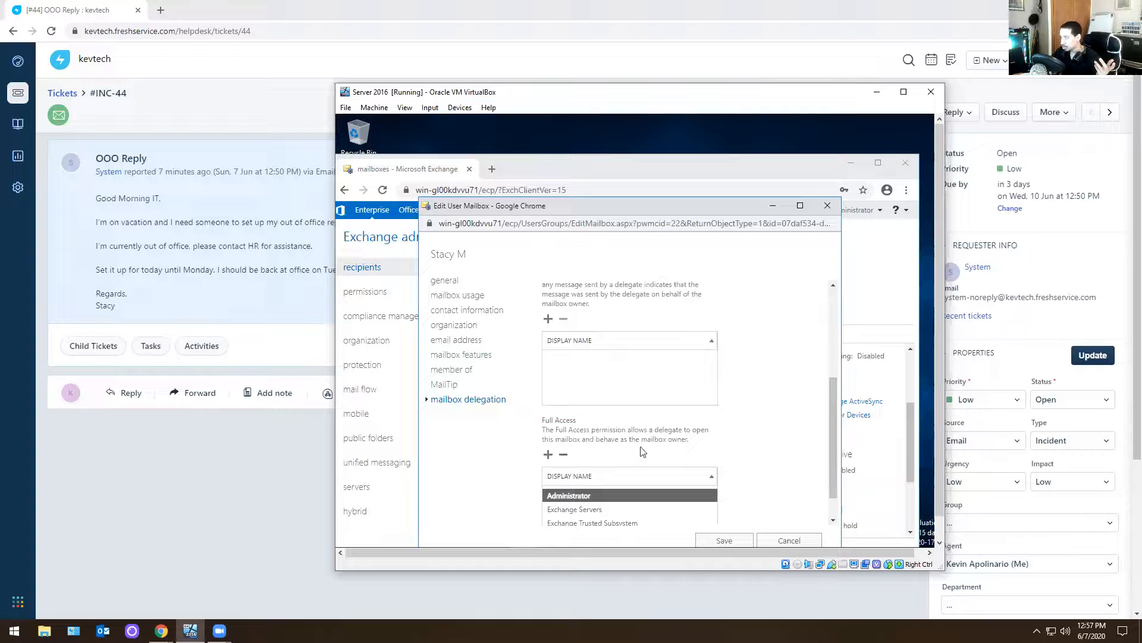
pyautogui.click(563, 456)
pyautogui.click(714, 538)
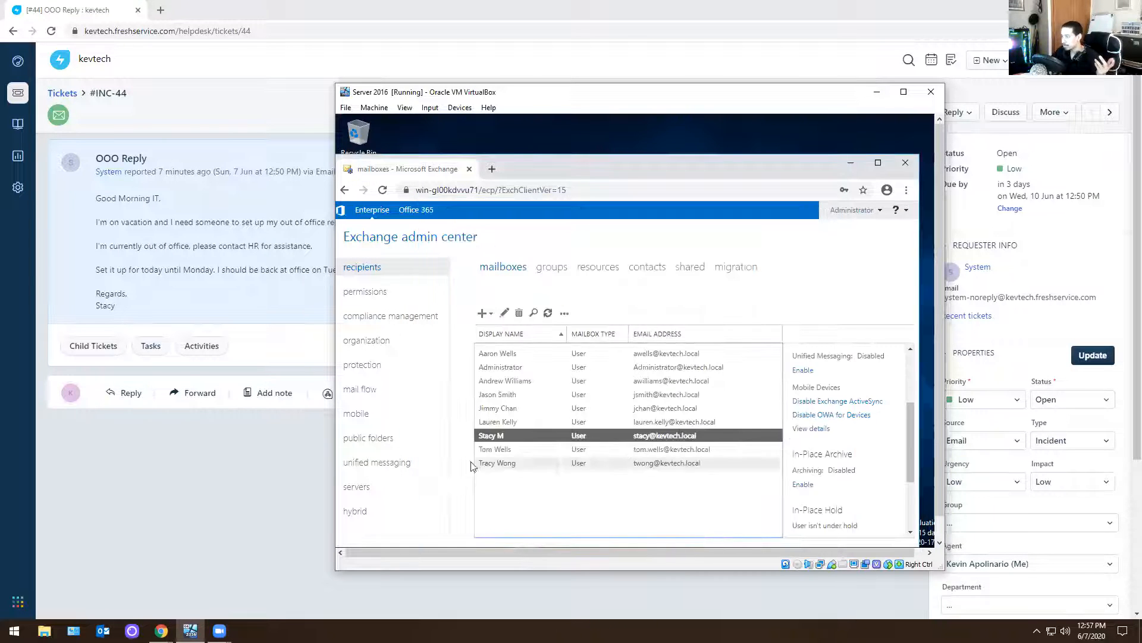
# Send a reply on the OOO Reply ticket saying "ooo has been set up until Tuesday", and close the ticket
pyautogui.doubleClick(204, 455)
pyautogui.click(129, 394)
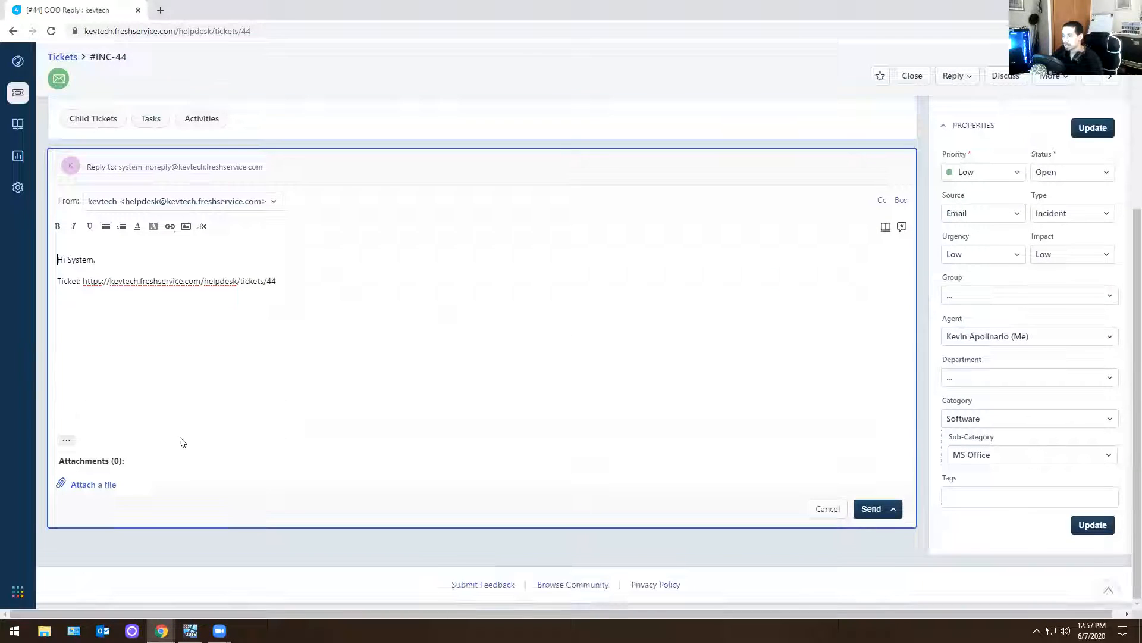
pyautogui.click(359, 302)
pyautogui.write('. ')
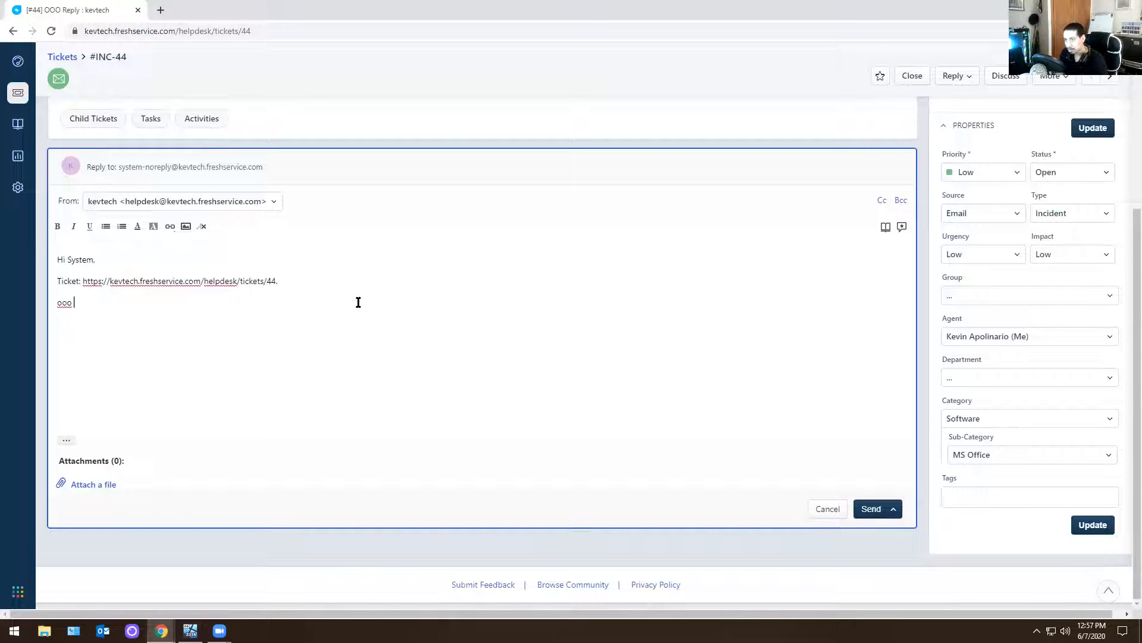
pyautogui.write('ooo has been set u')
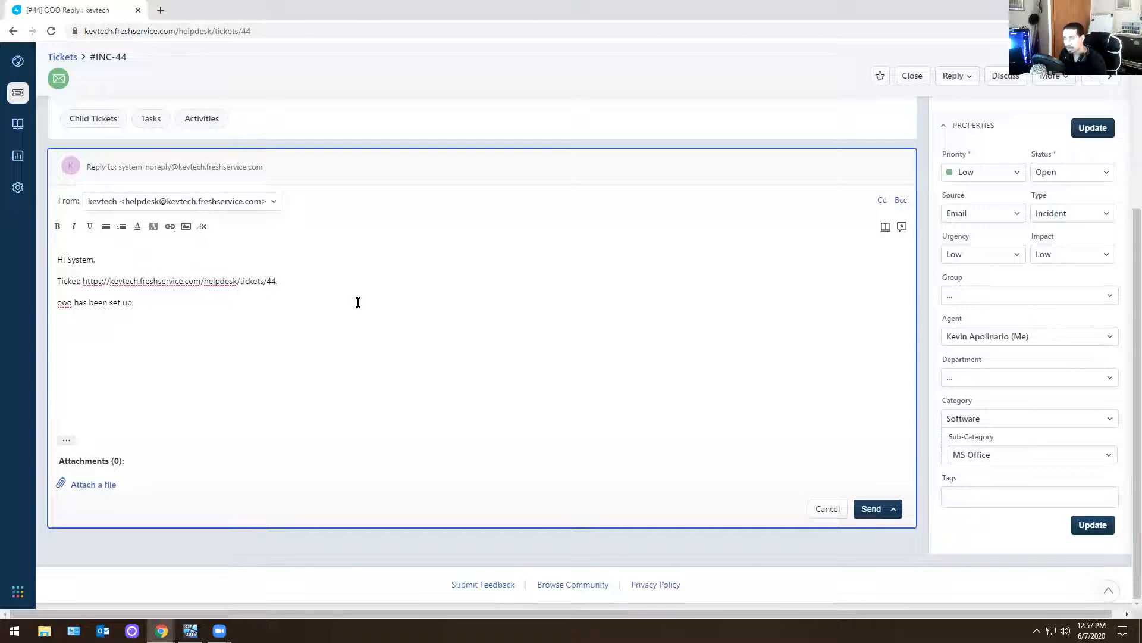
pyautogui.write('p until Tuesday.')
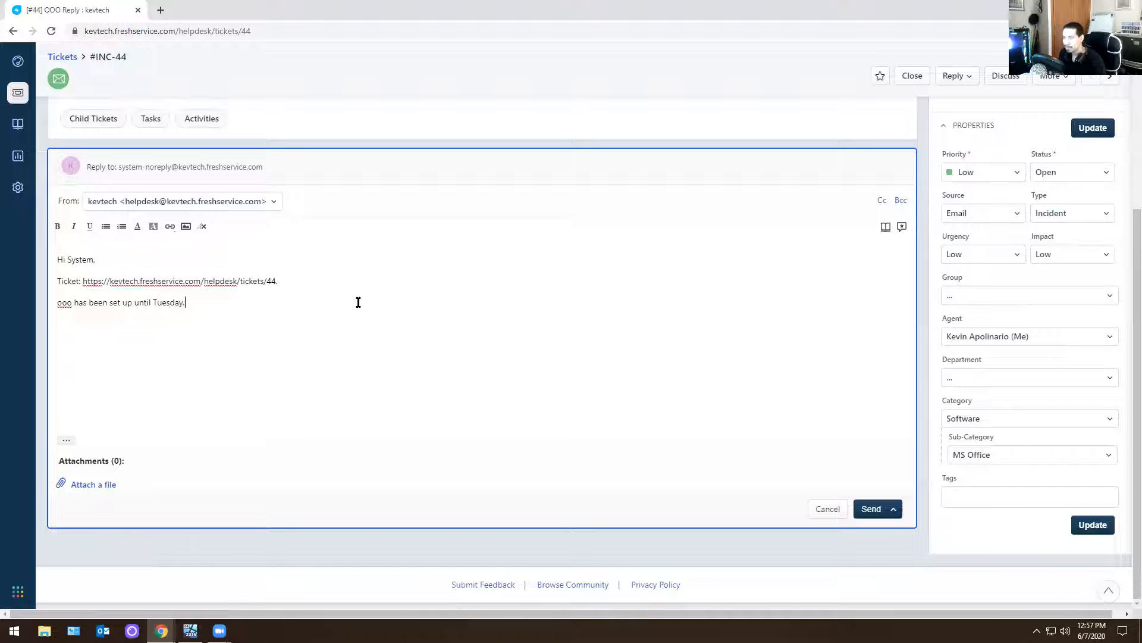
pyautogui.click(871, 509)
pyautogui.click(906, 112)
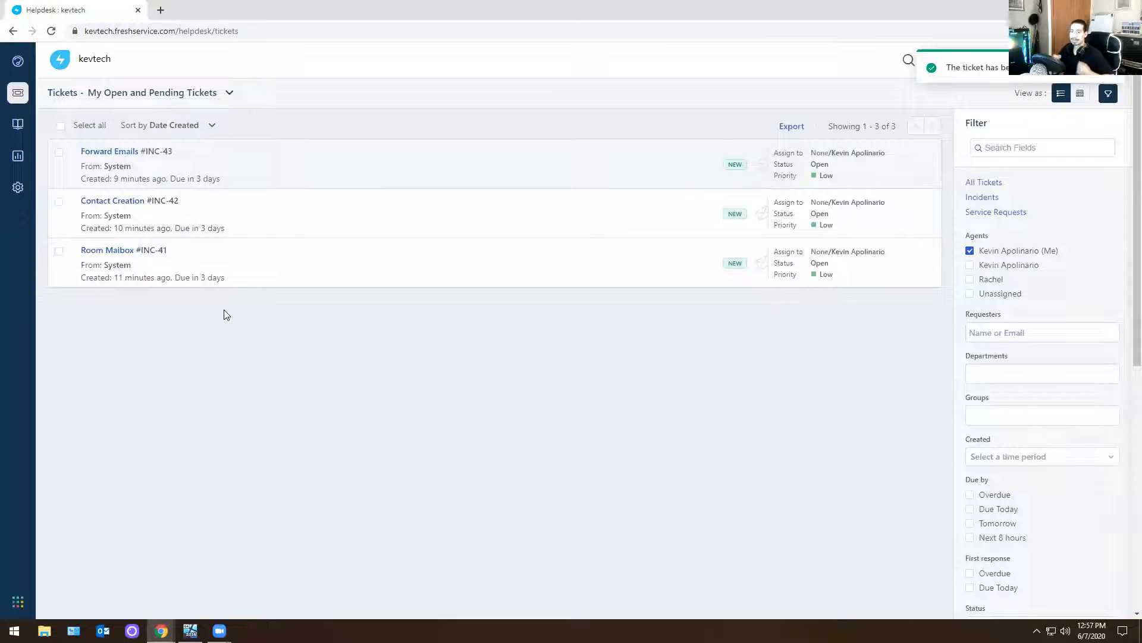
# Open the Forward Emails ticket, and open the departed employee's mailbox for editing in the Server 2016 virtual machine
pyautogui.click(126, 155)
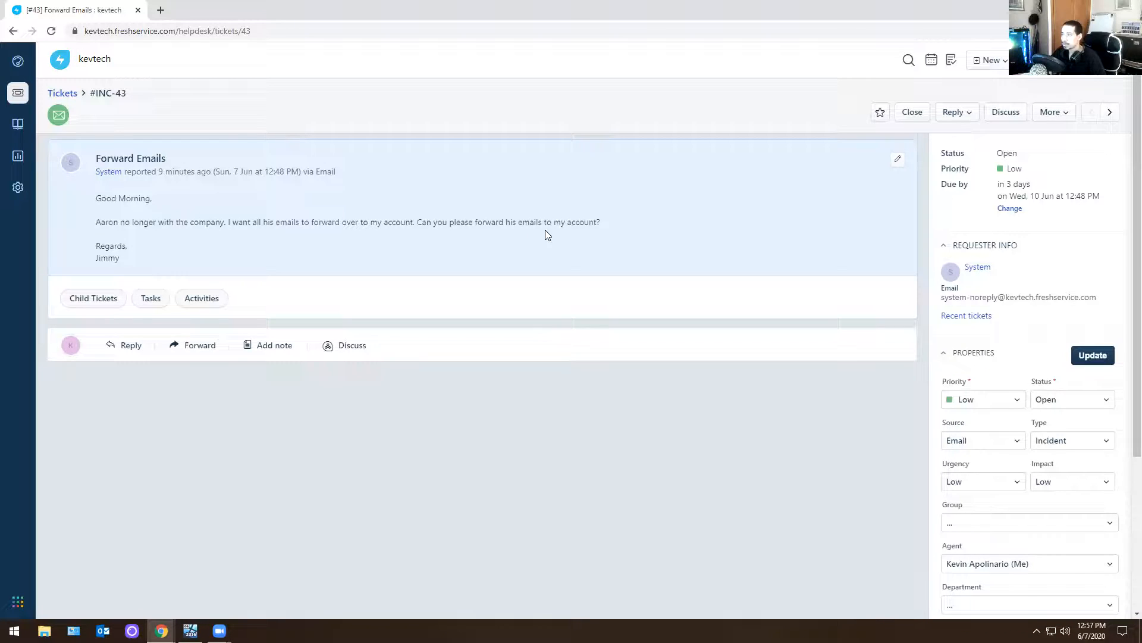
pyautogui.click(191, 630)
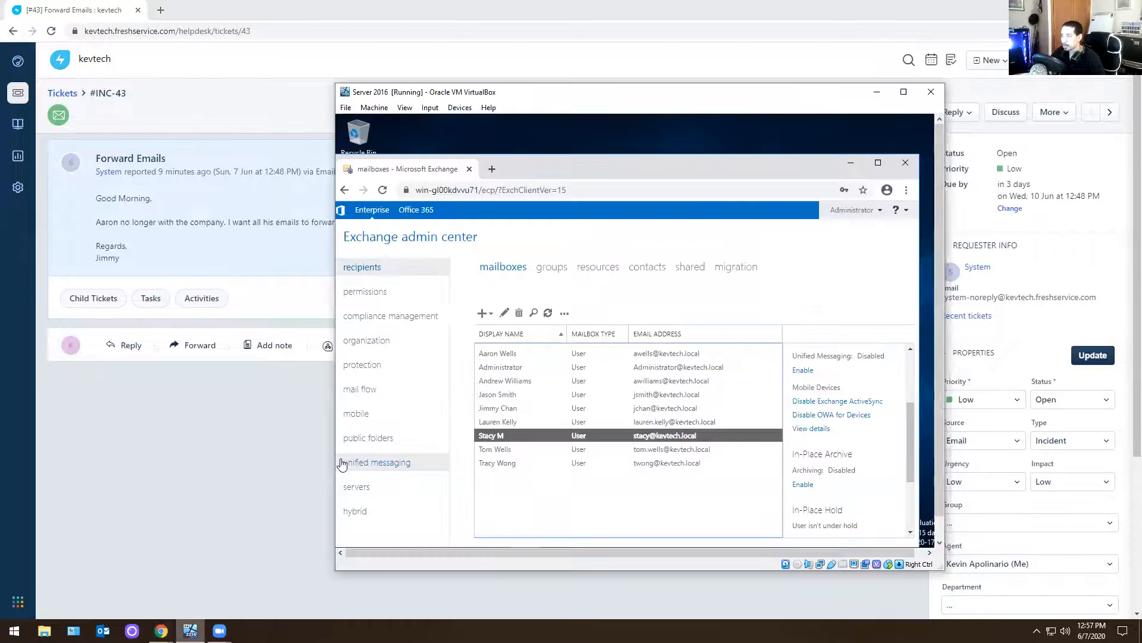
pyautogui.click(519, 354)
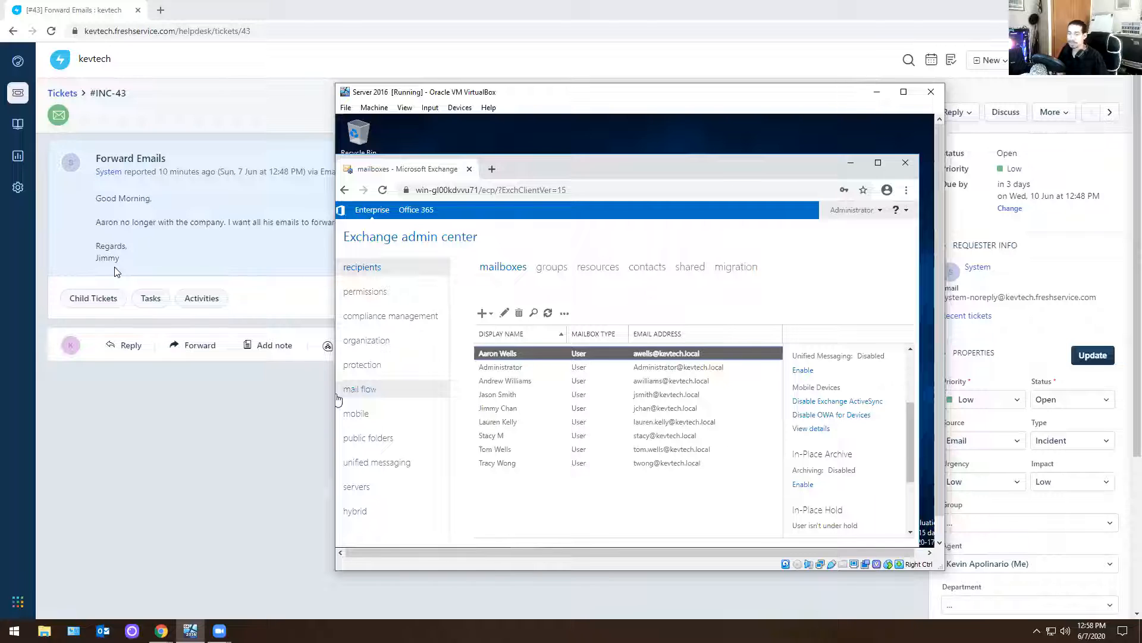
pyautogui.doubleClick(554, 356)
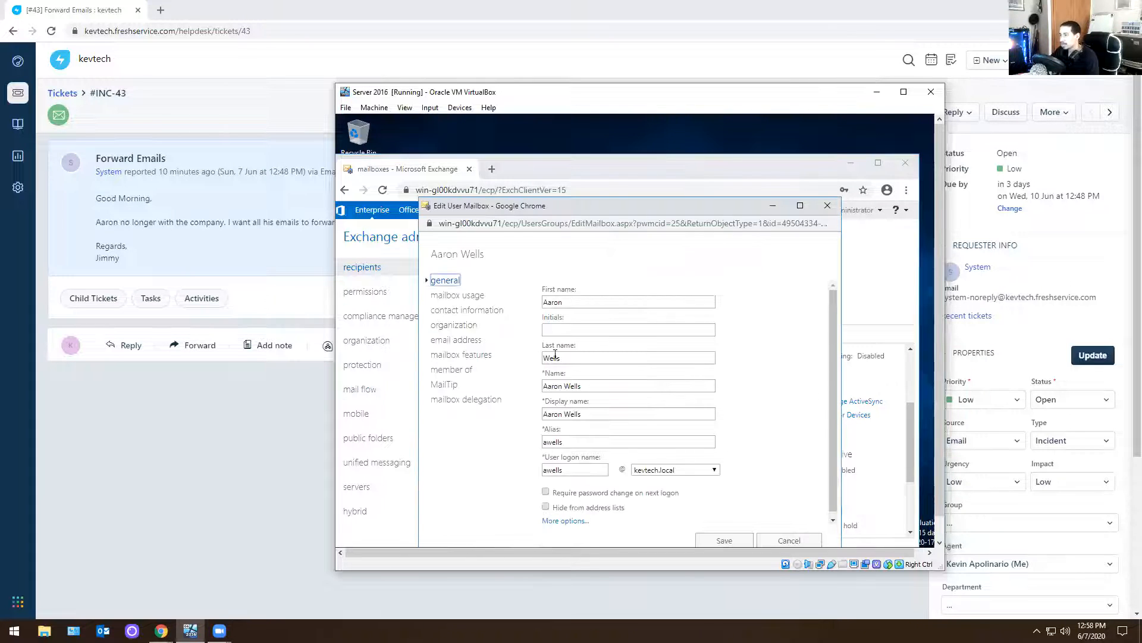
# Open the mail flow delivery options in the departed employee's mailbox features
pyautogui.click(456, 357)
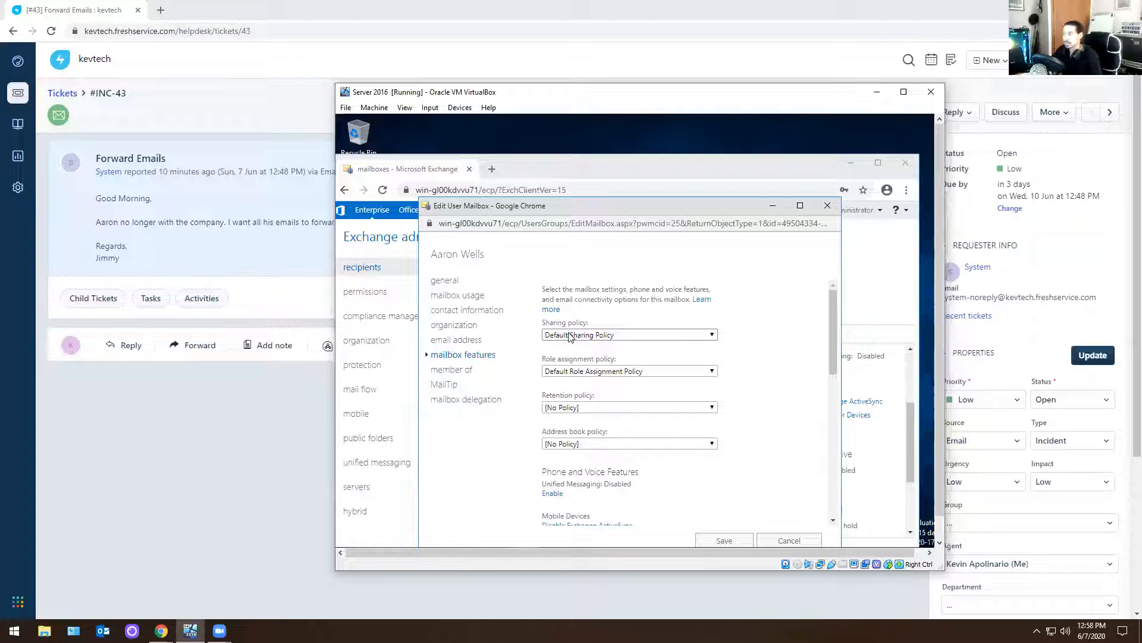
pyautogui.scroll(-2, 750, 355)
pyautogui.scroll(-3, 749, 355)
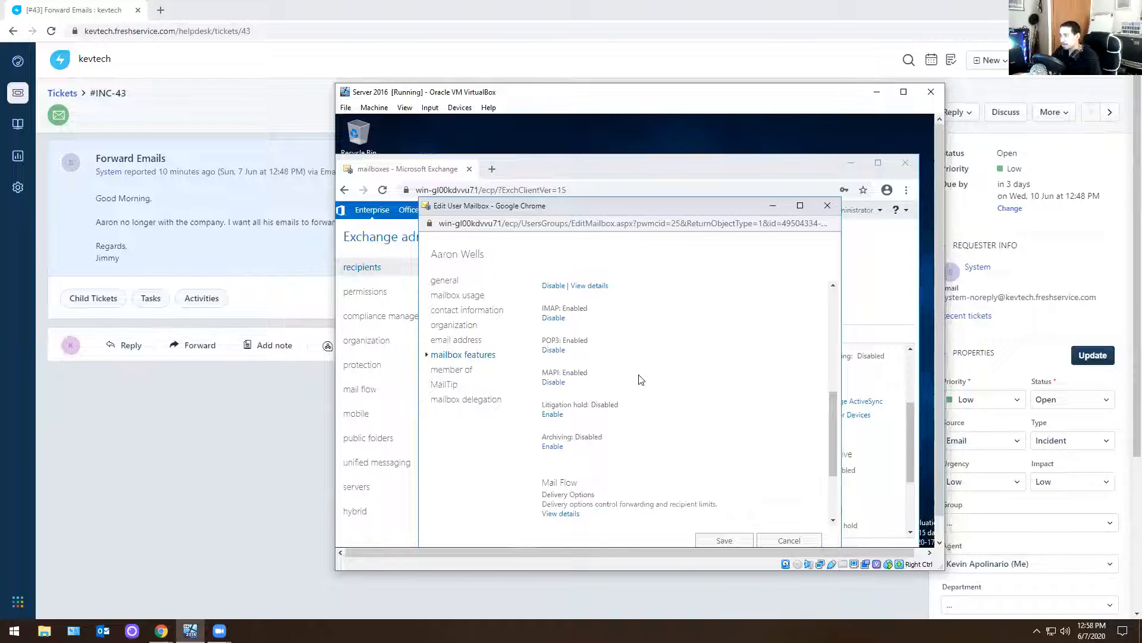
pyautogui.click(561, 514)
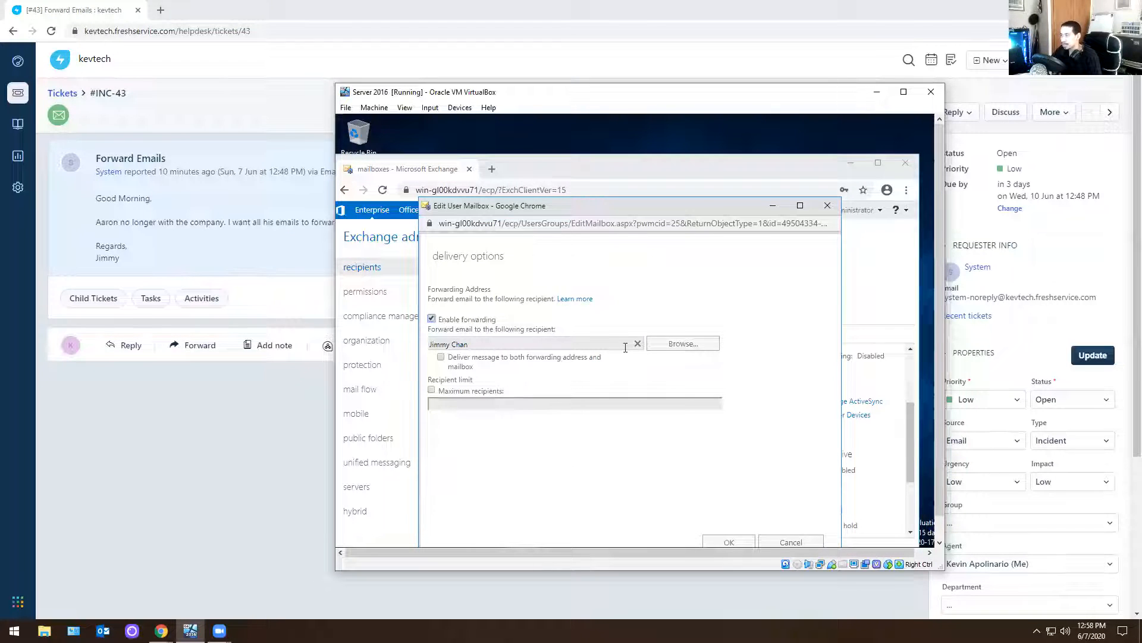
# Clear the existing forwarding recipient, disable forwarding and confirm the delivery options
pyautogui.click(669, 344)
pyautogui.click(754, 236)
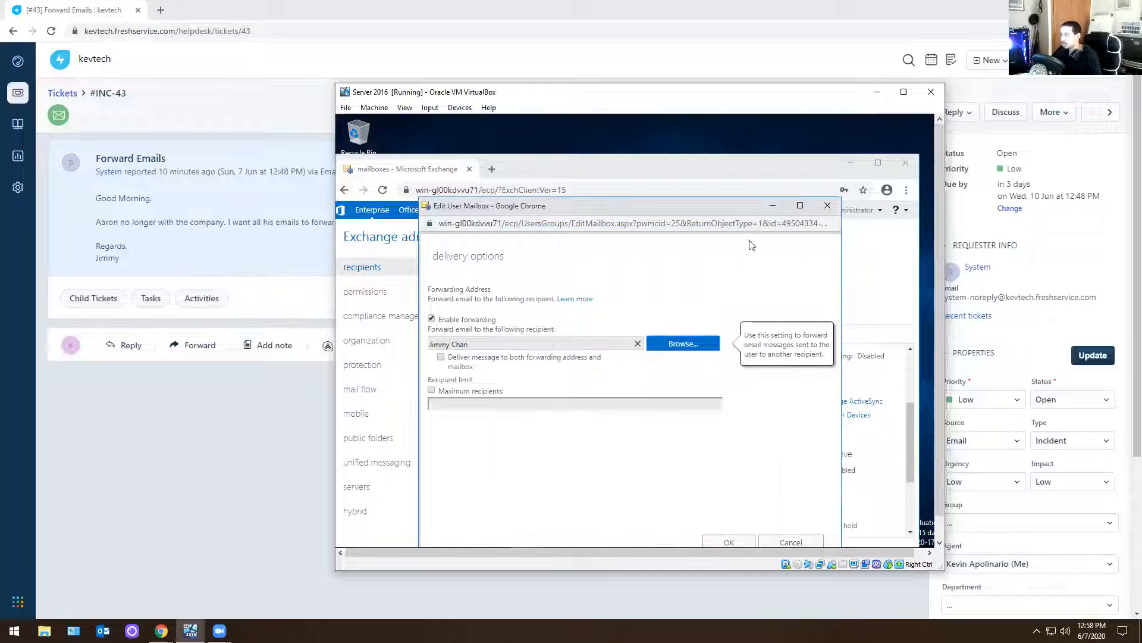
pyautogui.click(639, 345)
pyautogui.click(432, 319)
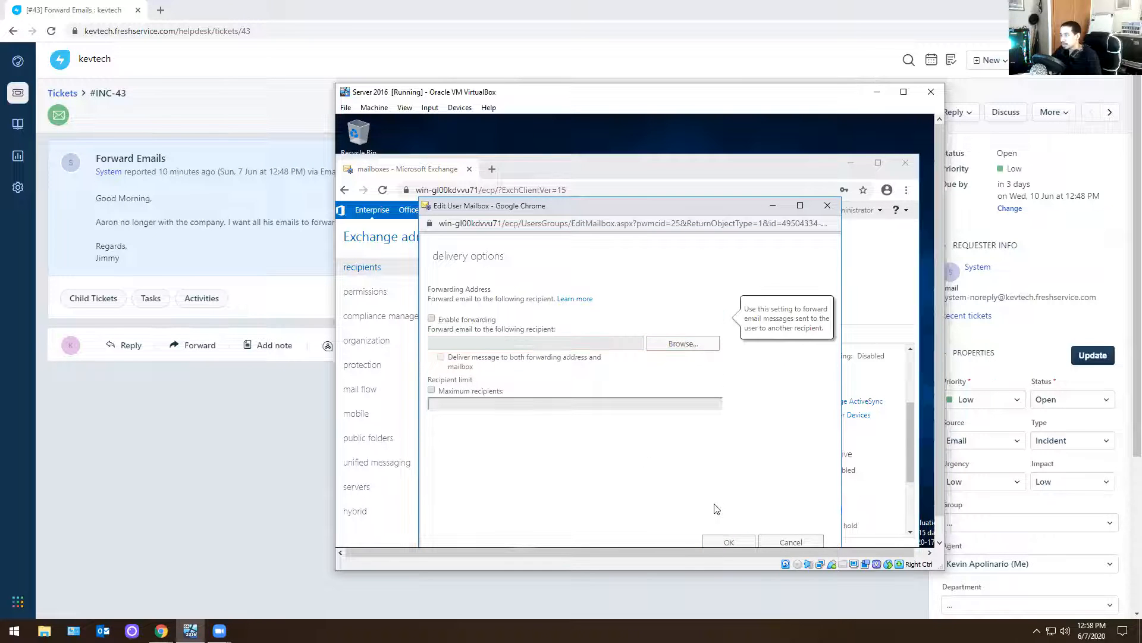
pyautogui.click(729, 540)
# Enable forwarding in the departed employee's delivery options, choose the requester's mailbox as the recipient, and save the mailbox
pyautogui.click(562, 514)
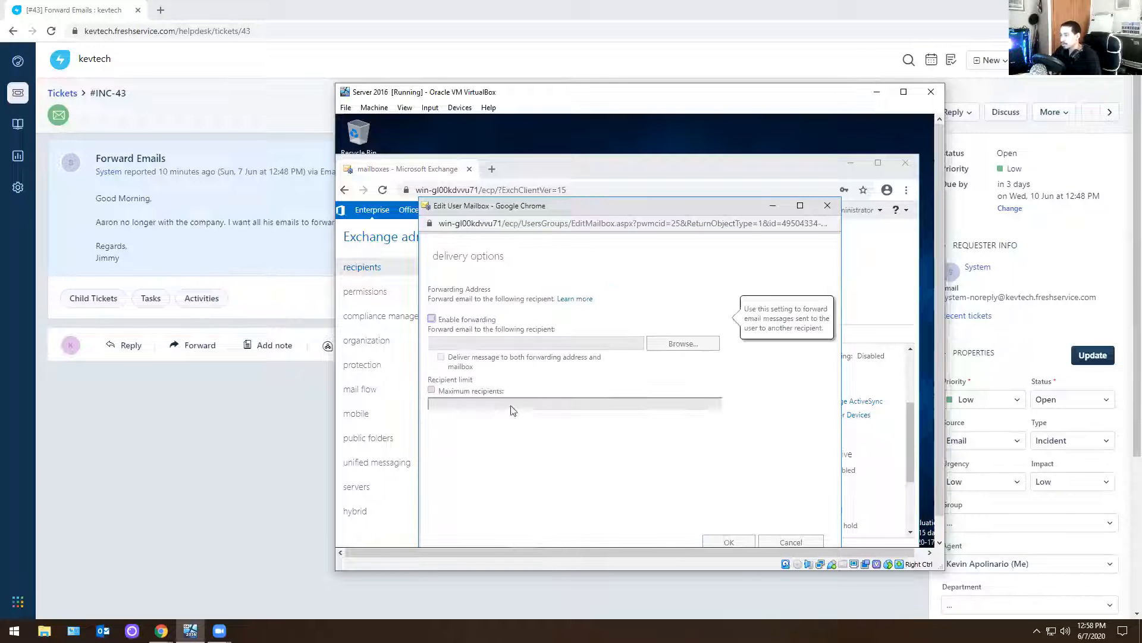
pyautogui.click(711, 344)
pyautogui.scroll(-1, 637, 348)
pyautogui.click(571, 422)
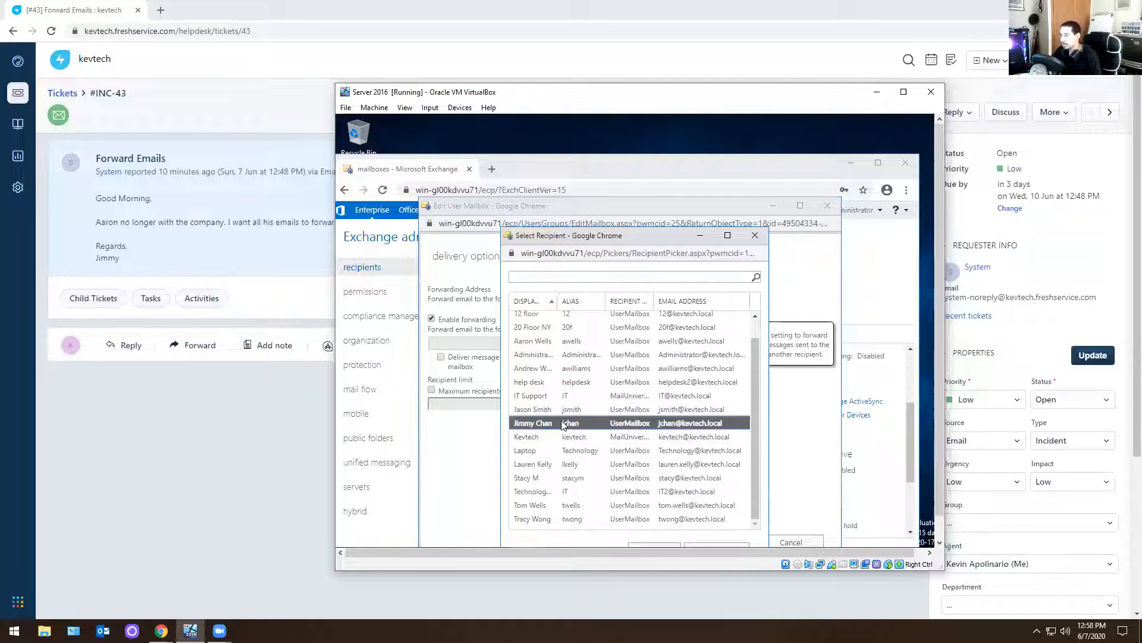
pyautogui.click(650, 545)
pyautogui.click(727, 541)
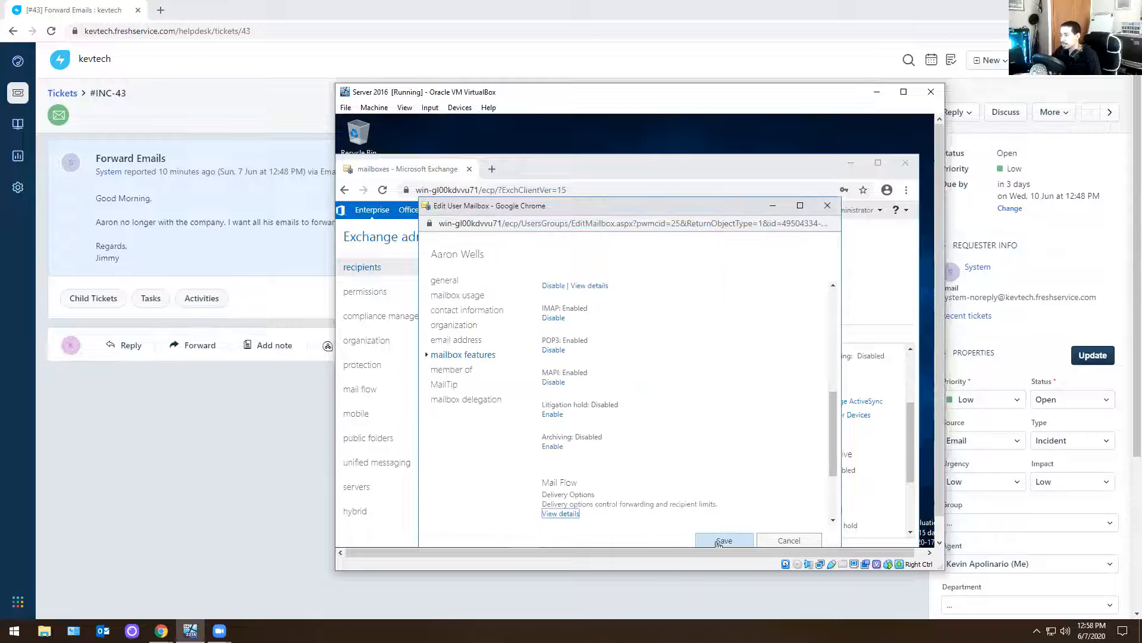
pyautogui.click(724, 539)
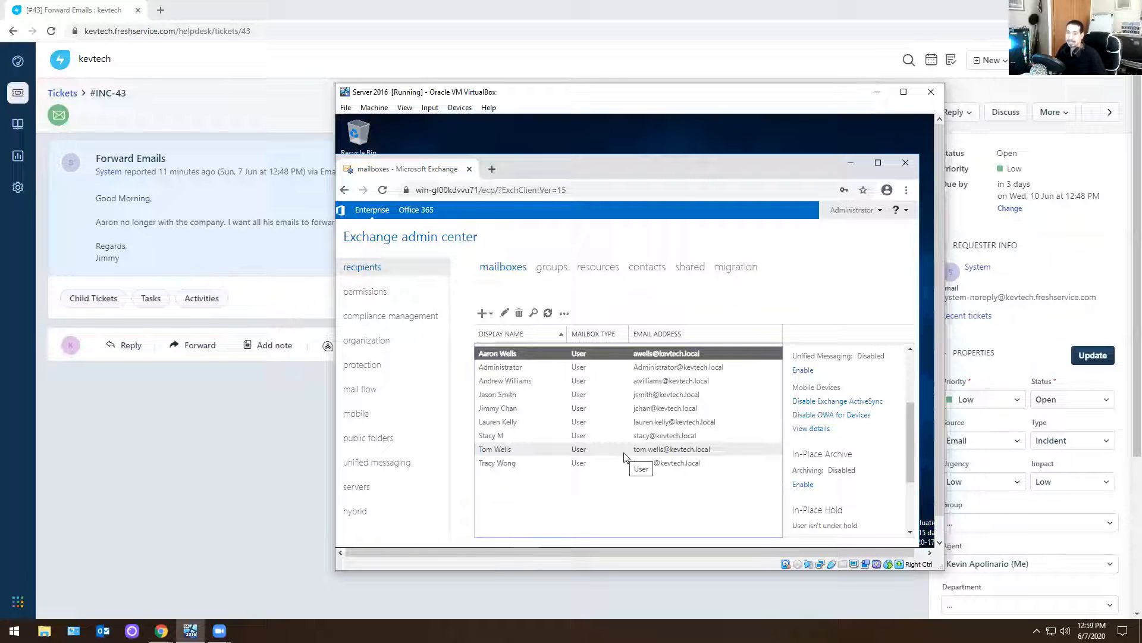
# Send a reply on the Forward Emails ticket saying emails are set to forward over to the requester, and close the ticket
pyautogui.click(234, 446)
pyautogui.click(131, 349)
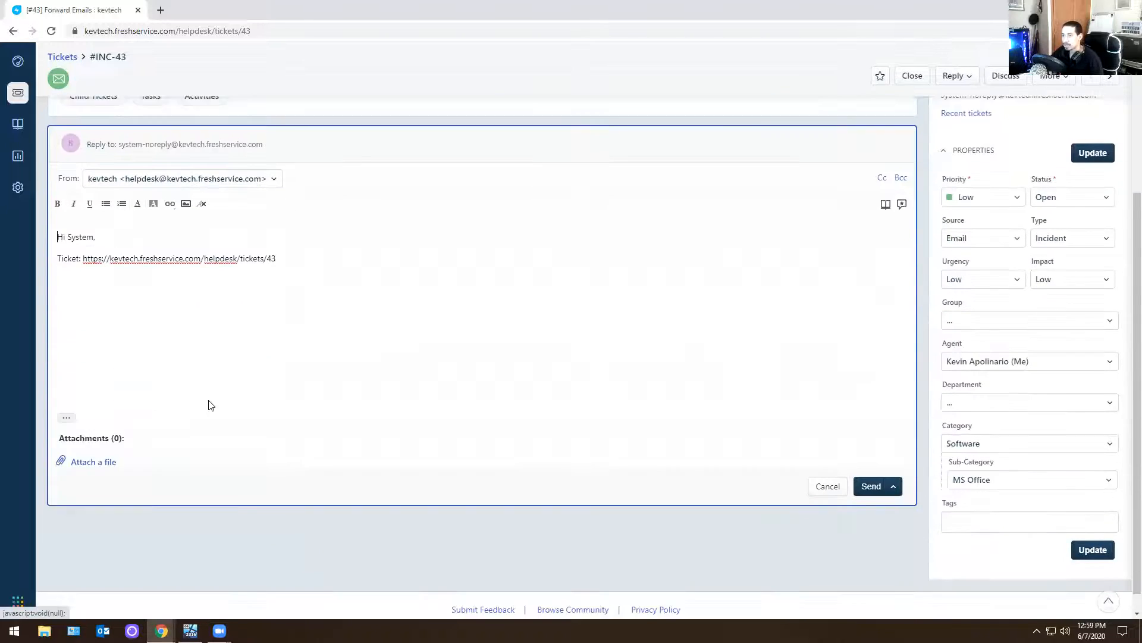
pyautogui.write('Emails are set to forward over to Jimmy.')
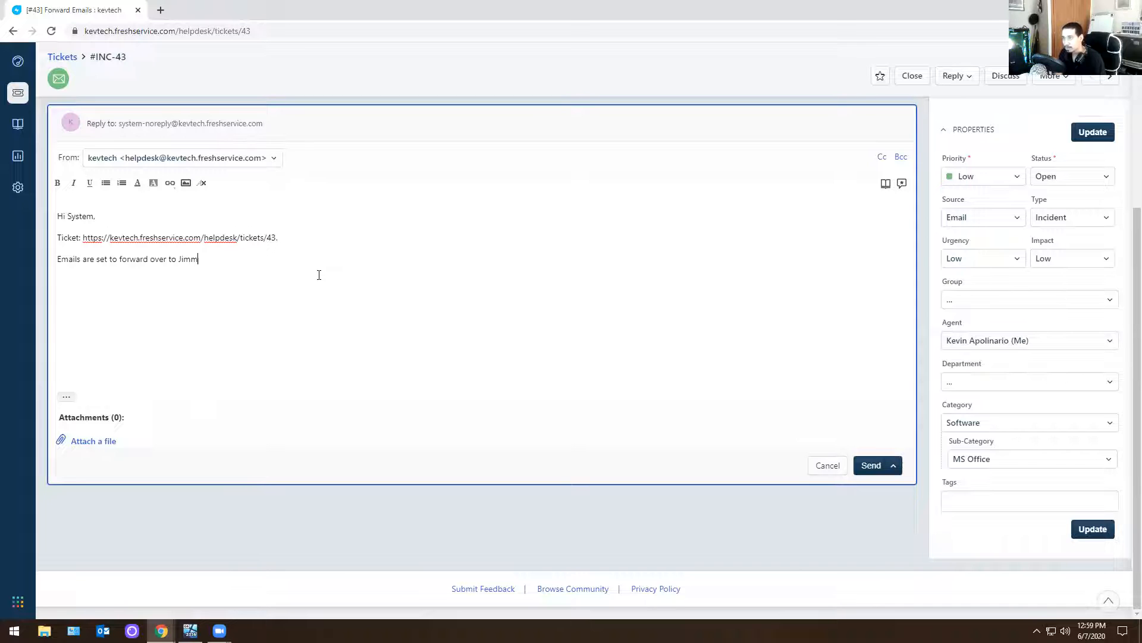
pyautogui.click(872, 466)
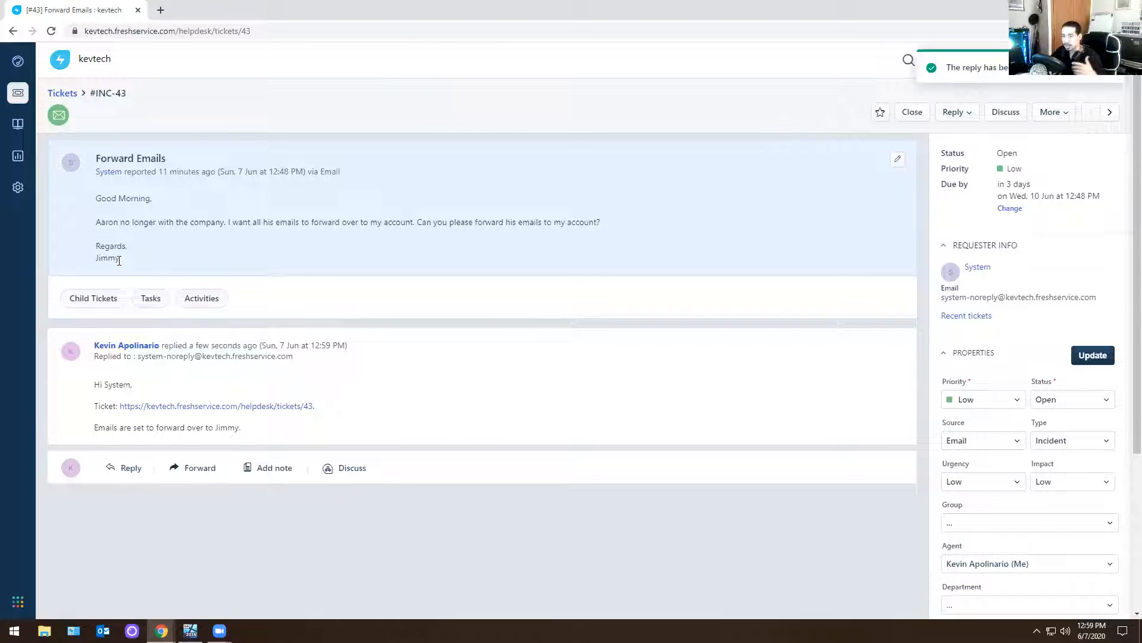
pyautogui.click(912, 113)
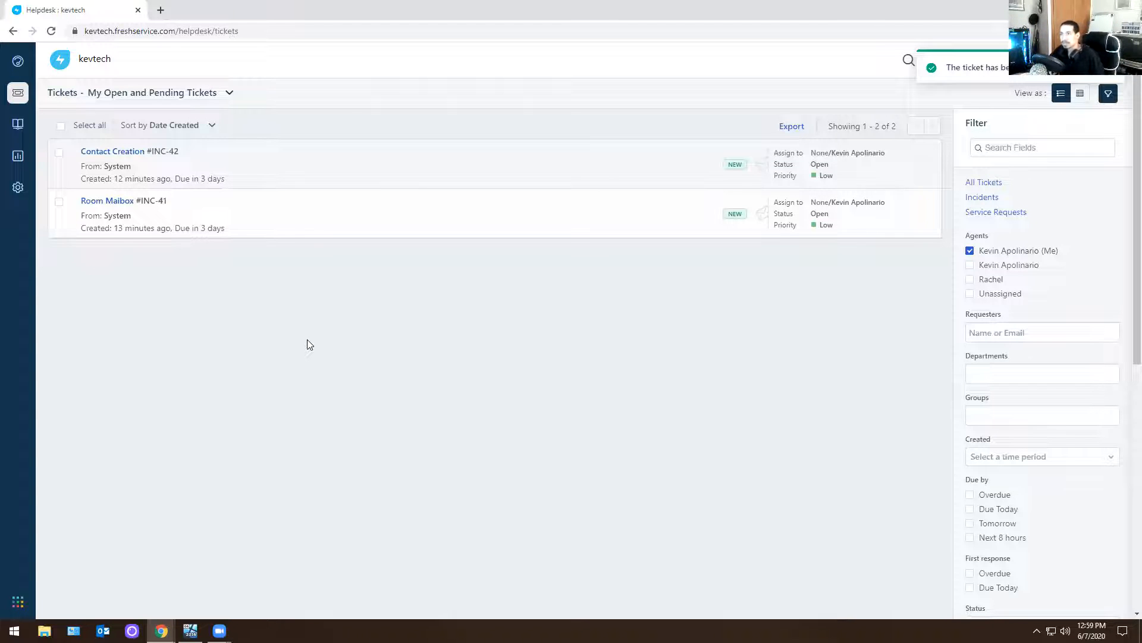
# Open the Contact Creation ticket, and start a new mail contact in the Exchange admin center on the Server 2016 virtual machine
pyautogui.click(116, 152)
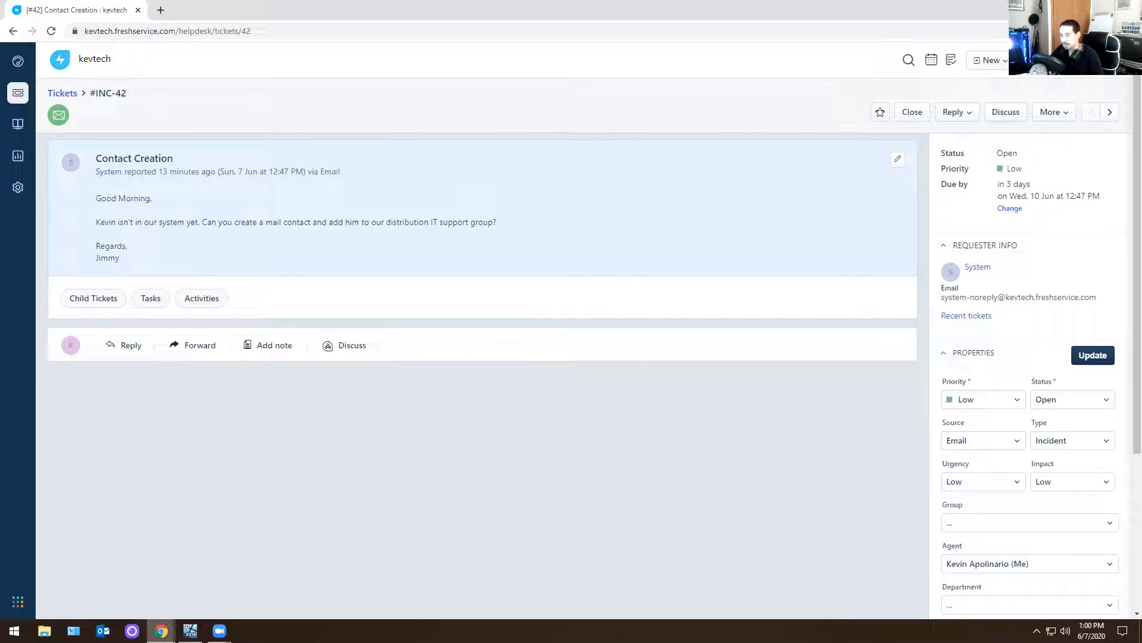
pyautogui.click(190, 631)
pyautogui.click(628, 268)
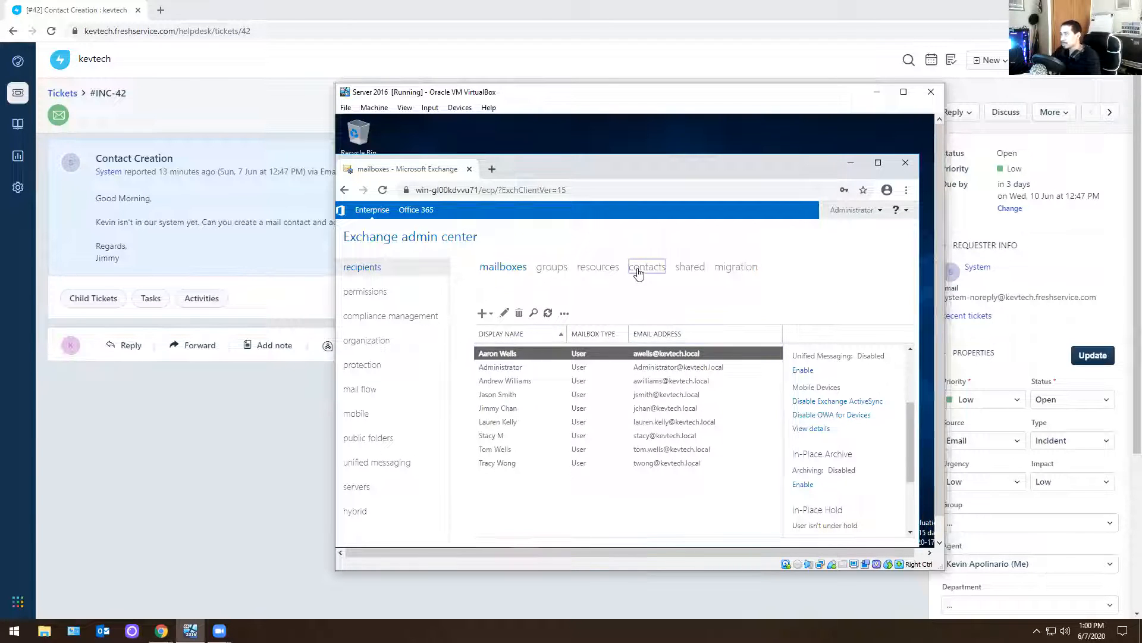
pyautogui.click(483, 316)
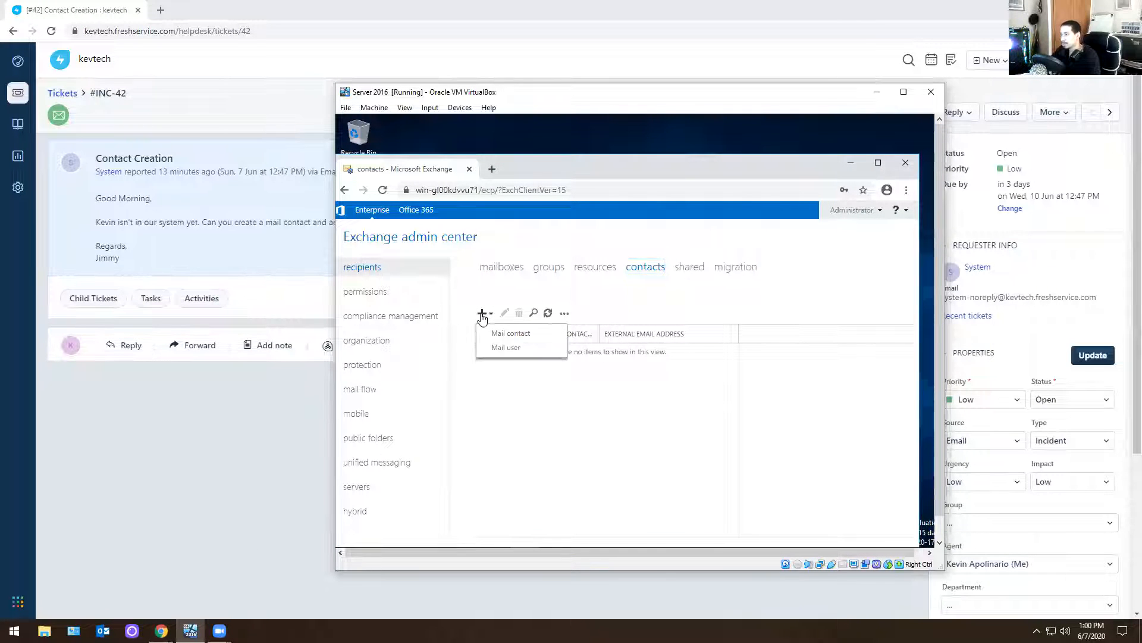
pyautogui.click(513, 334)
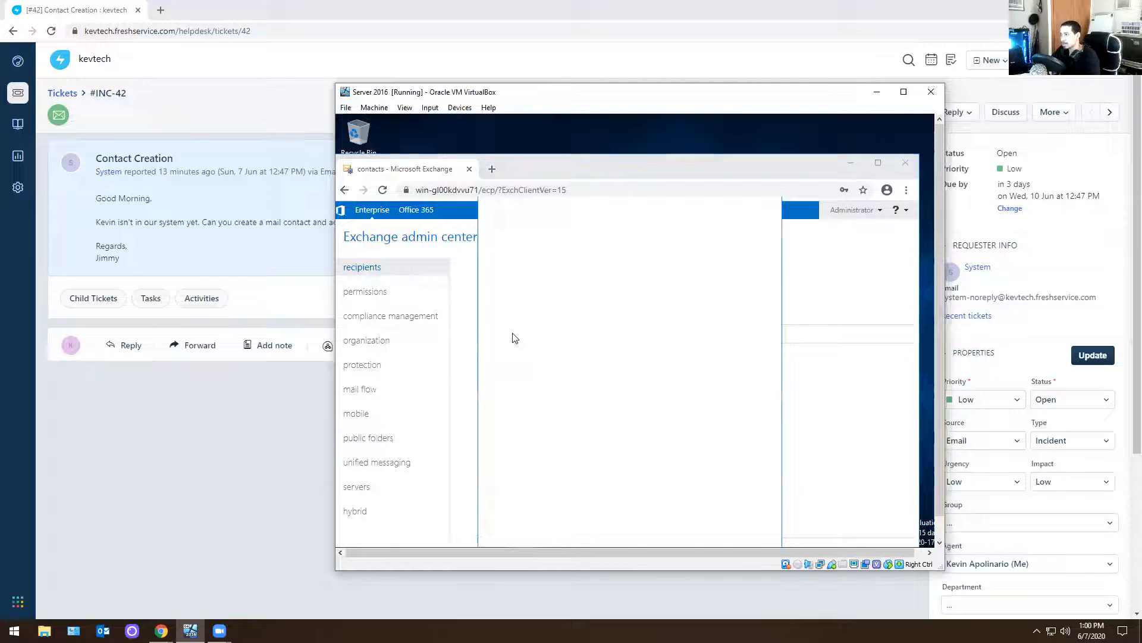
# Enter the new mail contact's first and last name, leaving the initials empty
pyautogui.press('Tab')
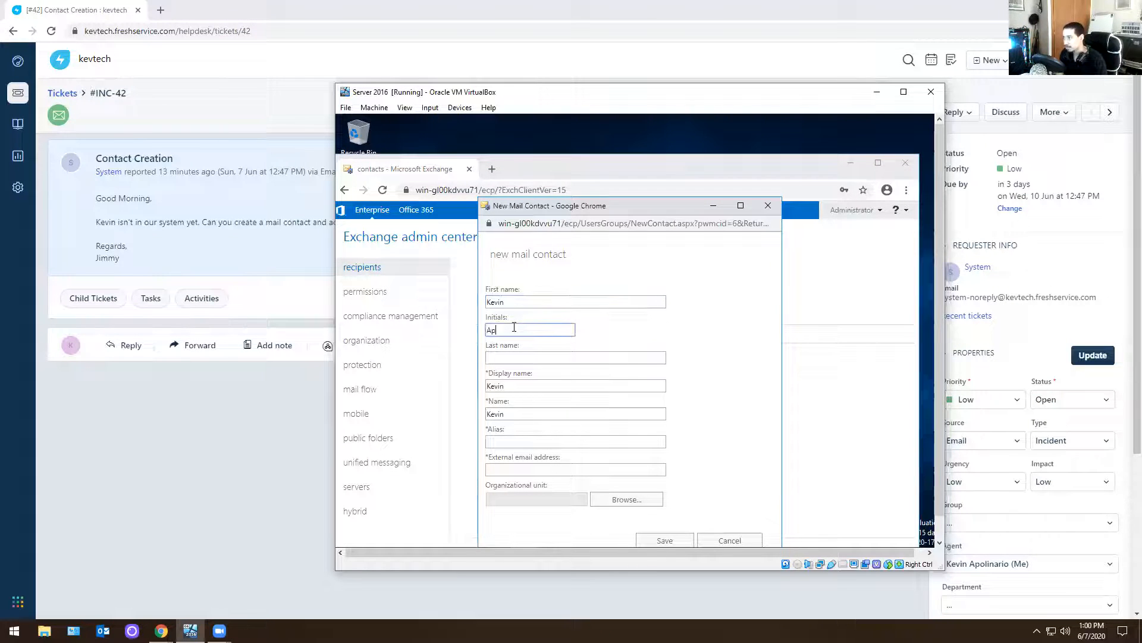
pyautogui.press('Tab')
pyautogui.press('Tab')
# Set the mail contact's alias to kevtech and enter the contact's external email address
pyautogui.press('Tab')
pyautogui.press('Tab')
pyautogui.write('kevtecdh')
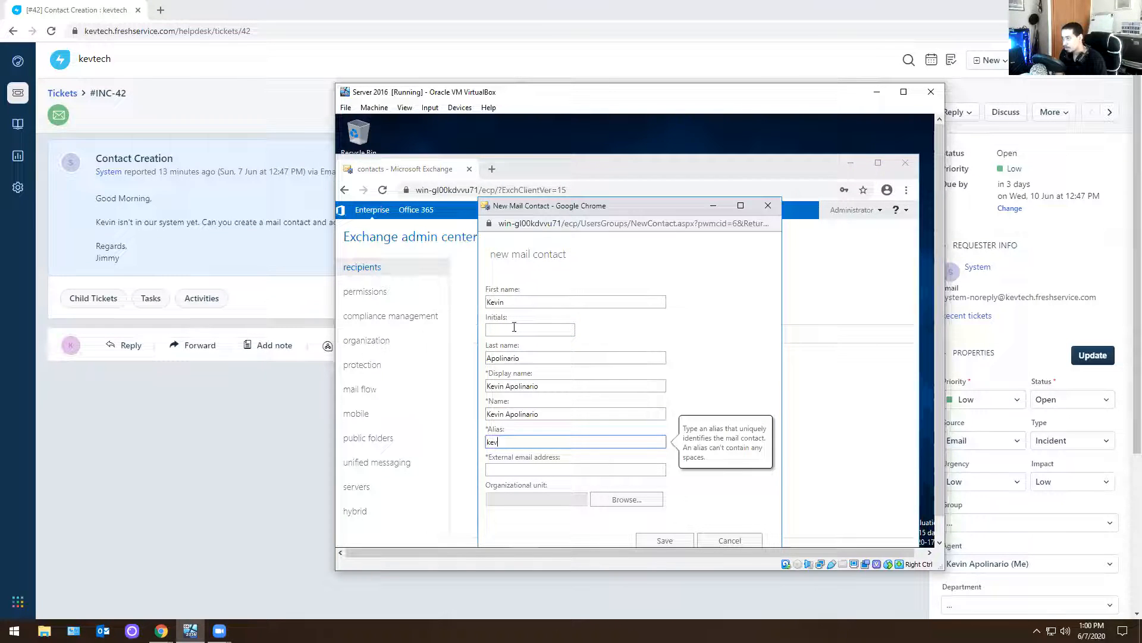
pyautogui.press('BackSpace')
pyautogui.write('h')
pyautogui.press('Tab')
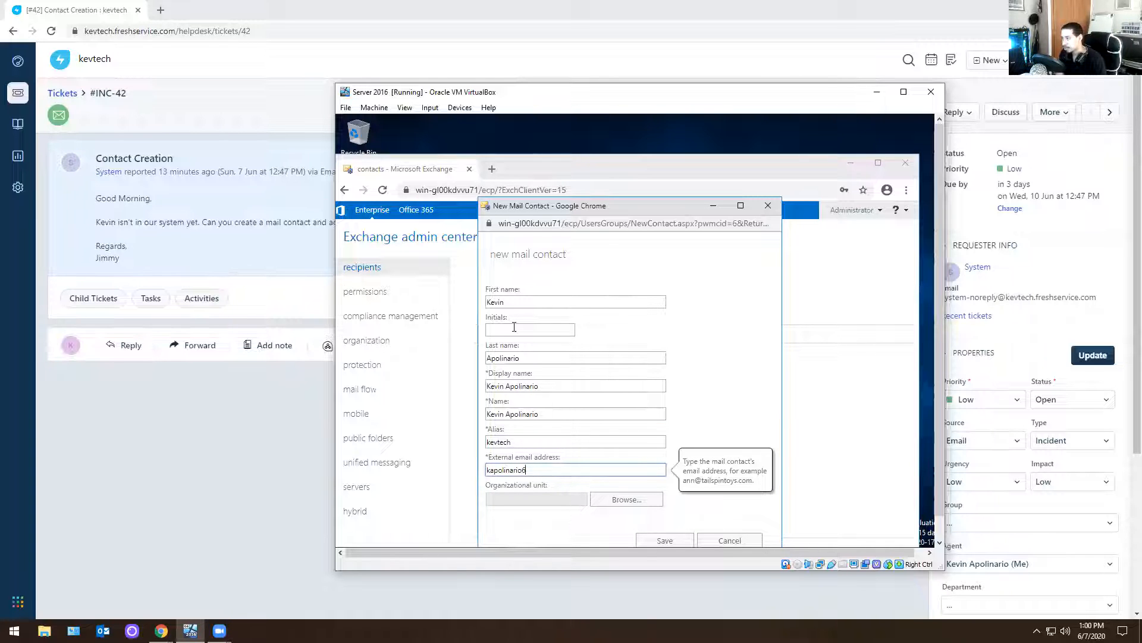
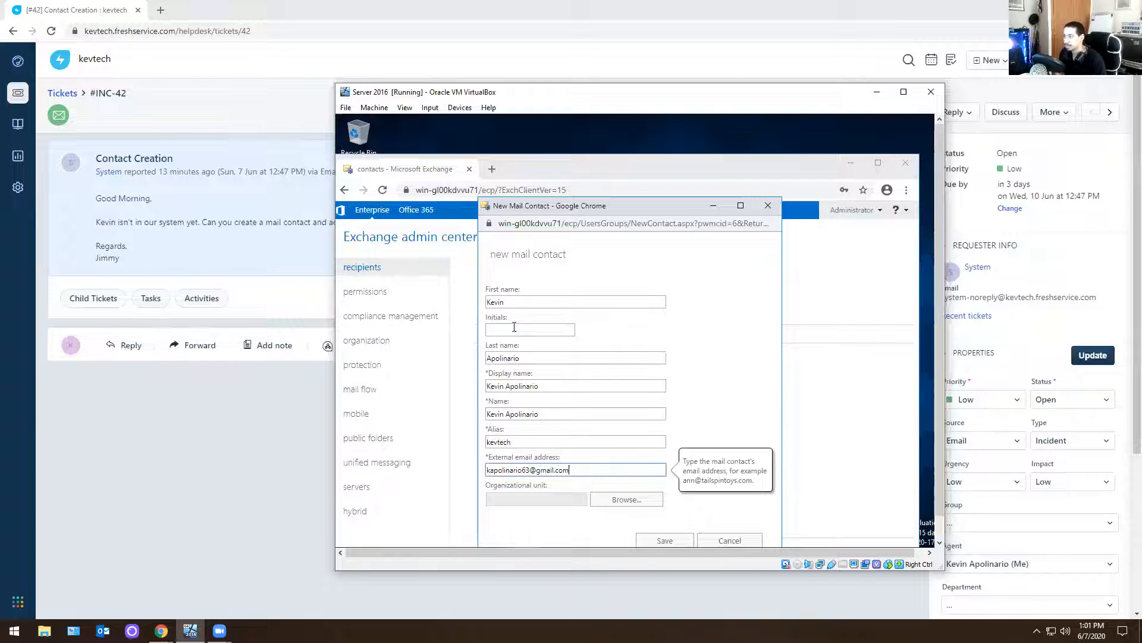
# Assign the mail contact to the Users organizational unit and save the contact
pyautogui.click(601, 503)
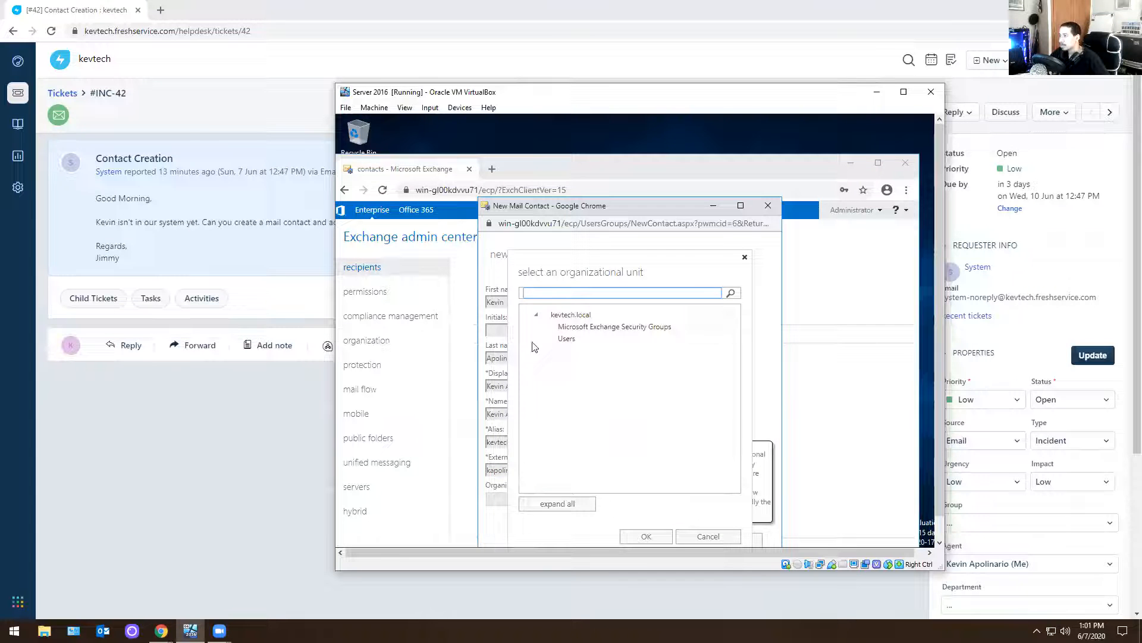
pyautogui.click(566, 338)
pyautogui.click(646, 536)
pyautogui.click(649, 537)
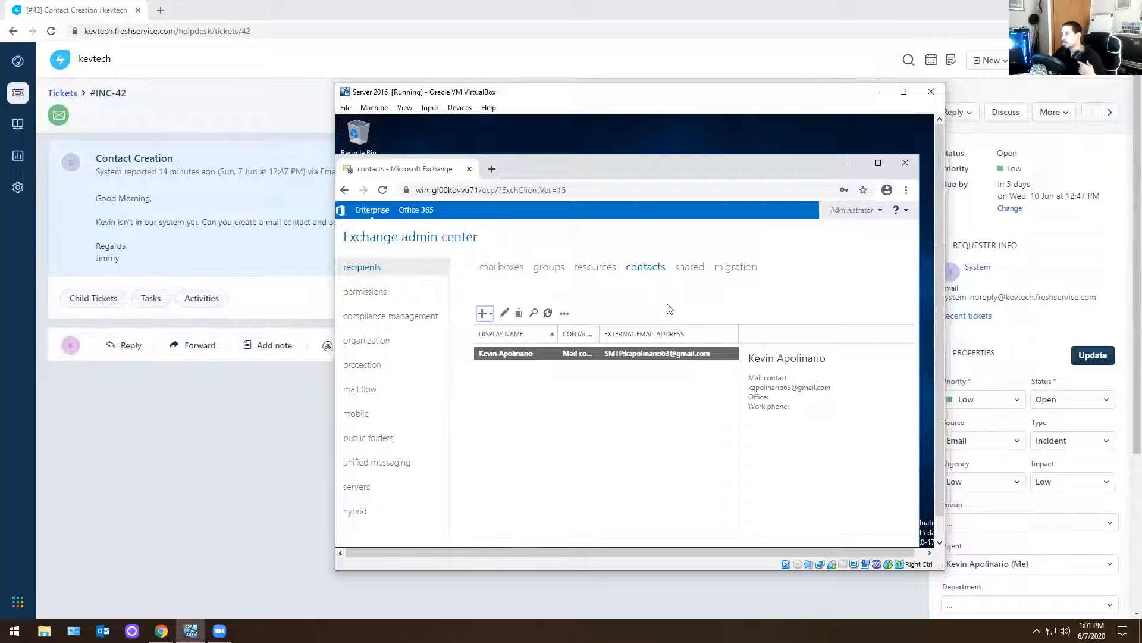
# Open the IT Support distribution group for editing and show its membership
pyautogui.click(548, 270)
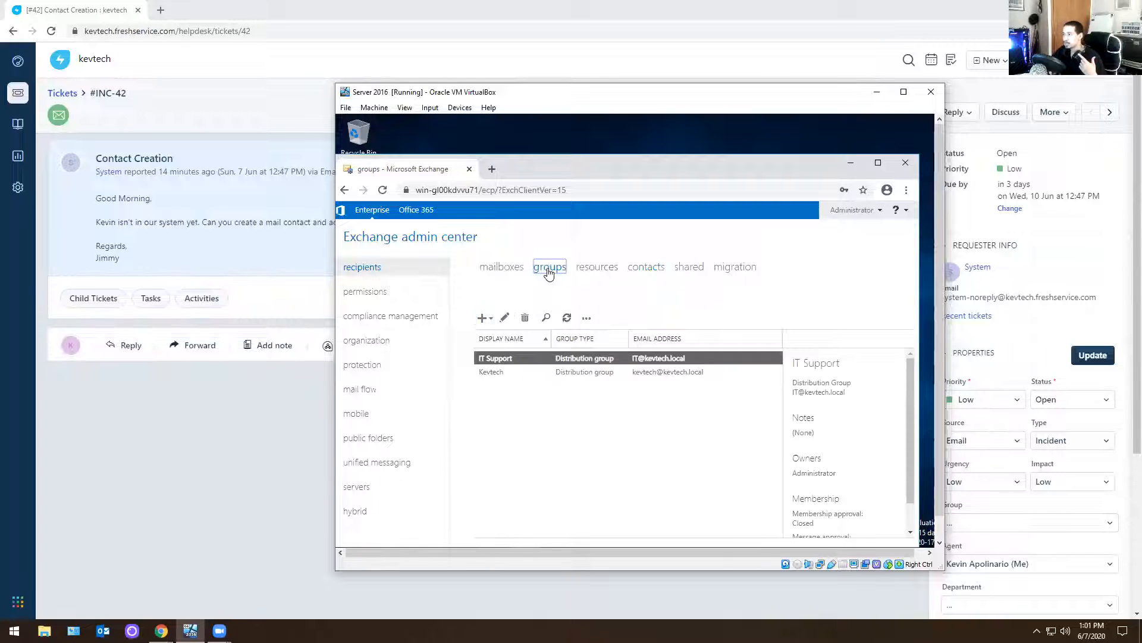
pyautogui.doubleClick(525, 361)
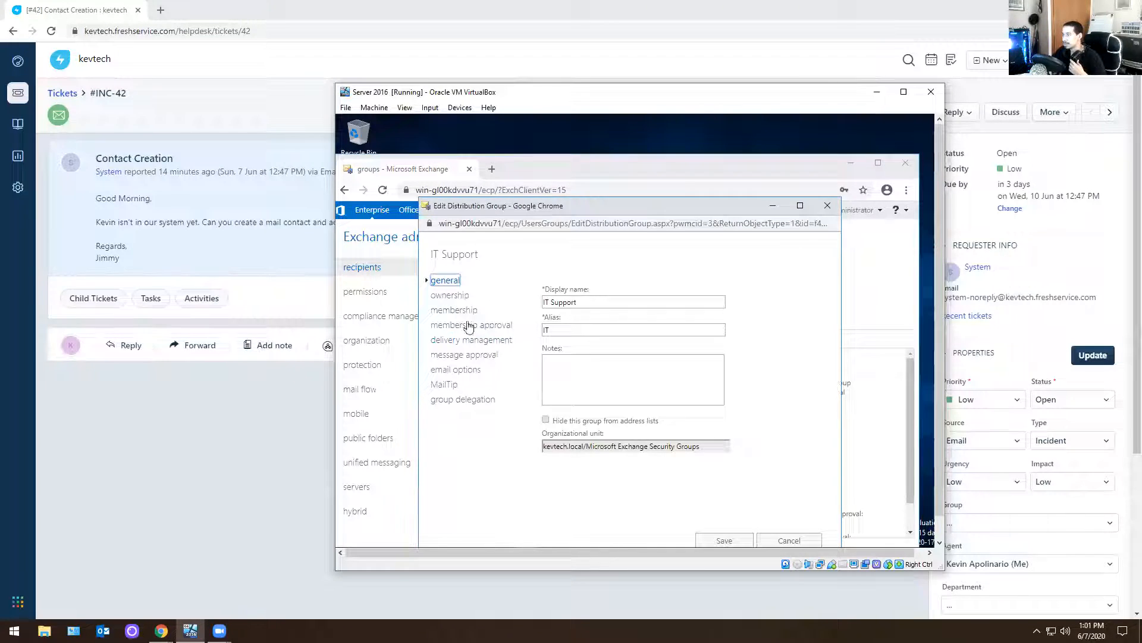
pyautogui.click(464, 311)
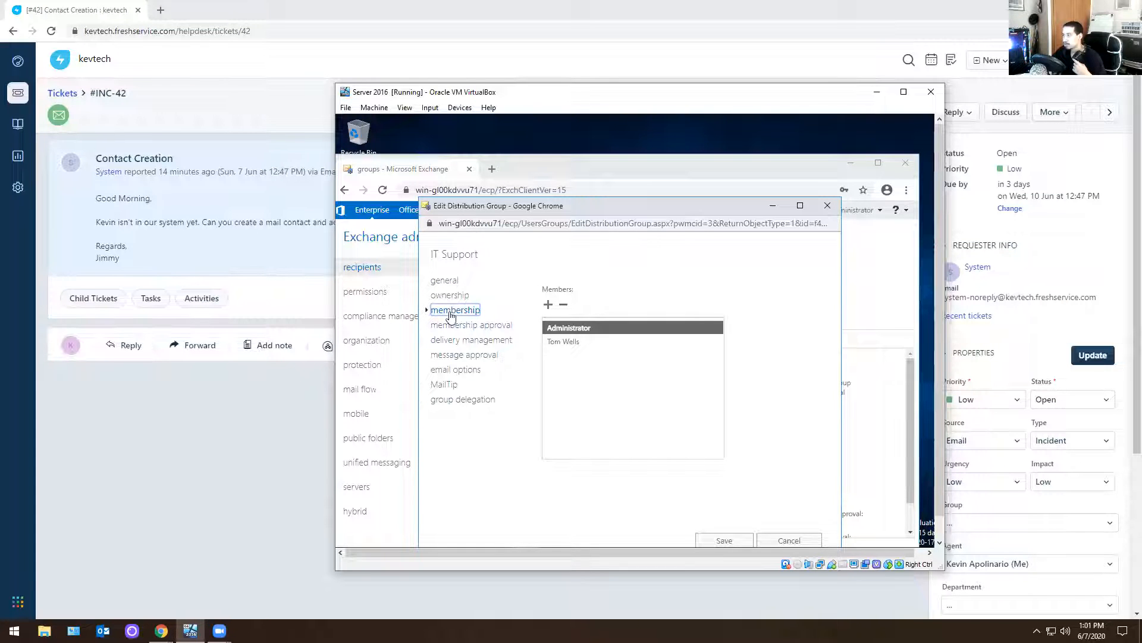
pyautogui.click(476, 326)
pyautogui.click(455, 310)
# Add the new mail contact to the IT Support group's members and save the group
pyautogui.click(548, 304)
pyautogui.scroll(-1, 554, 362)
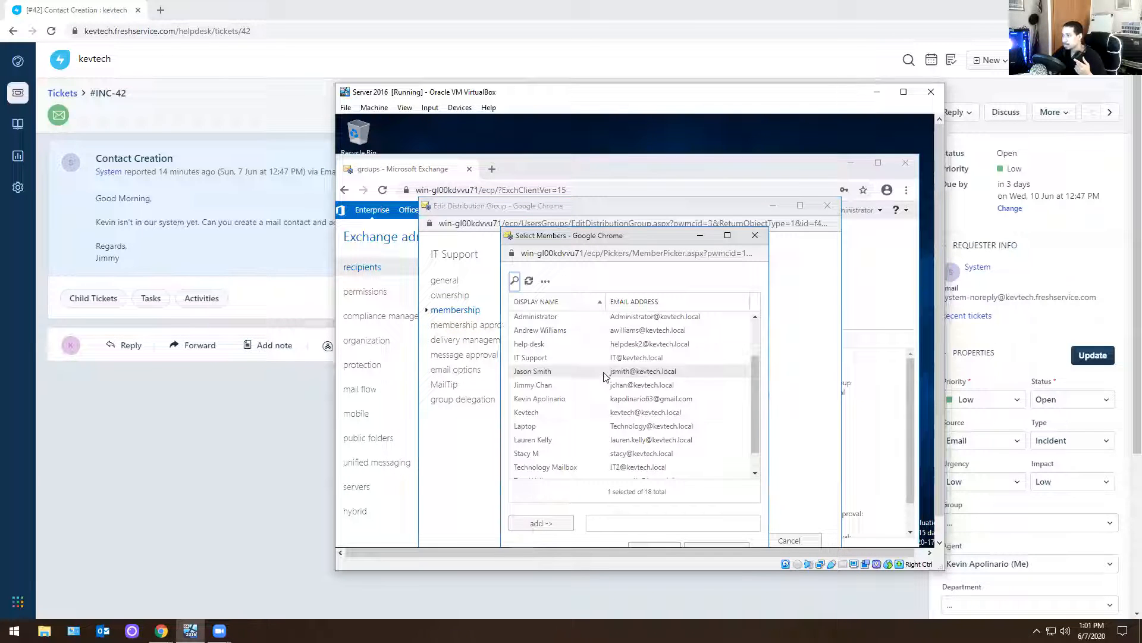
pyautogui.click(553, 398)
pyautogui.click(555, 522)
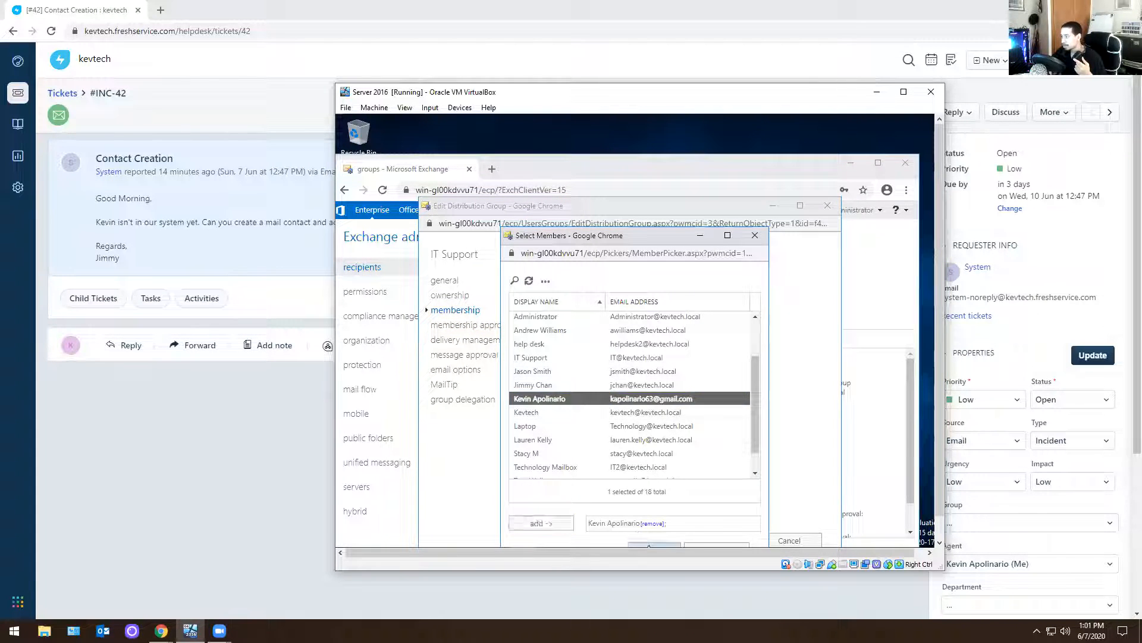
pyautogui.click(652, 543)
pyautogui.click(724, 540)
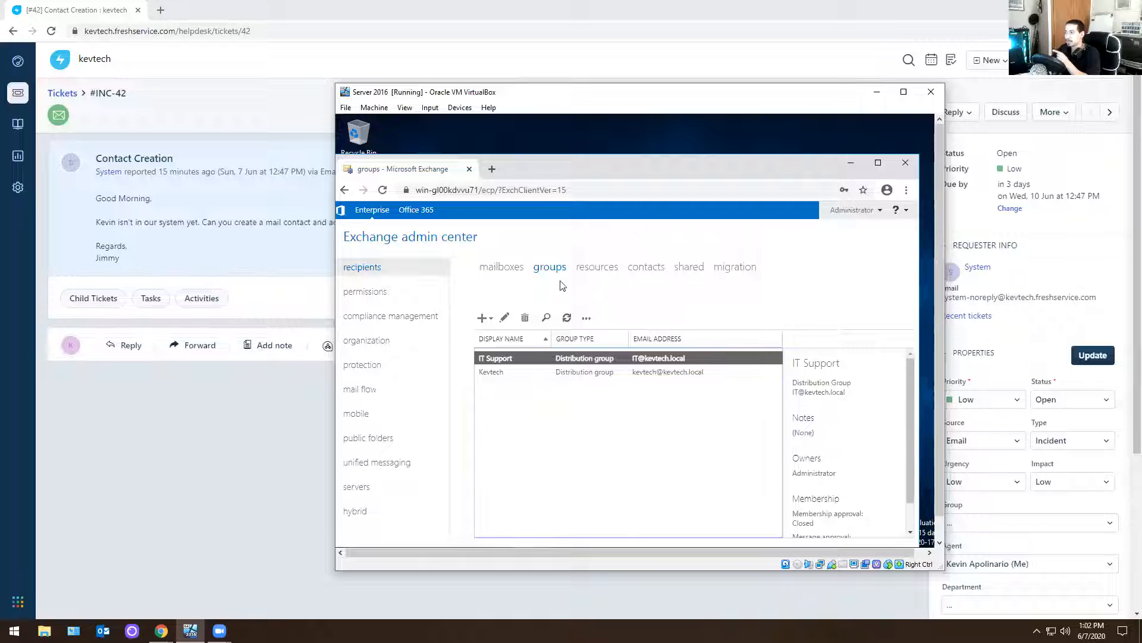
# Set the IT Support group's delivery management to allow senders inside and outside of the organization, and save the group
pyautogui.click(642, 268)
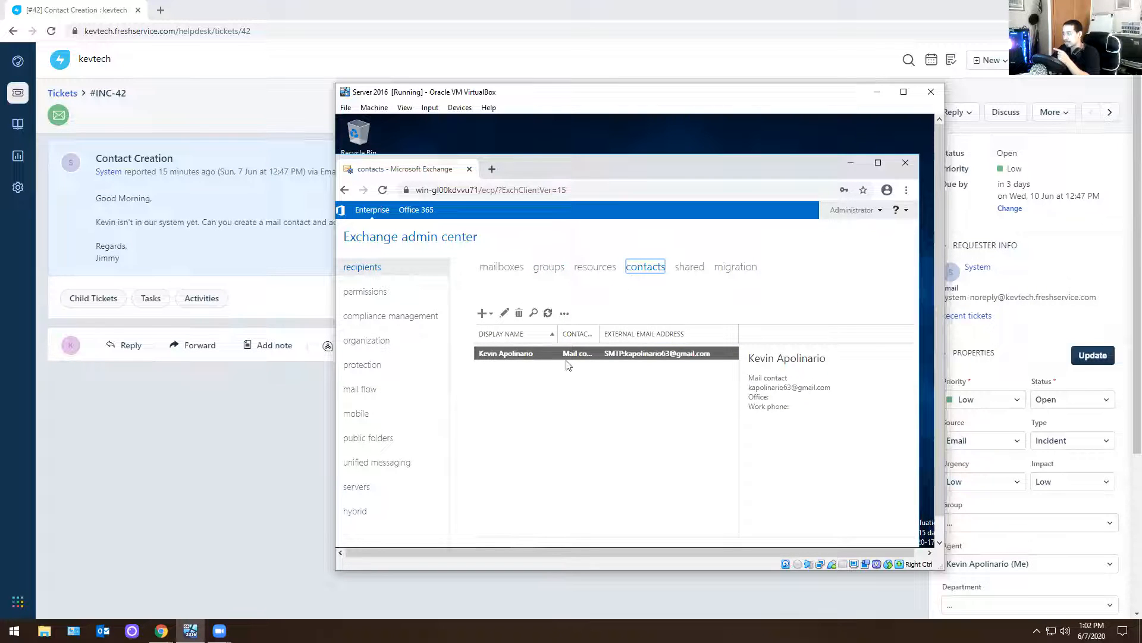
pyautogui.click(548, 268)
pyautogui.doubleClick(530, 371)
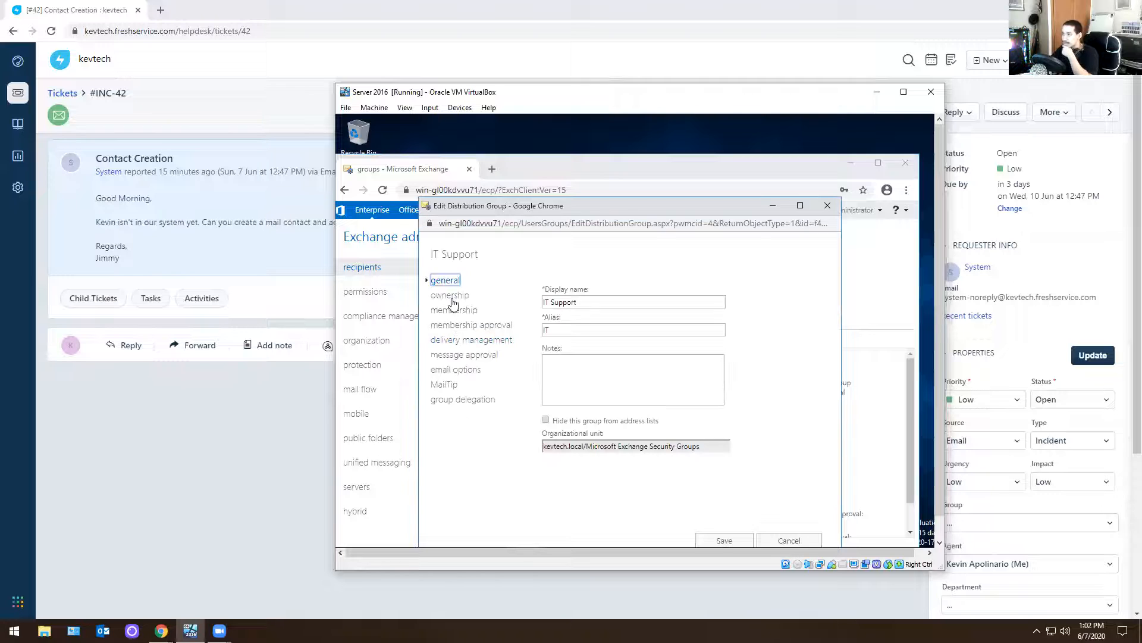
pyautogui.click(451, 296)
pyautogui.click(454, 310)
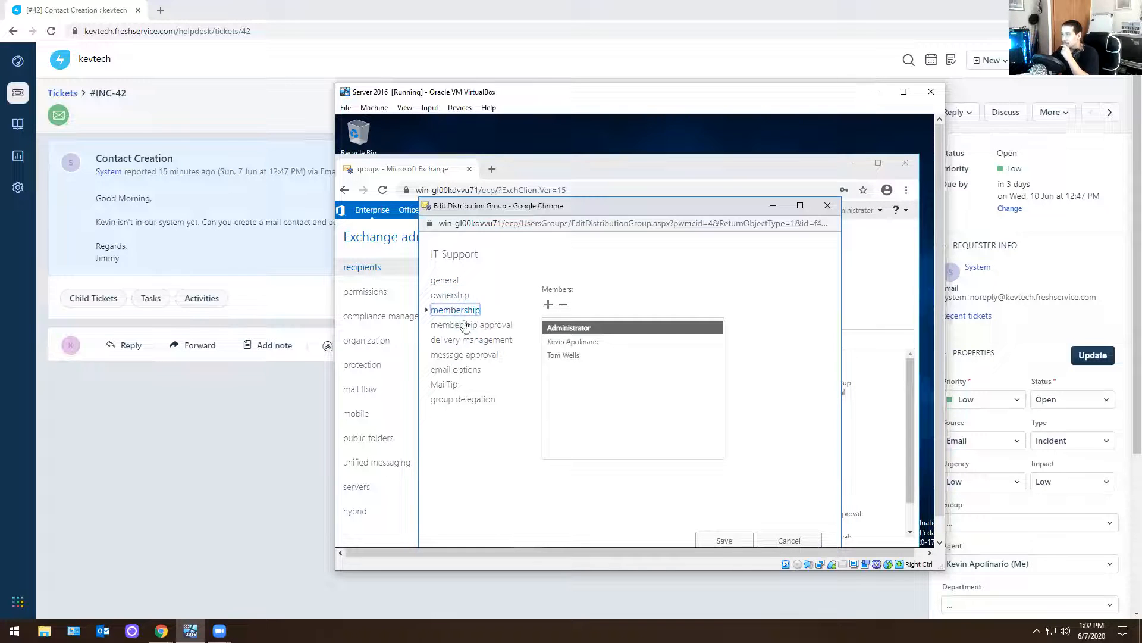
pyautogui.click(465, 325)
pyautogui.click(470, 340)
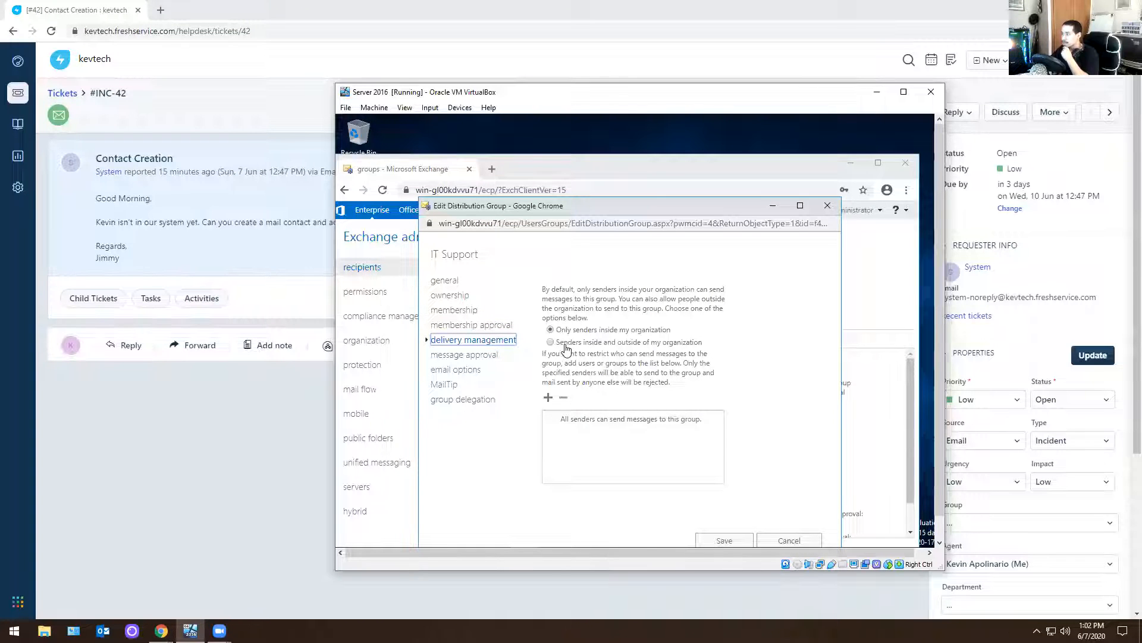
pyautogui.click(622, 348)
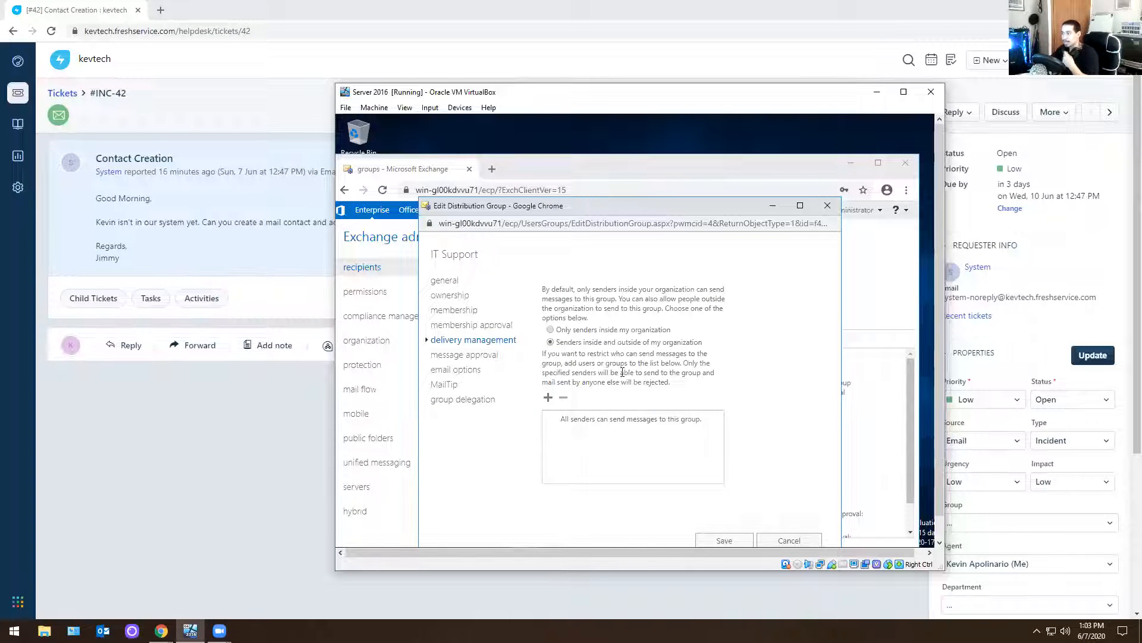
pyautogui.click(717, 543)
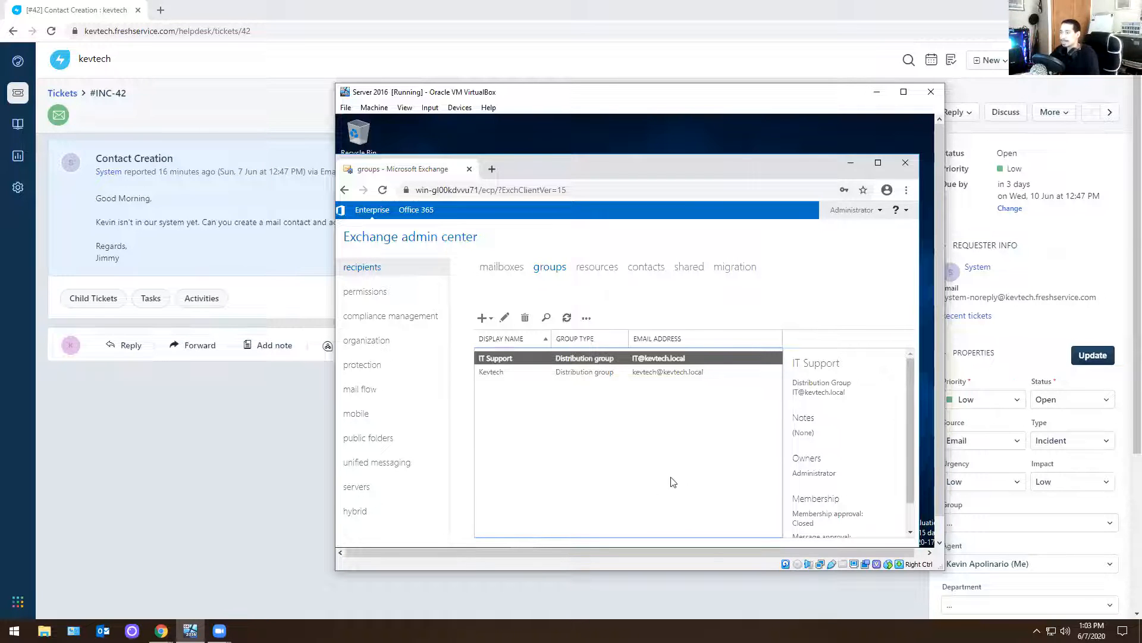
# Start a reply on the Contact Creation ticket and remove the ticket link line from its body
pyautogui.click(198, 484)
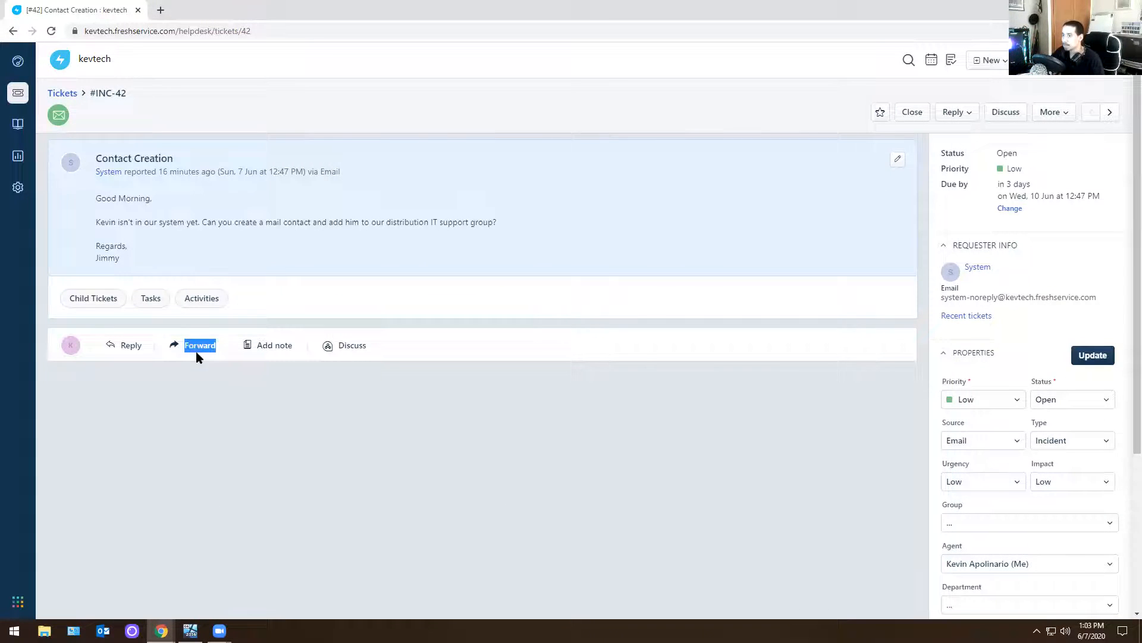
pyautogui.click(136, 348)
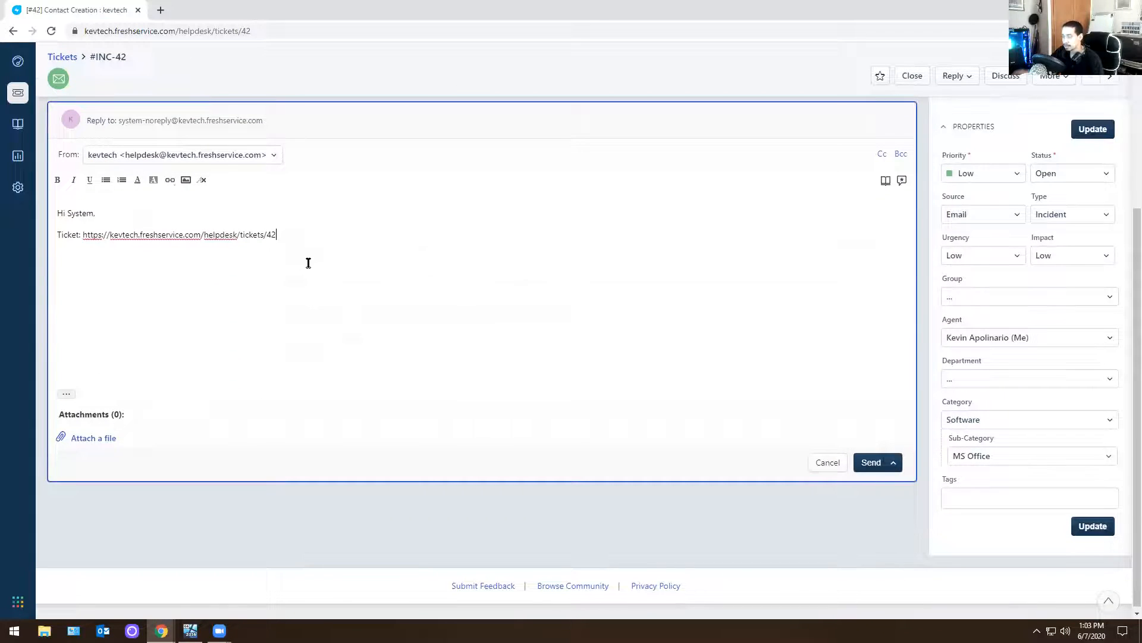
pyautogui.press('BackSpace')
pyautogui.press('BackSpace')
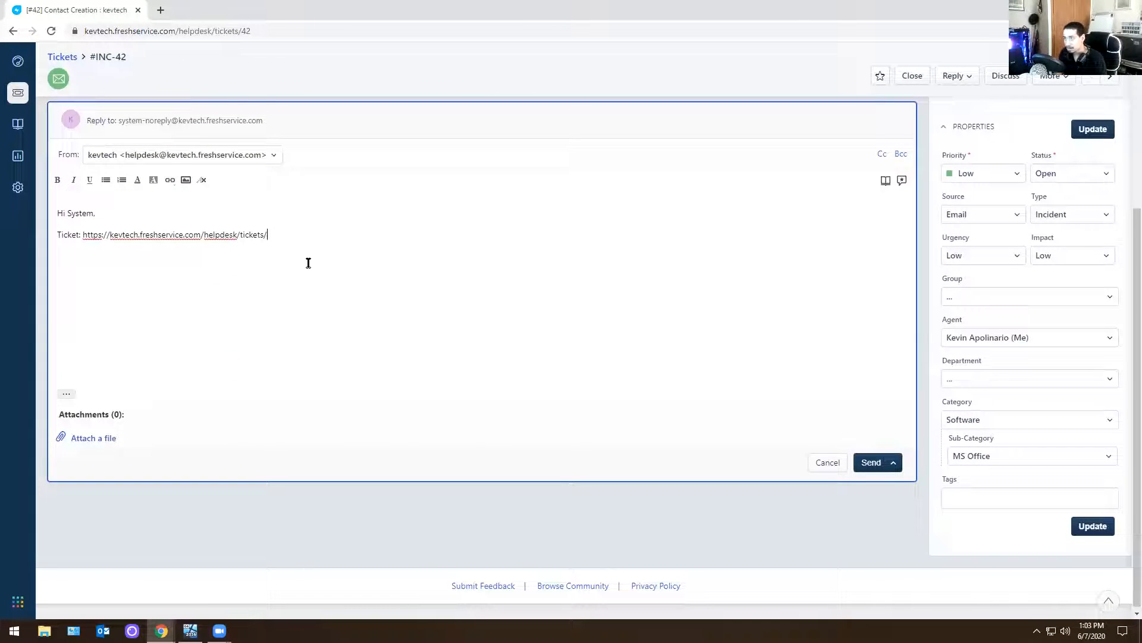
pyautogui.press('BackSpace')
pyautogui.press('BackSpace')
pyautogui.press('BackSpace')
pyautogui.press('BackSpace')
pyautogui.press('BackSpace')
pyautogui.press('BackSpace')
pyautogui.press('BackSpace')
pyautogui.press('BackSpace')
pyautogui.press('BackSpace')
pyautogui.press('BackSpace')
pyautogui.press('BackSpace')
pyautogui.press('BackSpace')
pyautogui.press('BackSpace')
pyautogui.press('BackSpace')
pyautogui.press('BackSpace')
pyautogui.press('BackSpace')
pyautogui.press('BackSpace')
pyautogui.press('BackSpace')
pyautogui.press('BackSpace')
pyautogui.press('BackSpace')
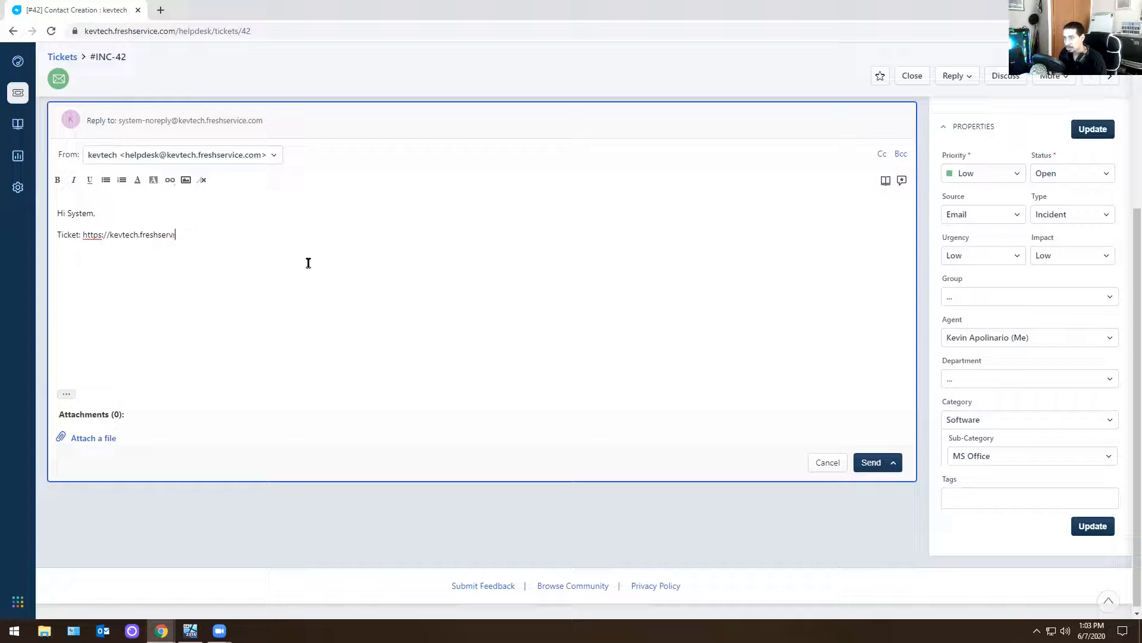
pyautogui.press('BackSpace')
pyautogui.press('BackSpace')
pyautogui.press('BackSpace')
pyautogui.press('BackSpace')
pyautogui.press('BackSpace')
pyautogui.press('BackSpace')
pyautogui.press('BackSpace')
pyautogui.press('BackSpace')
pyautogui.press('BackSpace')
pyautogui.press('BackSpace')
pyautogui.press('BackSpace')
pyautogui.press('BackSpace')
pyautogui.press('BackSpace')
pyautogui.press('BackSpace')
pyautogui.press('BackSpace')
pyautogui.press('BackSpace')
pyautogui.press('BackSpace')
pyautogui.press('BackSpace')
pyautogui.press('BackSpace')
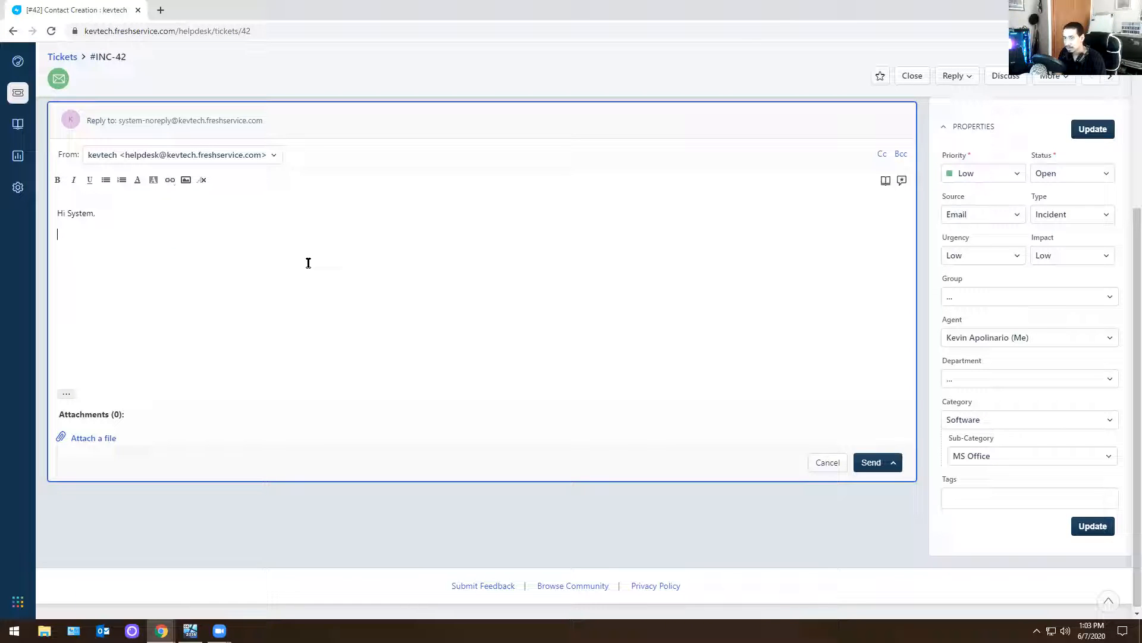
# Send the reply "Mail contact has been created." on the Contact Creation ticket and close the ticket
pyautogui.write('Mail contac')
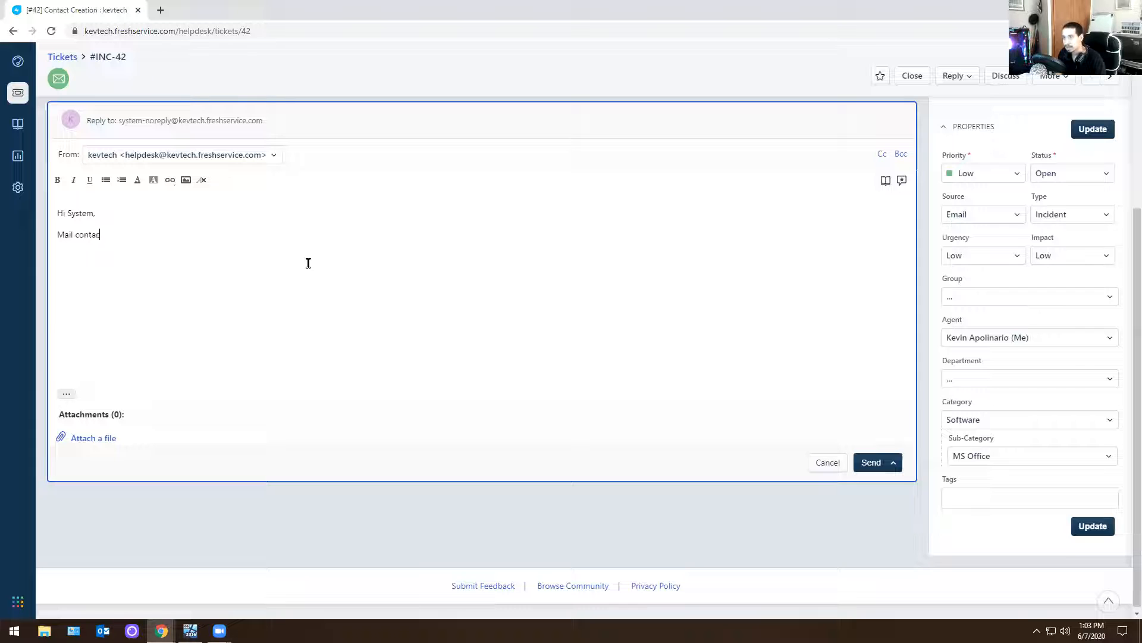
pyautogui.write('t has been created.')
pyautogui.click(874, 465)
pyautogui.scroll(3, 526, 379)
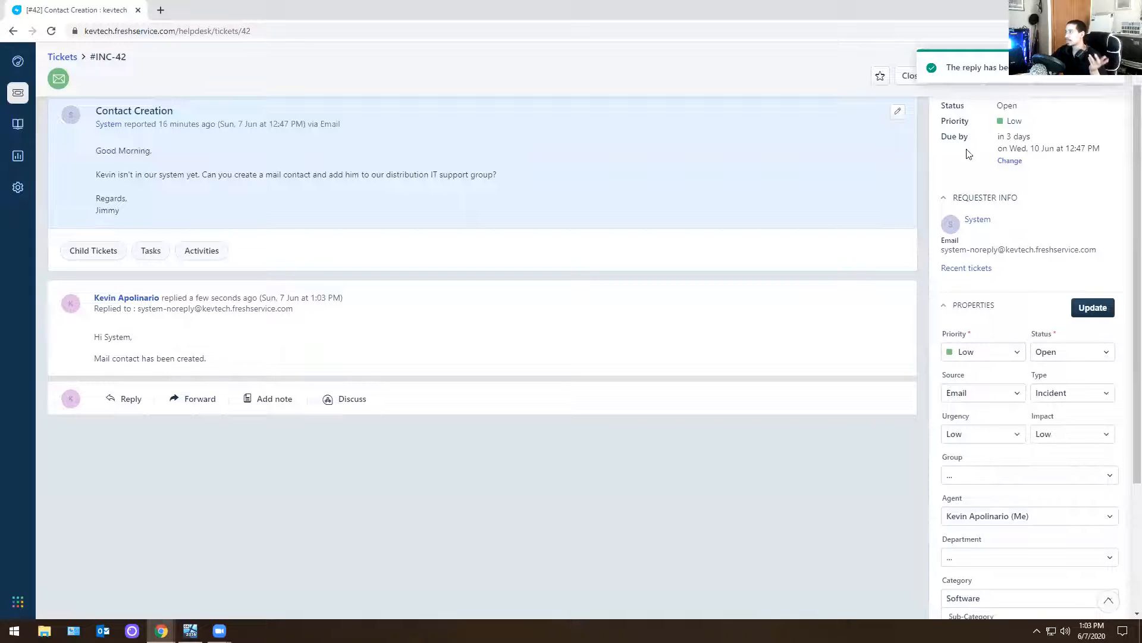
pyautogui.click(907, 78)
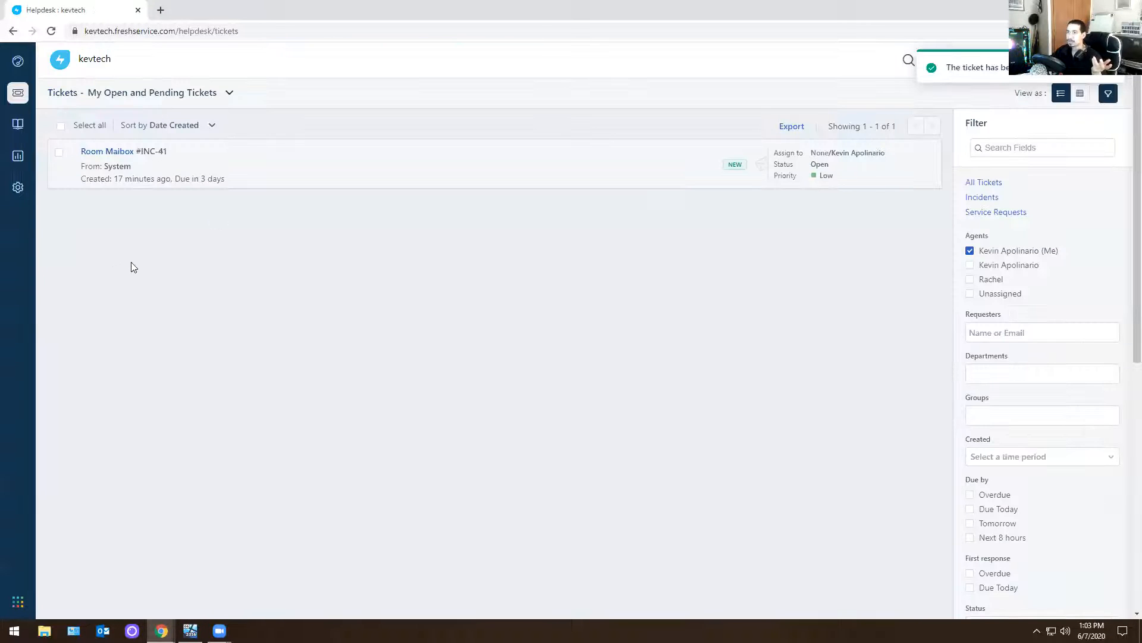
# Open the Room Maibox ticket, and switch to the Exchange admin center in the virtual machine to show the resource mailboxes
pyautogui.click(108, 153)
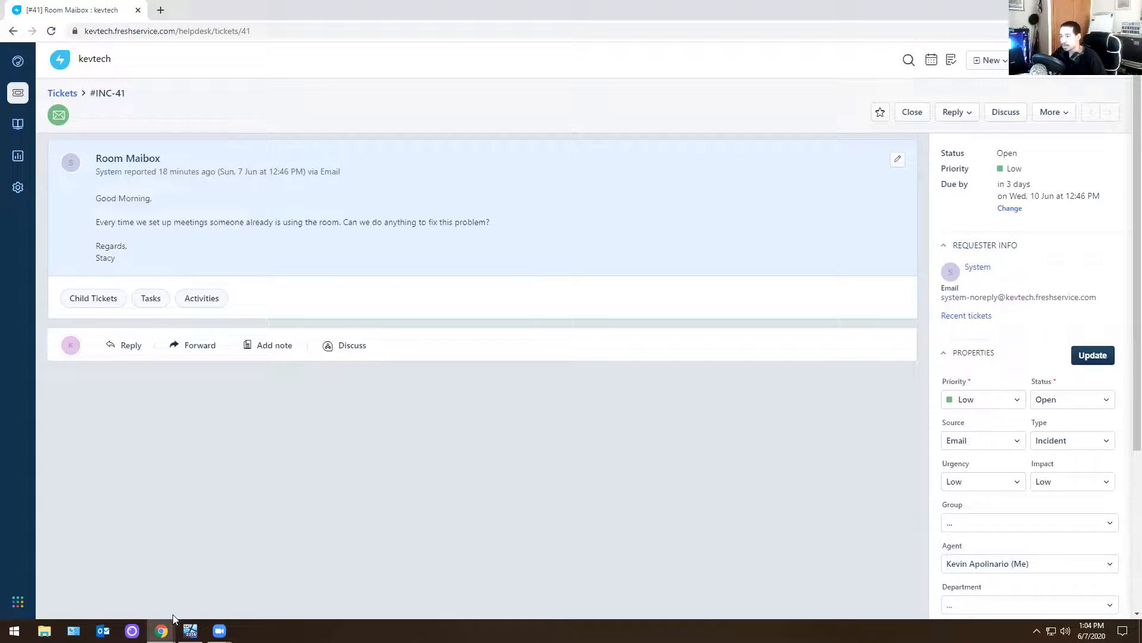
pyautogui.click(190, 630)
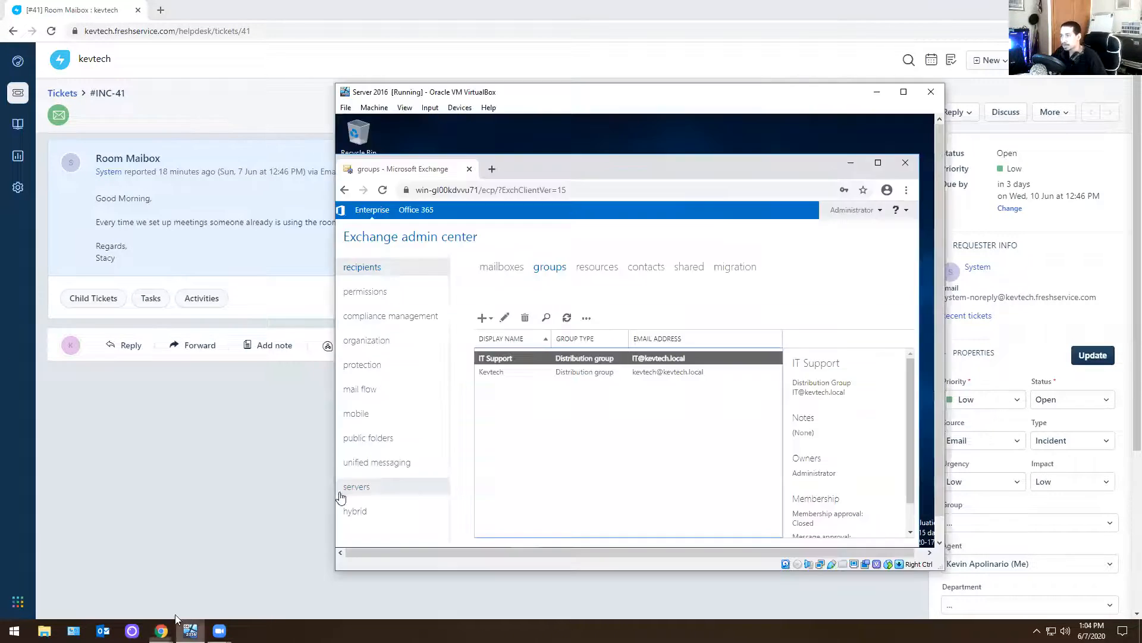
pyautogui.click(516, 268)
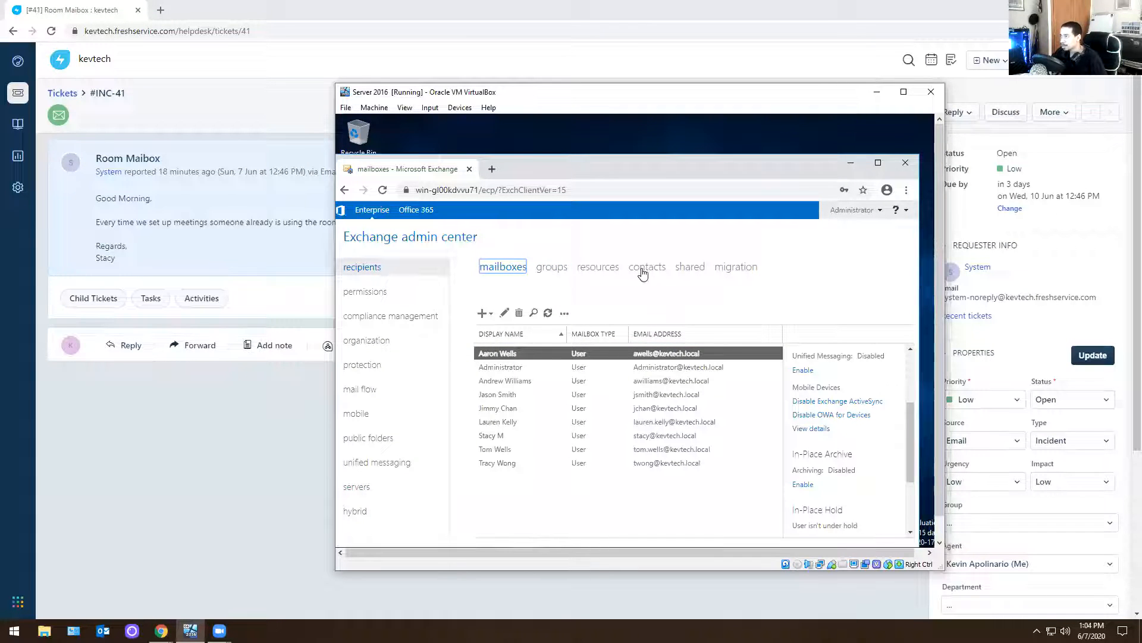
pyautogui.click(684, 270)
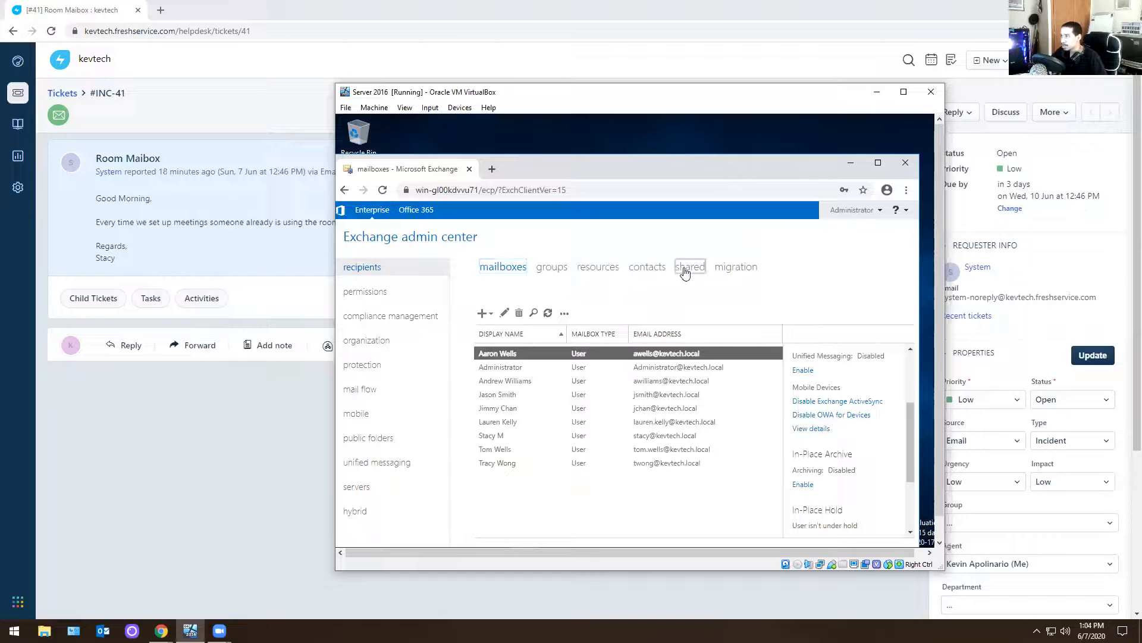
pyautogui.click(646, 269)
pyautogui.click(603, 268)
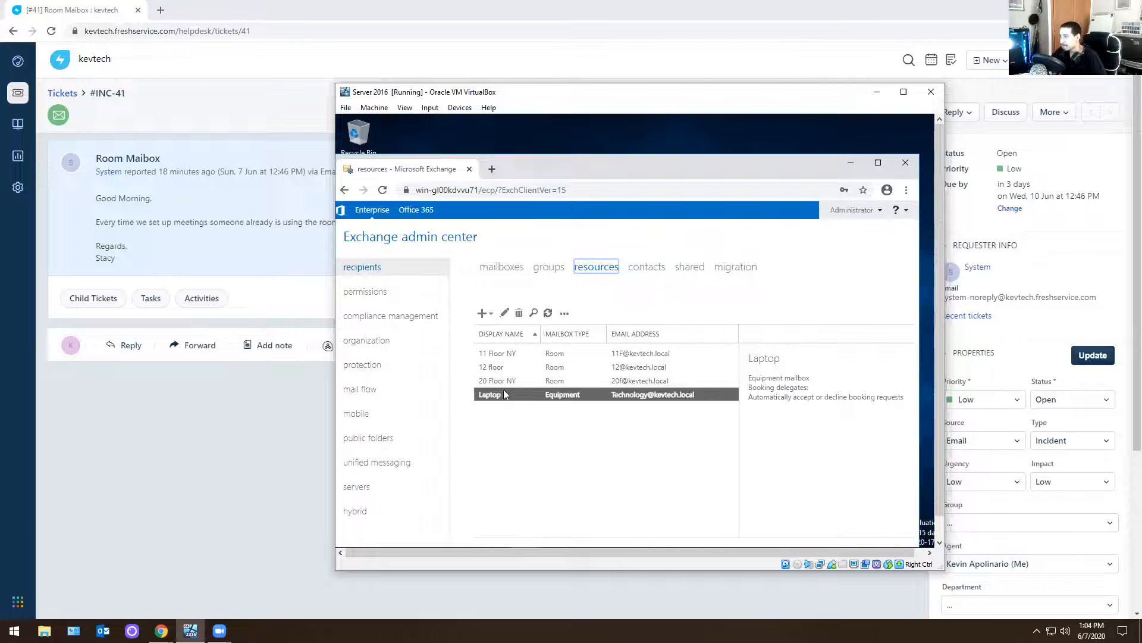
# Start a new room mailbox with the room name 21st and the alias "21st floor"
pyautogui.click(490, 315)
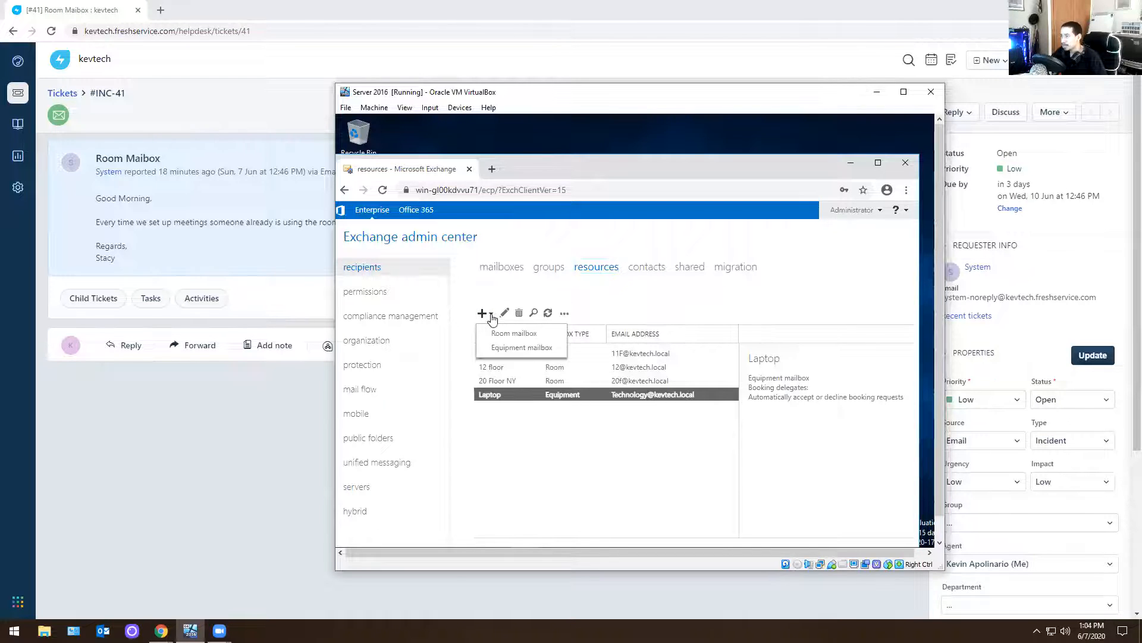
pyautogui.click(513, 333)
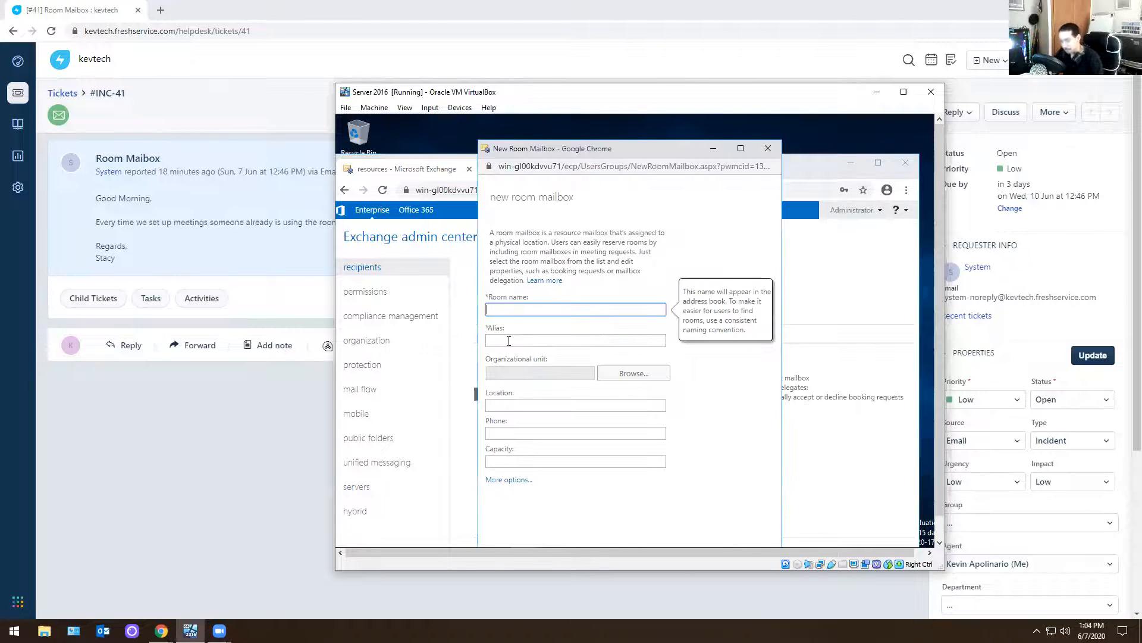
pyautogui.write('21st')
pyautogui.click(509, 341)
pyautogui.write('21st floor')
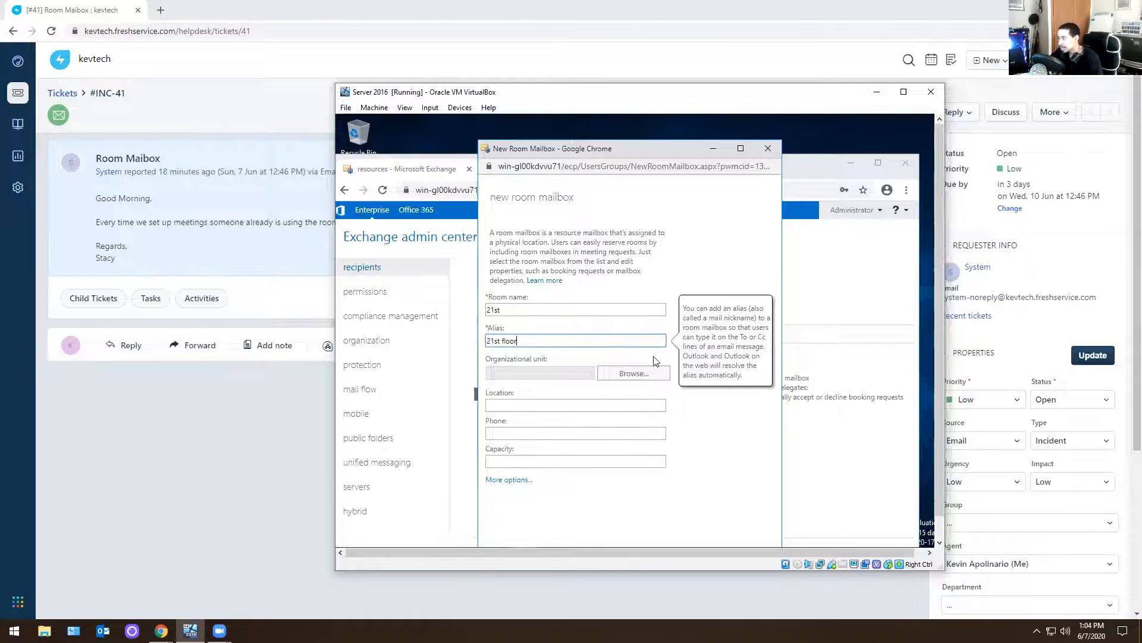
# Set the new room mailbox's organizational unit to kevtech.local/Users
pyautogui.click(639, 372)
pyautogui.click(604, 304)
pyautogui.moveTo(604, 305); pyautogui.dragTo(595, 352)
pyautogui.click(567, 316)
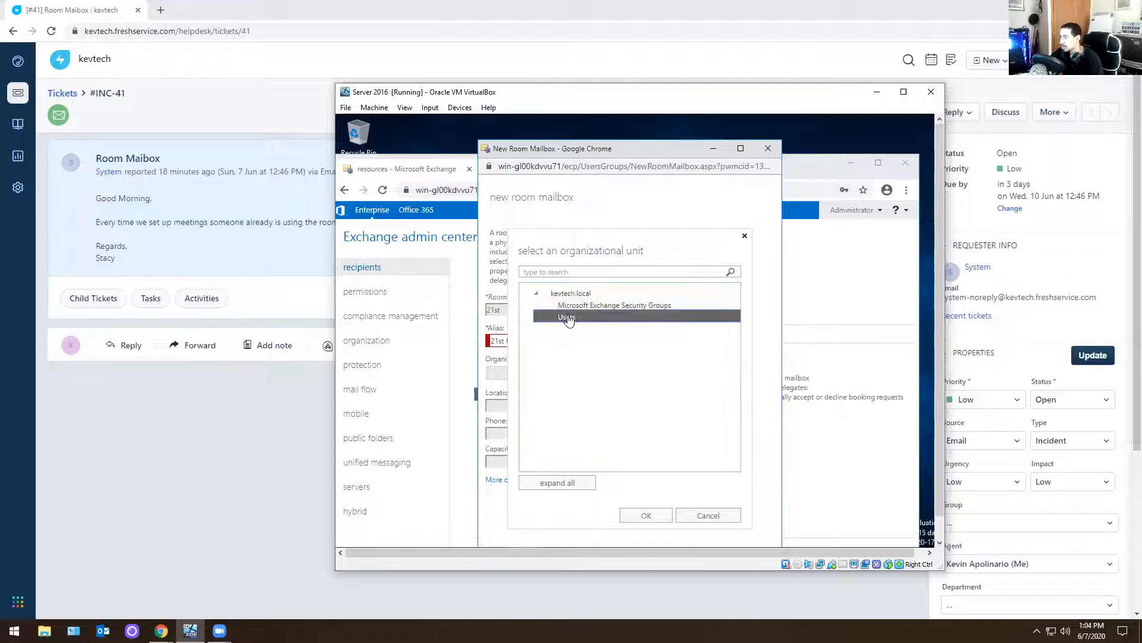
pyautogui.click(646, 515)
# Remove the space from the room mailbox's alias to make it 21stfloor
pyautogui.click(533, 343)
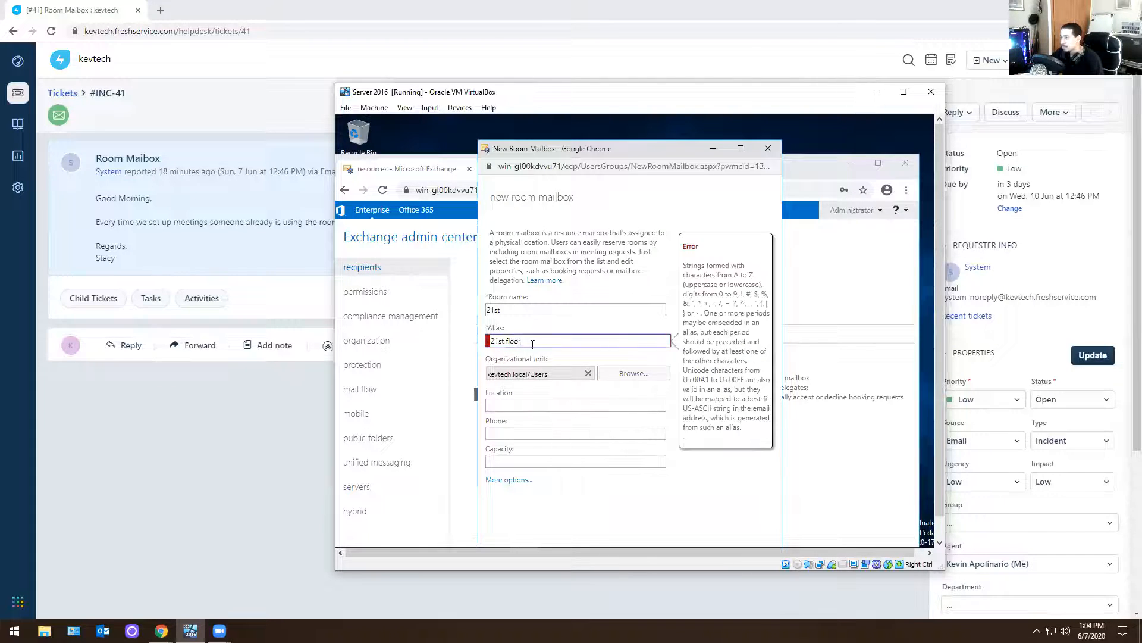
pyautogui.click(506, 341)
pyautogui.press('BackSpace')
pyautogui.press('Tab')
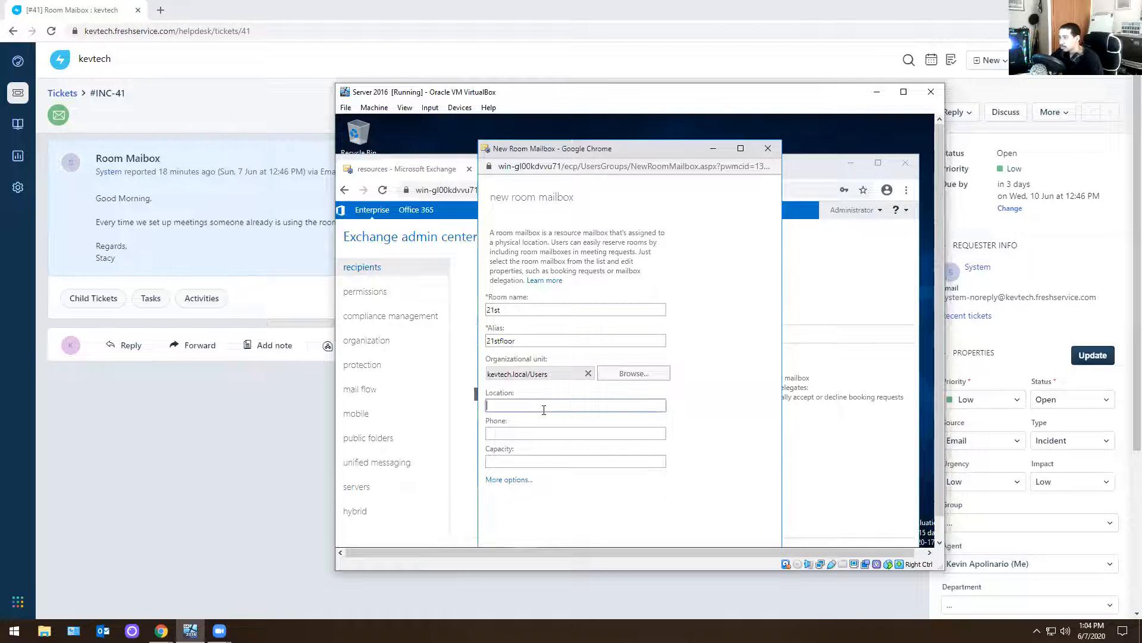
# Set the room mailbox's location to New York and choose Mailbox Database 105841 under the additional options
pyautogui.click(491, 481)
pyautogui.click(542, 407)
pyautogui.write('New York')
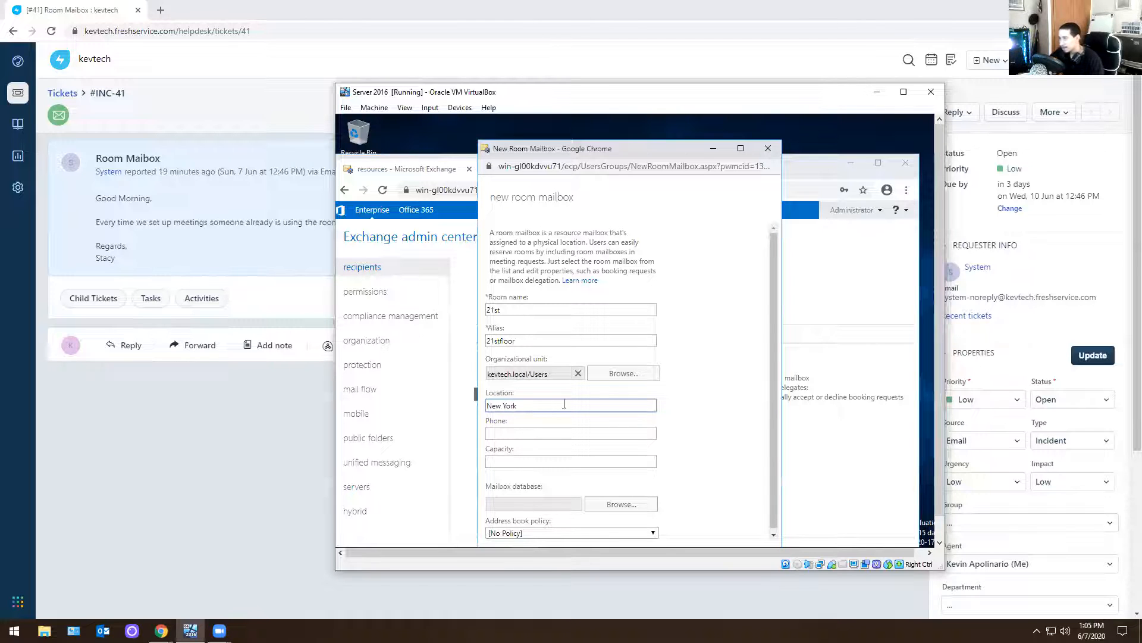
pyautogui.click(595, 504)
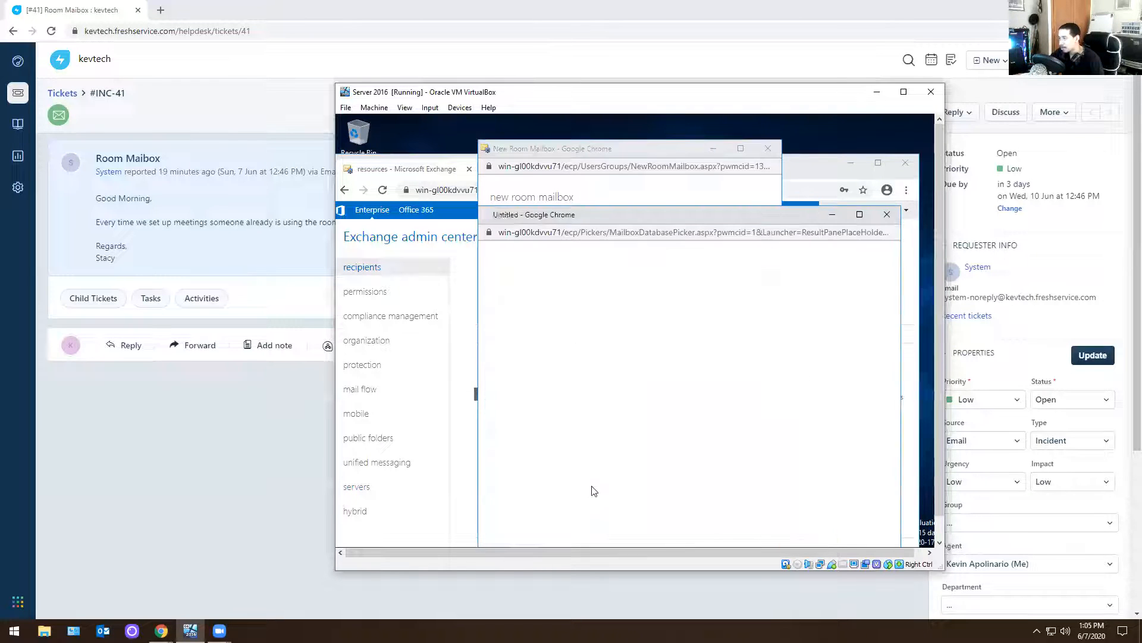
pyautogui.click(774, 529)
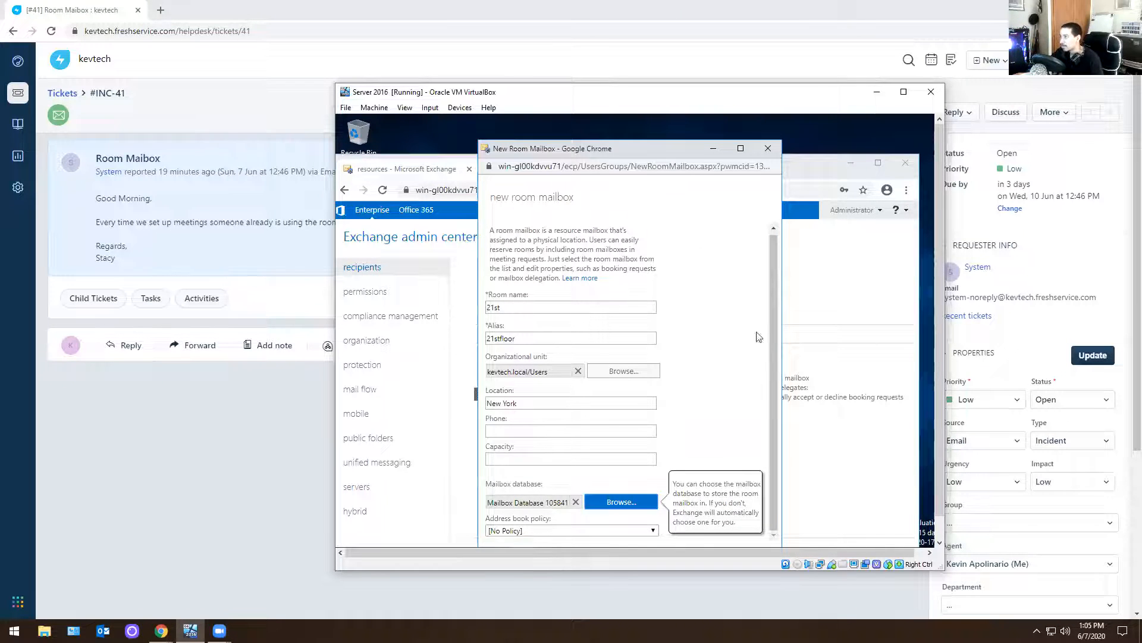
# Reposition the new room mailbox form so its end is accessible and save the mailbox
pyautogui.click(774, 411)
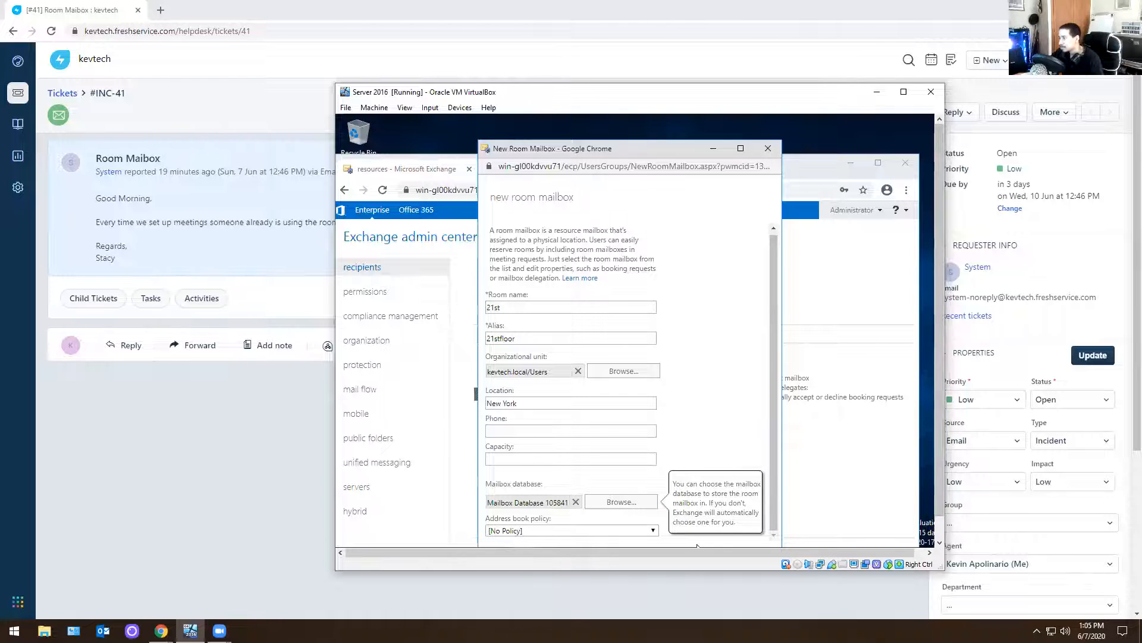
pyautogui.scroll(1, 698, 328)
pyautogui.scroll(-1, 701, 345)
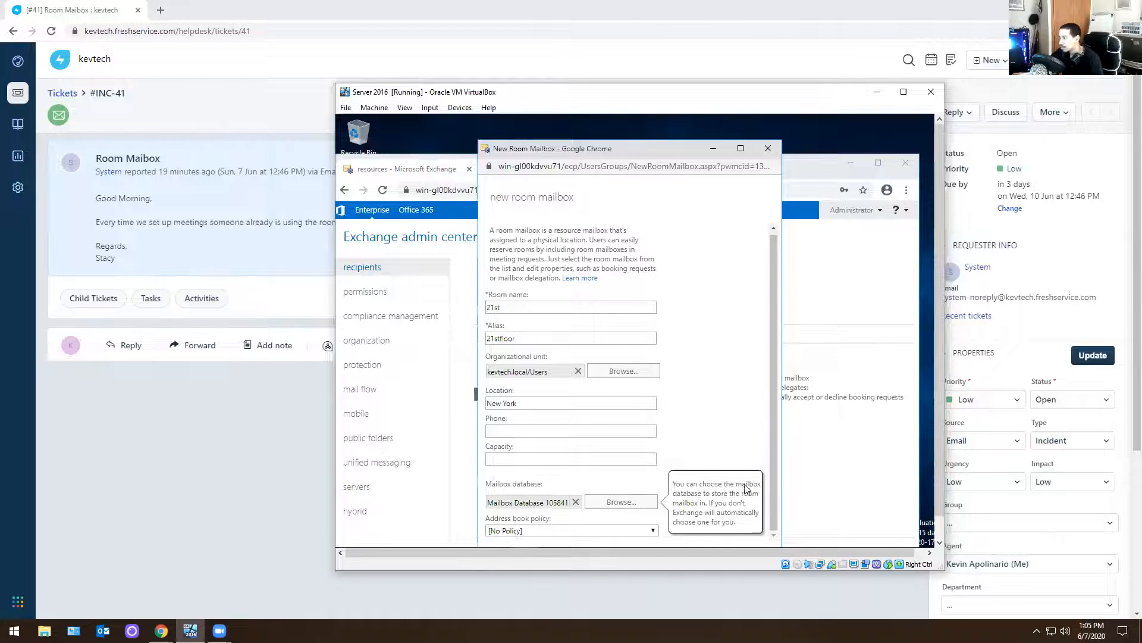
pyautogui.moveTo(750, 571); pyautogui.dragTo(748, 595)
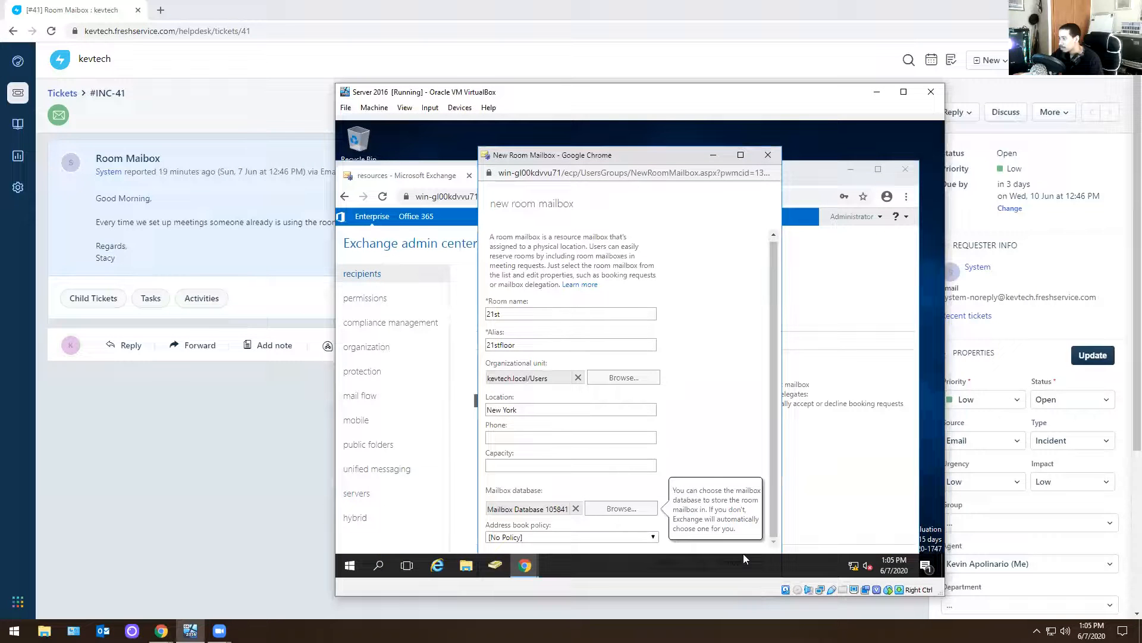
pyautogui.moveTo(771, 489); pyautogui.dragTo(777, 391)
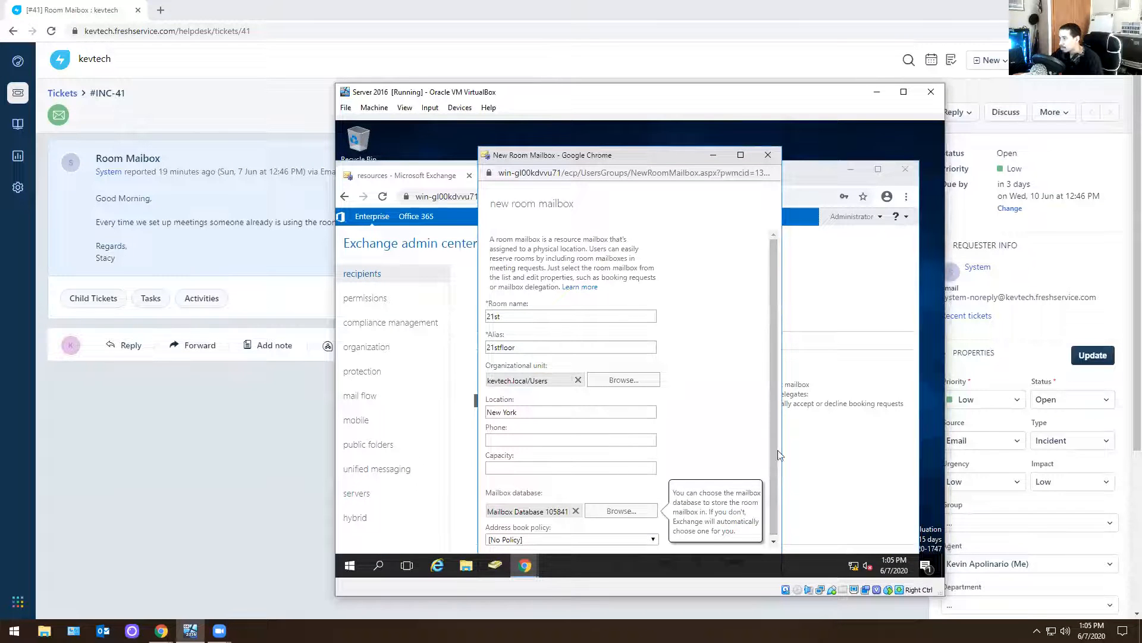
pyautogui.moveTo(777, 453); pyautogui.dragTo(748, 495)
pyautogui.click(747, 494)
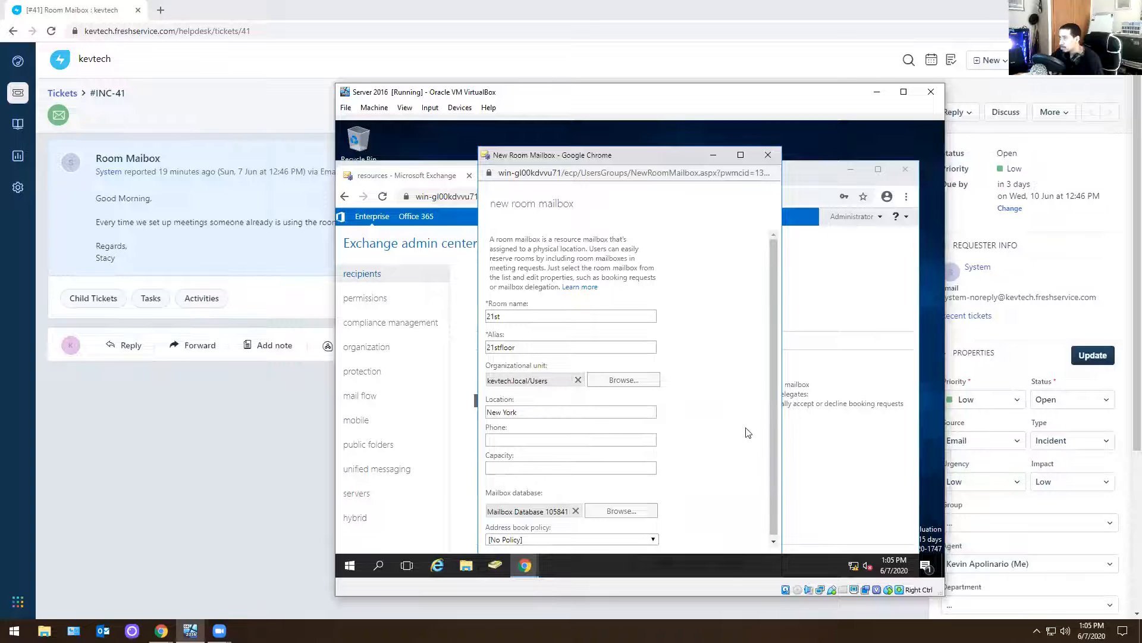
pyautogui.moveTo(646, 152); pyautogui.dragTo(660, 132)
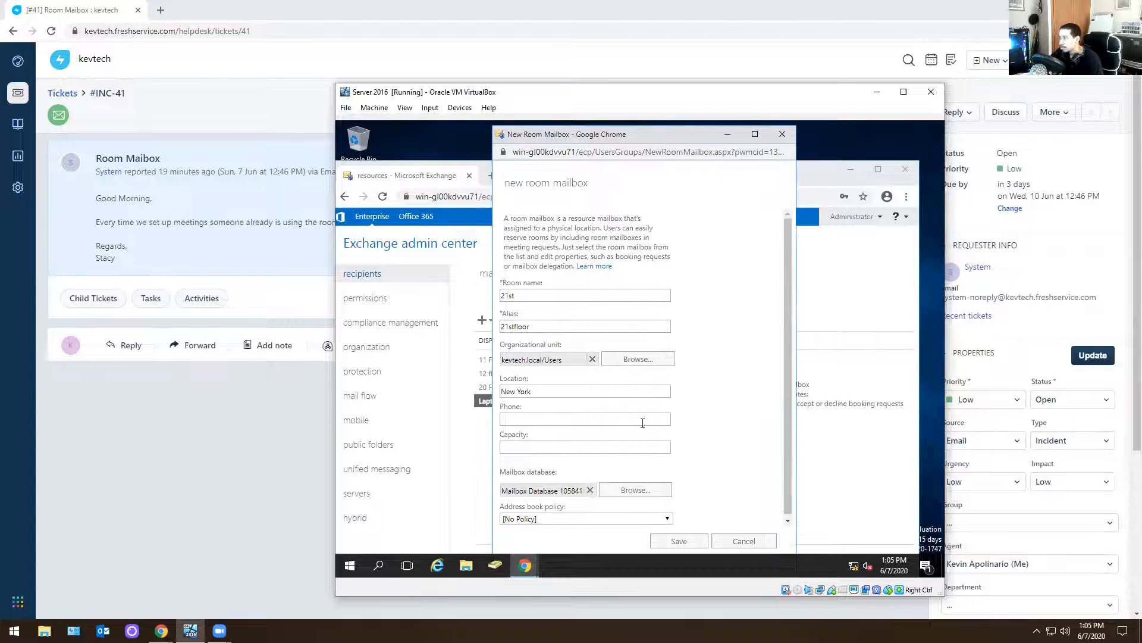
pyautogui.click(679, 542)
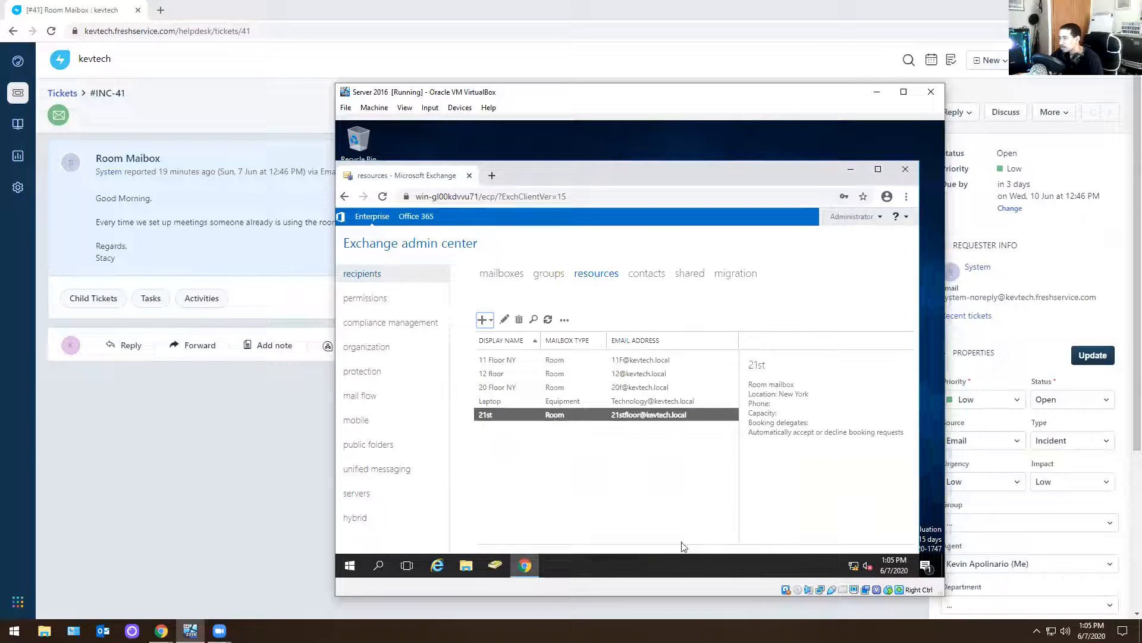
# Open the 21st room mailbox for editing and set its booking requests to be accepted or declined by selected delegates
pyautogui.click(531, 418)
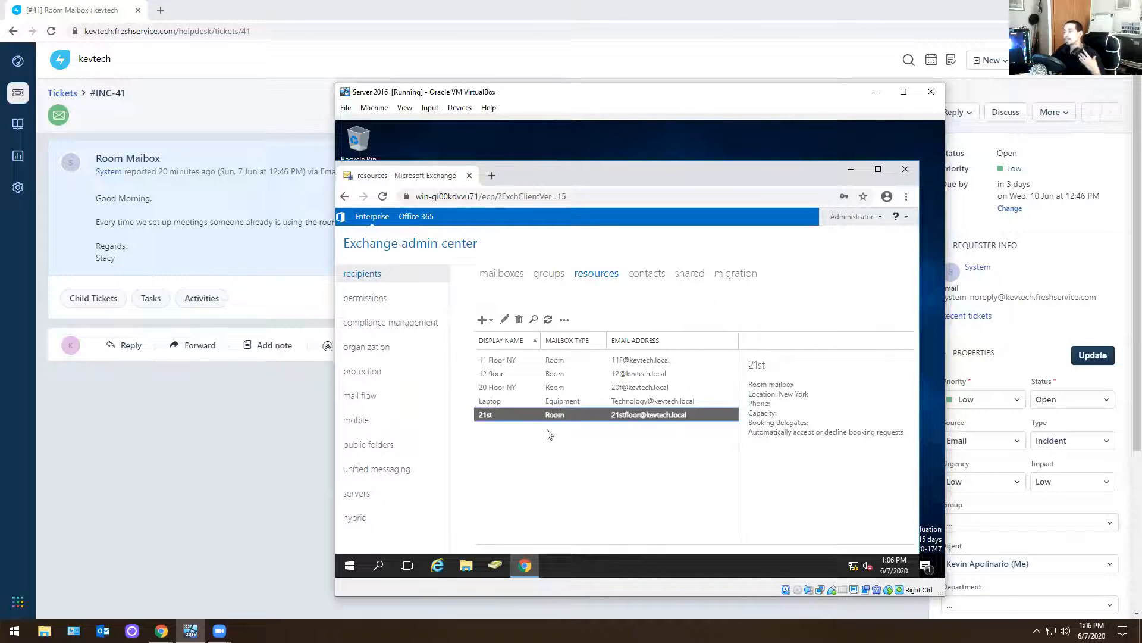
pyautogui.doubleClick(559, 416)
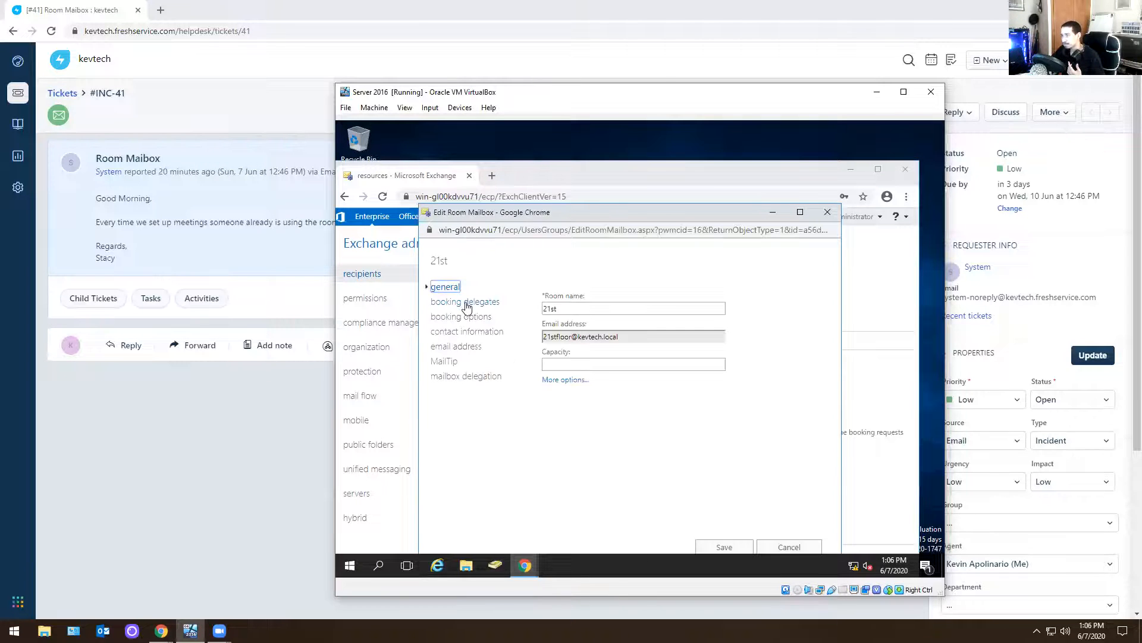
pyautogui.click(467, 304)
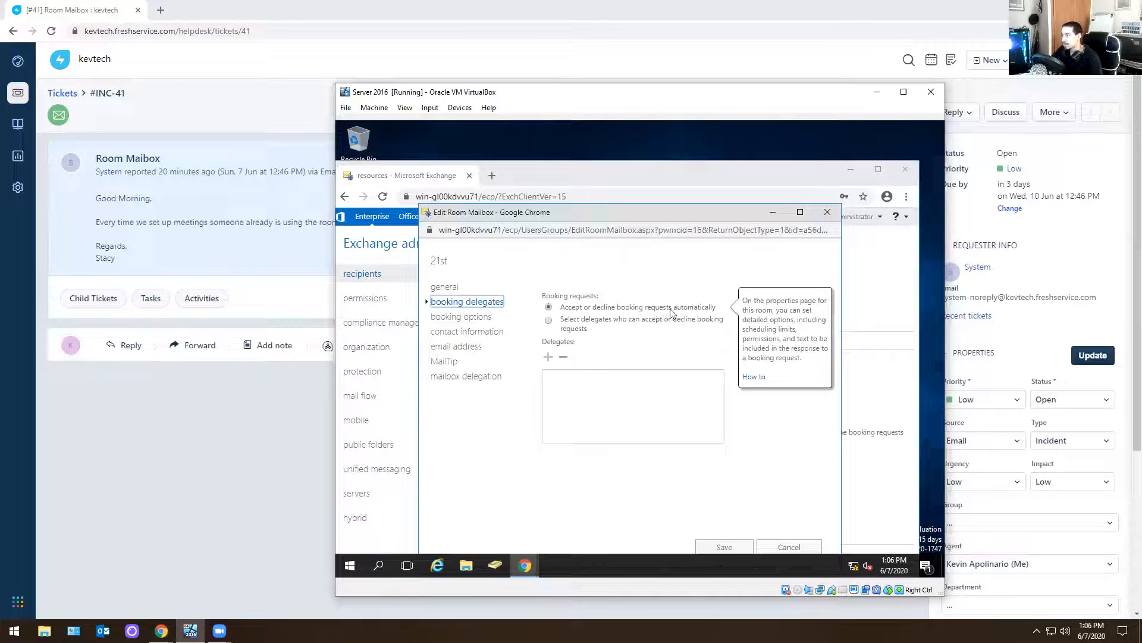
pyautogui.click(550, 322)
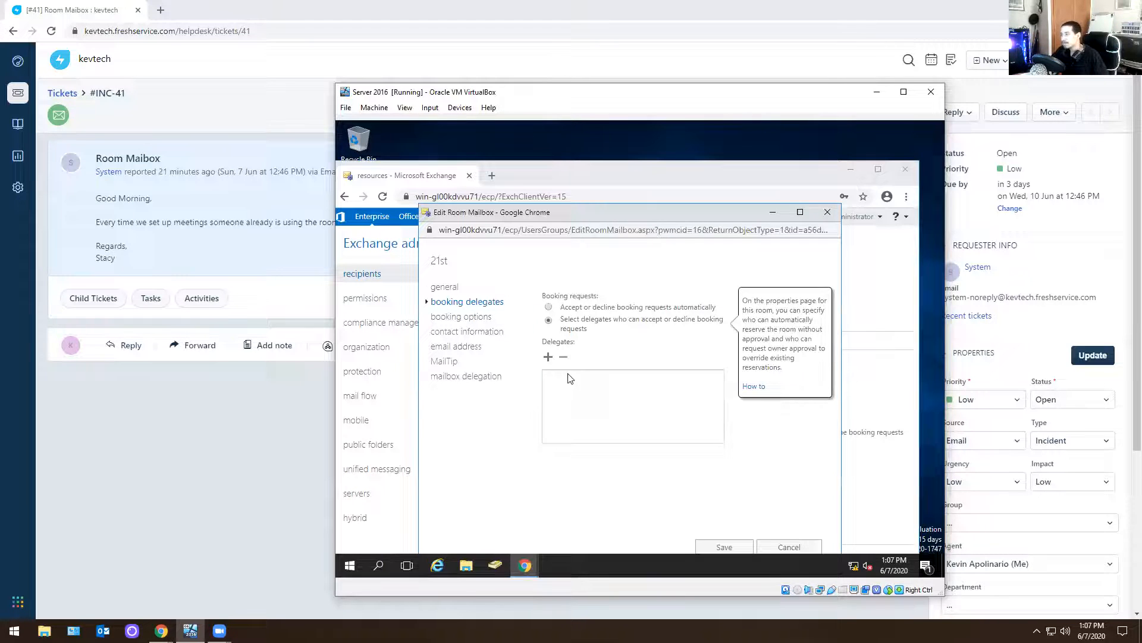
# Add the ticket's author and the user listed directly above them as booking delegates of the 21st room mailbox
pyautogui.click(548, 357)
pyautogui.click(543, 395)
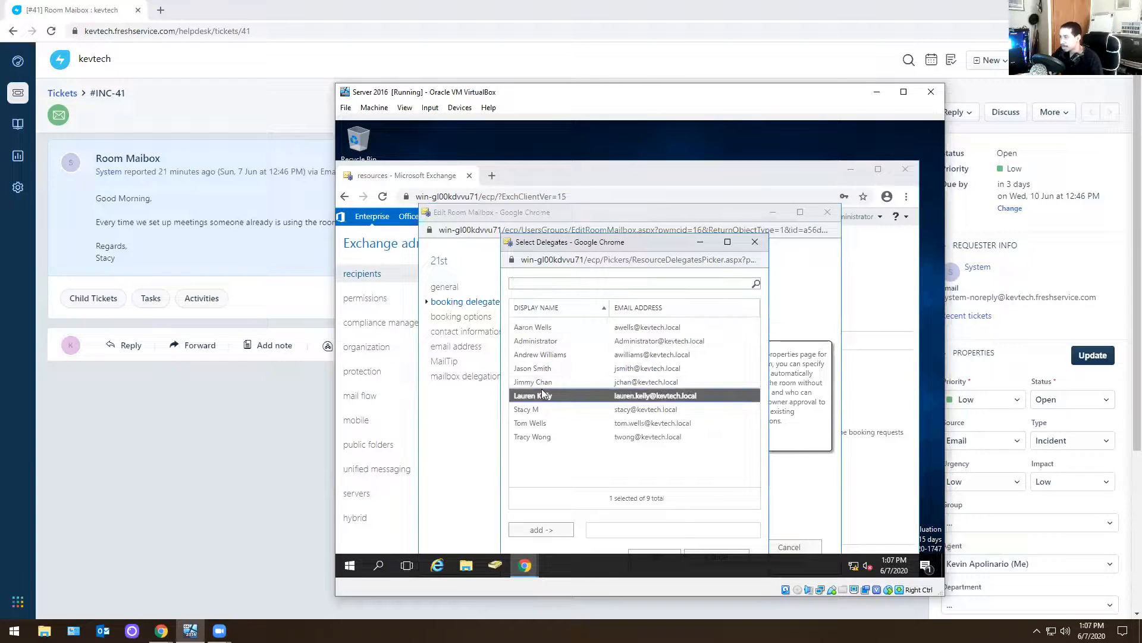
pyautogui.click(540, 529)
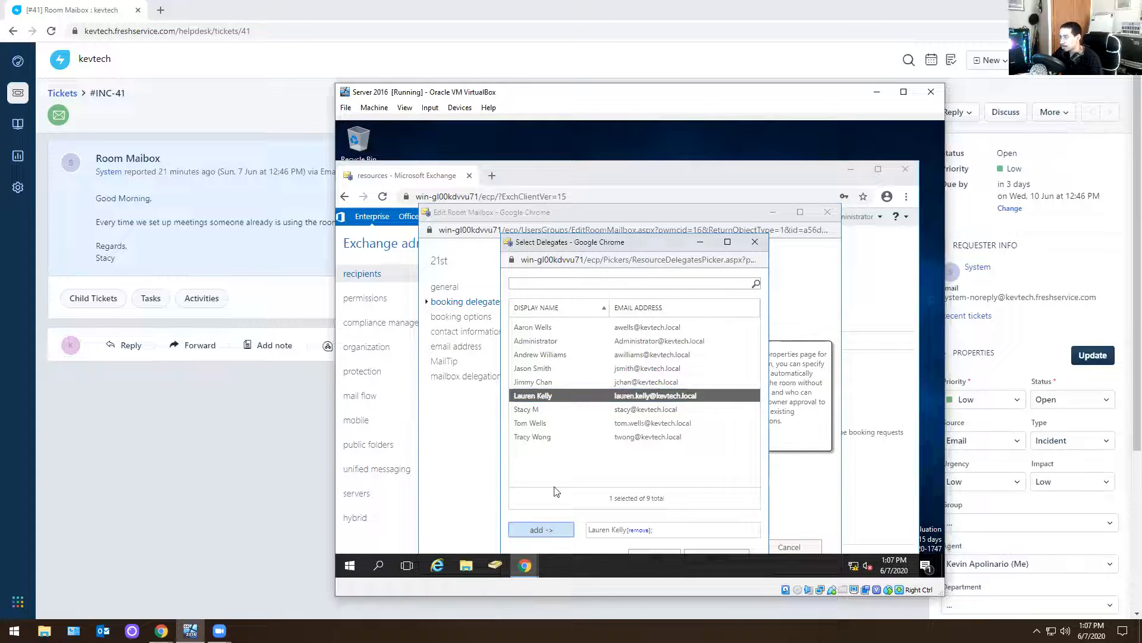
pyautogui.click(543, 410)
pyautogui.click(548, 529)
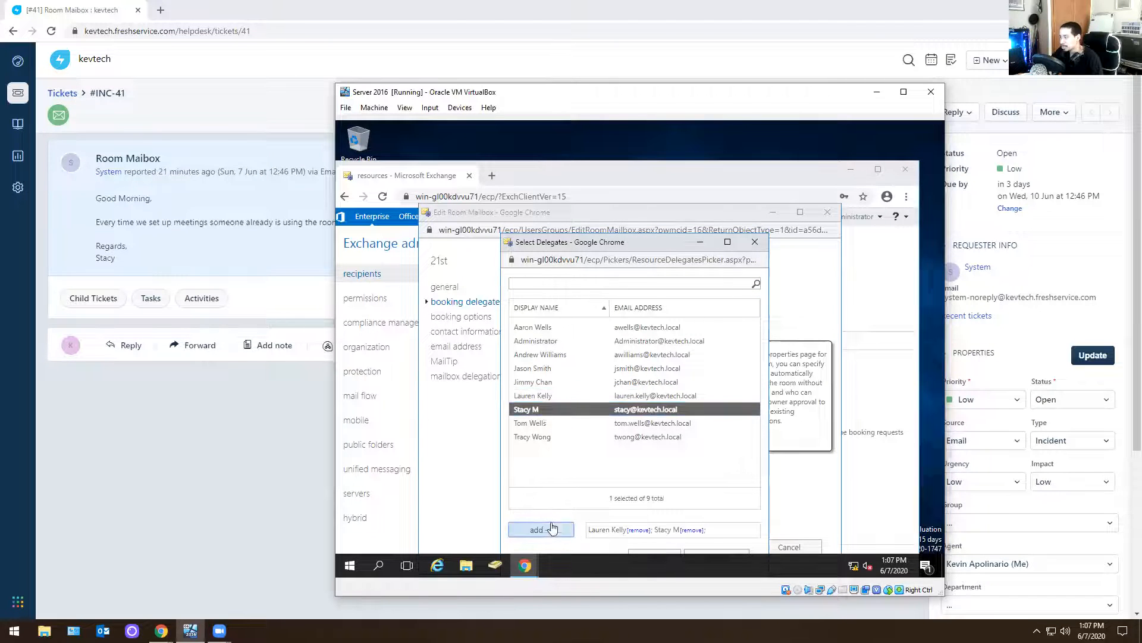
pyautogui.moveTo(639, 236); pyautogui.dragTo(640, 229)
pyautogui.click(658, 538)
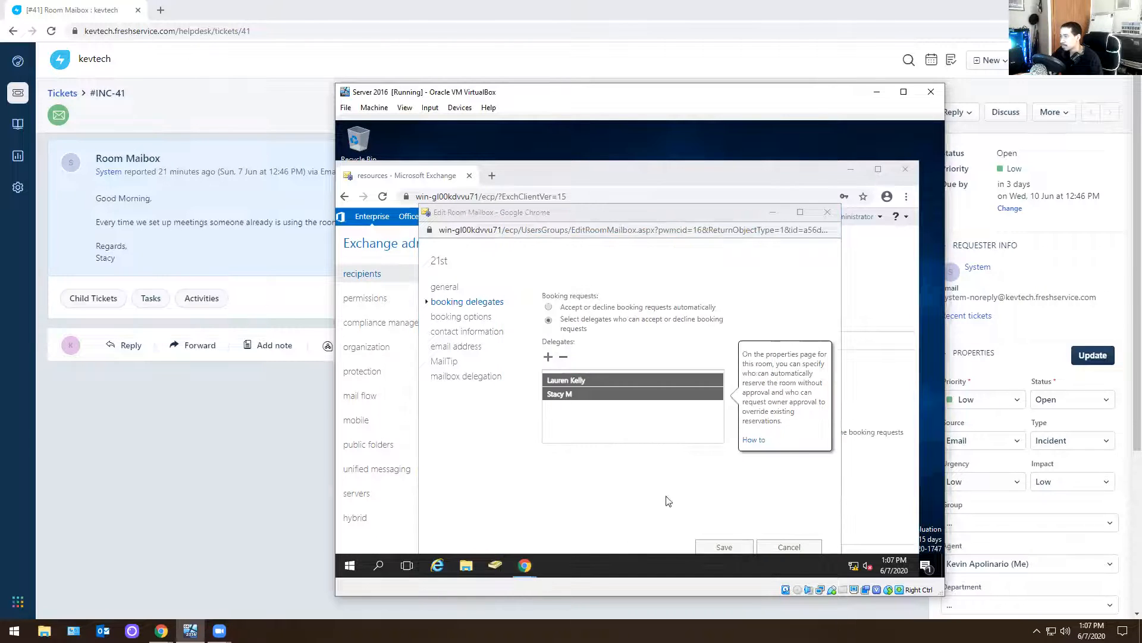
# Review the room's booking options, contact information and email address settings, and save the 21st room mailbox
pyautogui.click(464, 317)
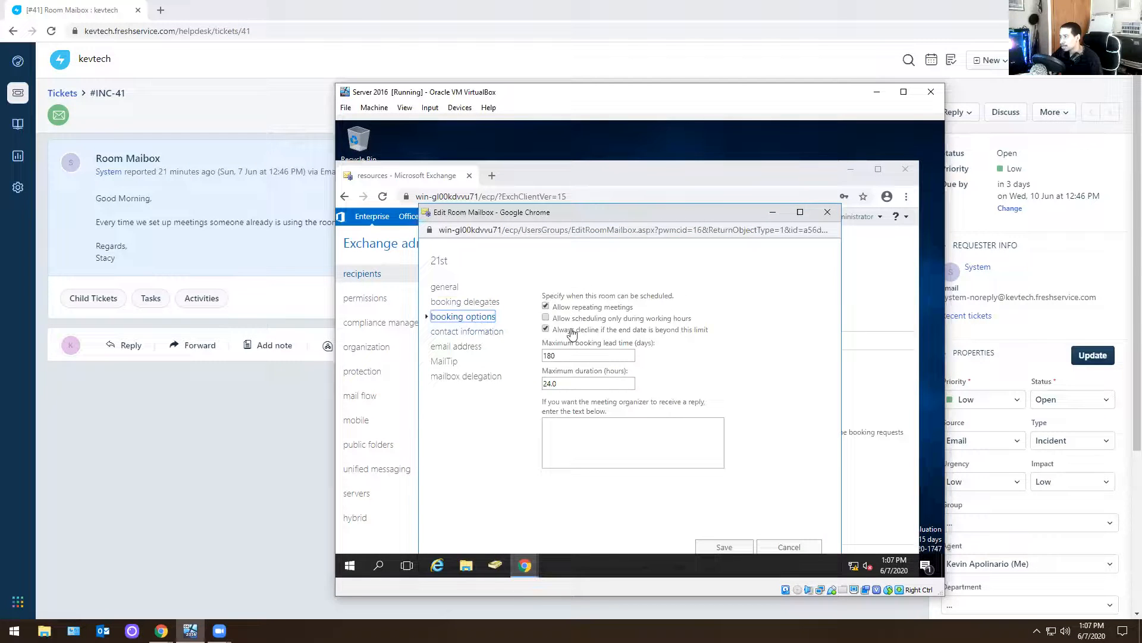
pyautogui.click(463, 331)
pyautogui.click(456, 347)
pyautogui.click(468, 302)
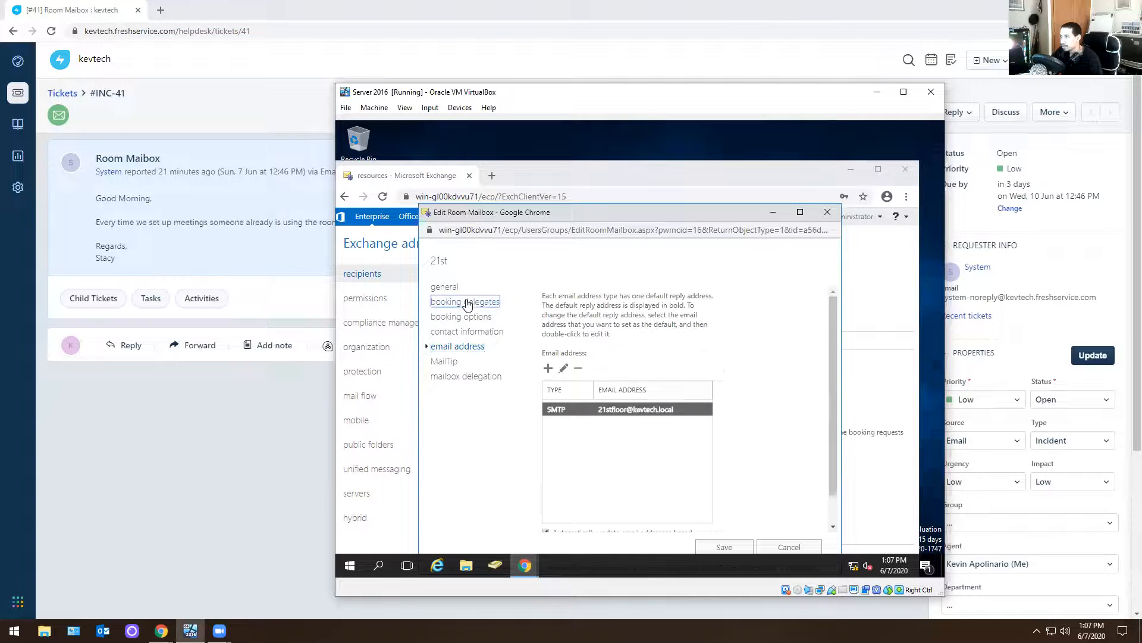
pyautogui.click(724, 546)
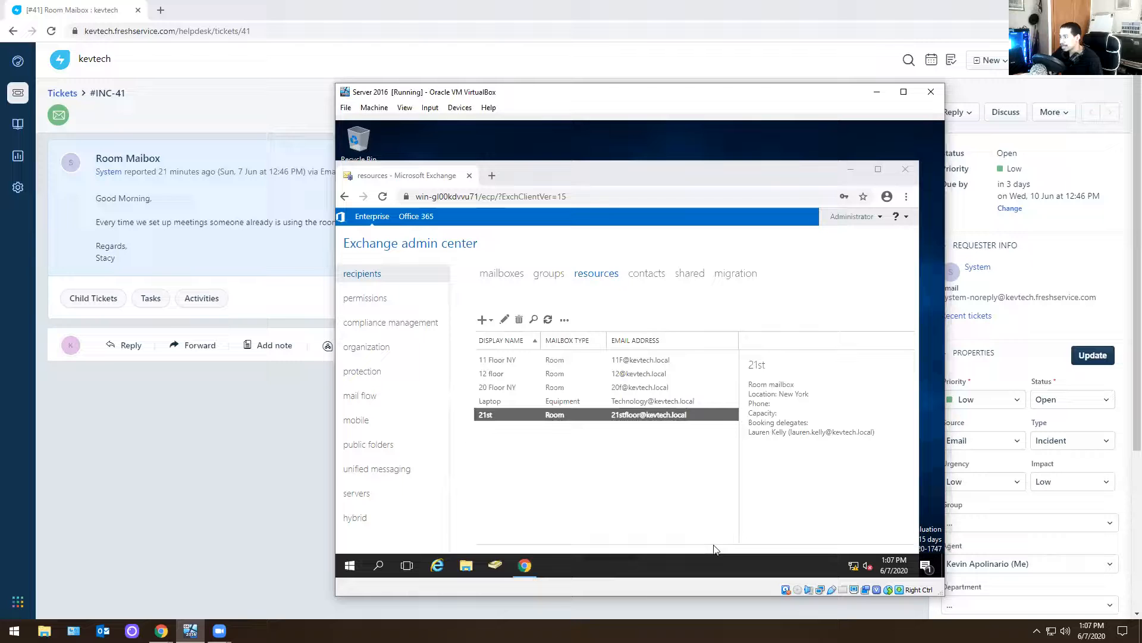
# Review the 21st room mailbox's booking delegates, general settings, contact information and mailbox delegation permissions, and save it
pyautogui.doubleClick(574, 419)
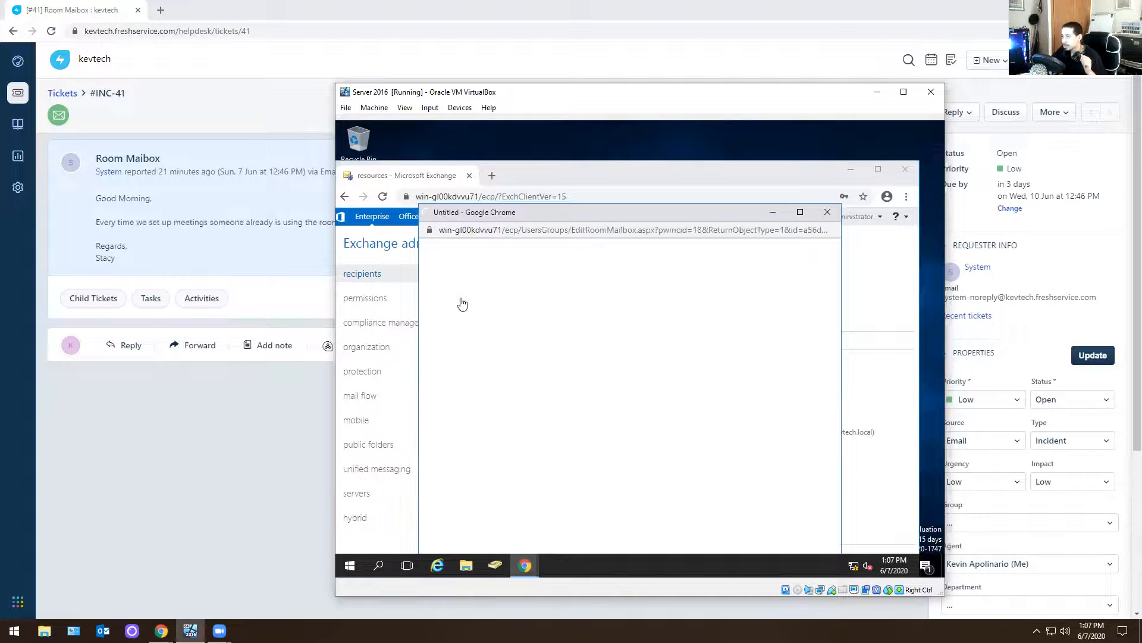
pyautogui.click(464, 302)
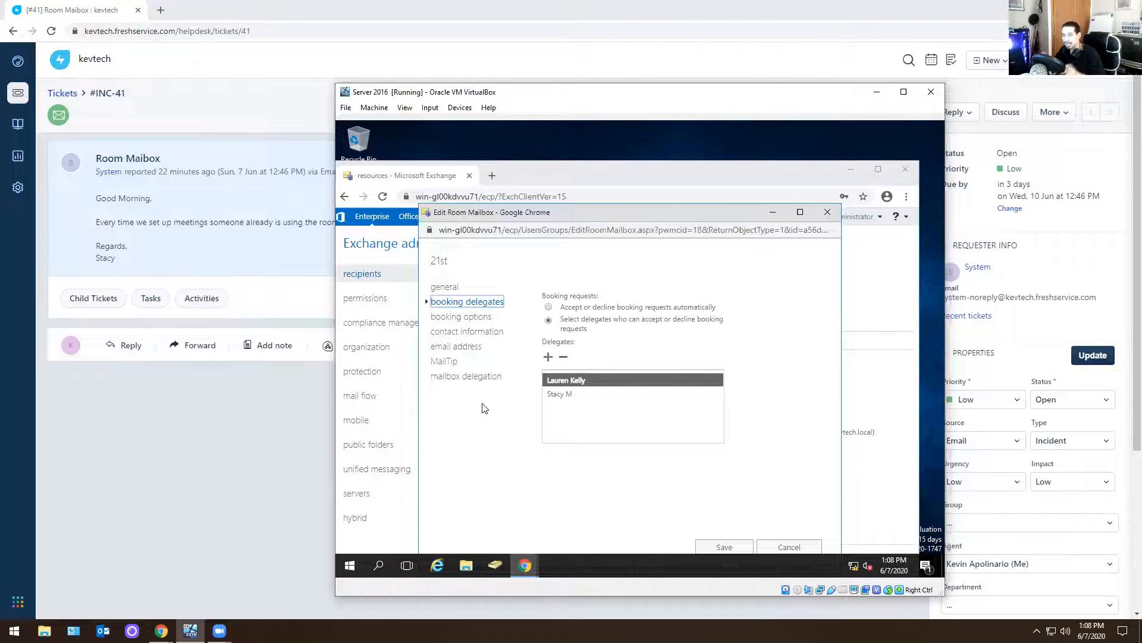
pyautogui.click(445, 288)
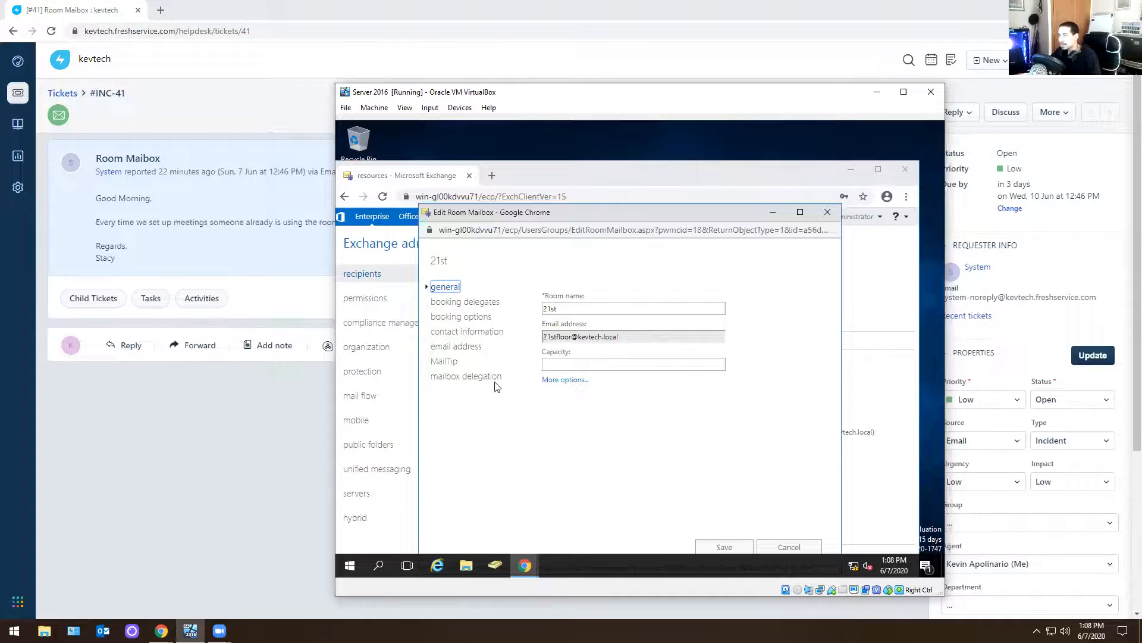
pyautogui.click(459, 317)
pyautogui.click(455, 333)
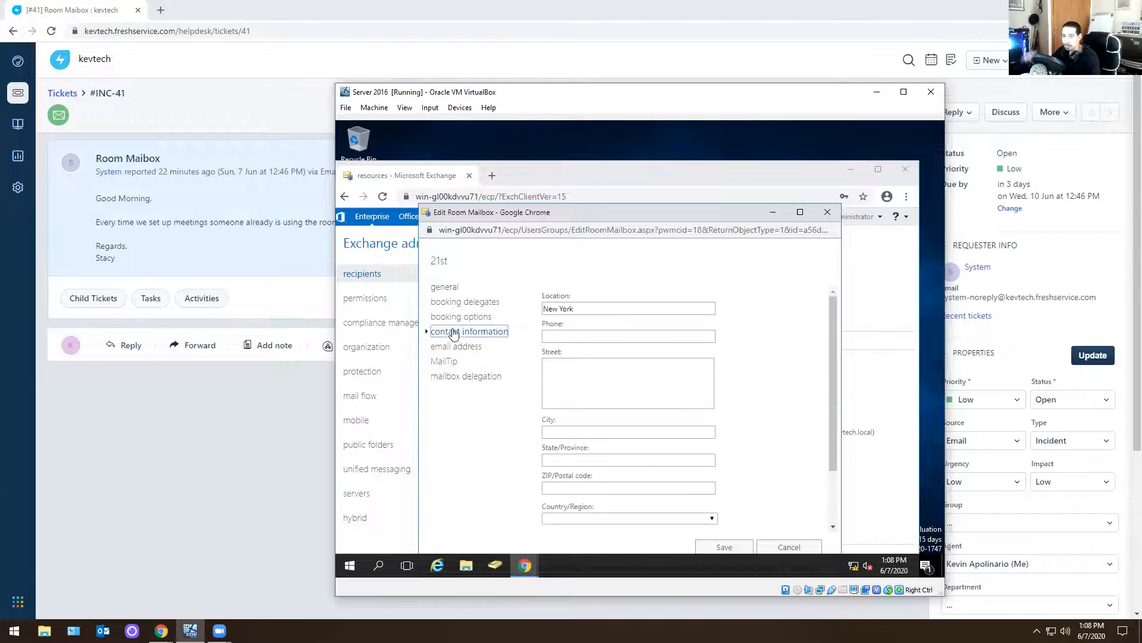
pyautogui.click(470, 377)
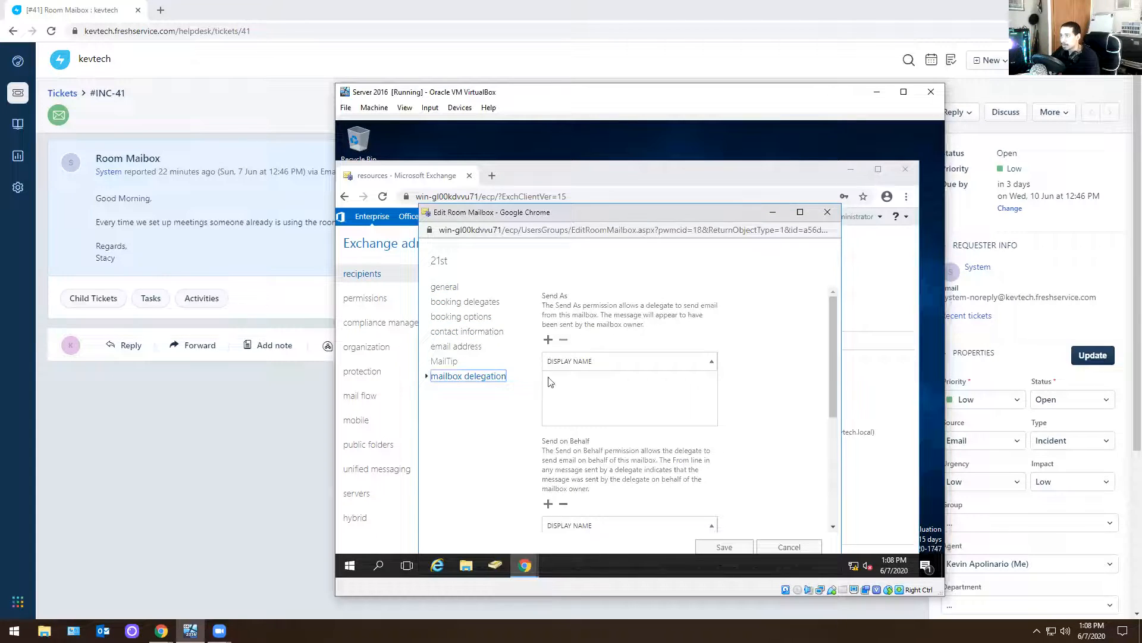
pyautogui.scroll(-2, 610, 379)
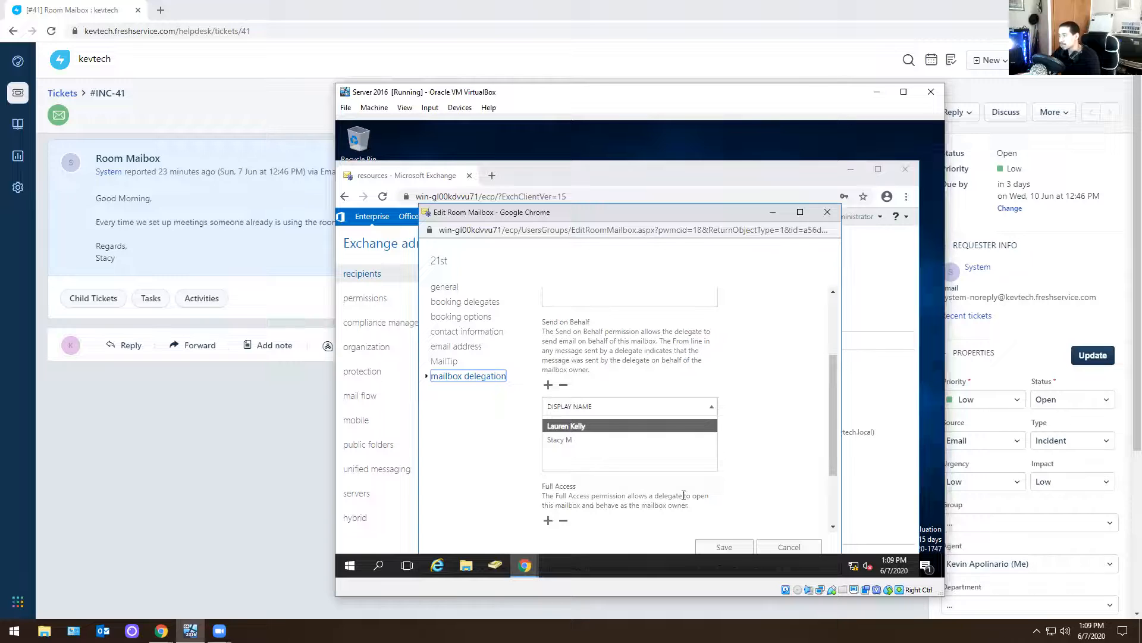
pyautogui.click(735, 545)
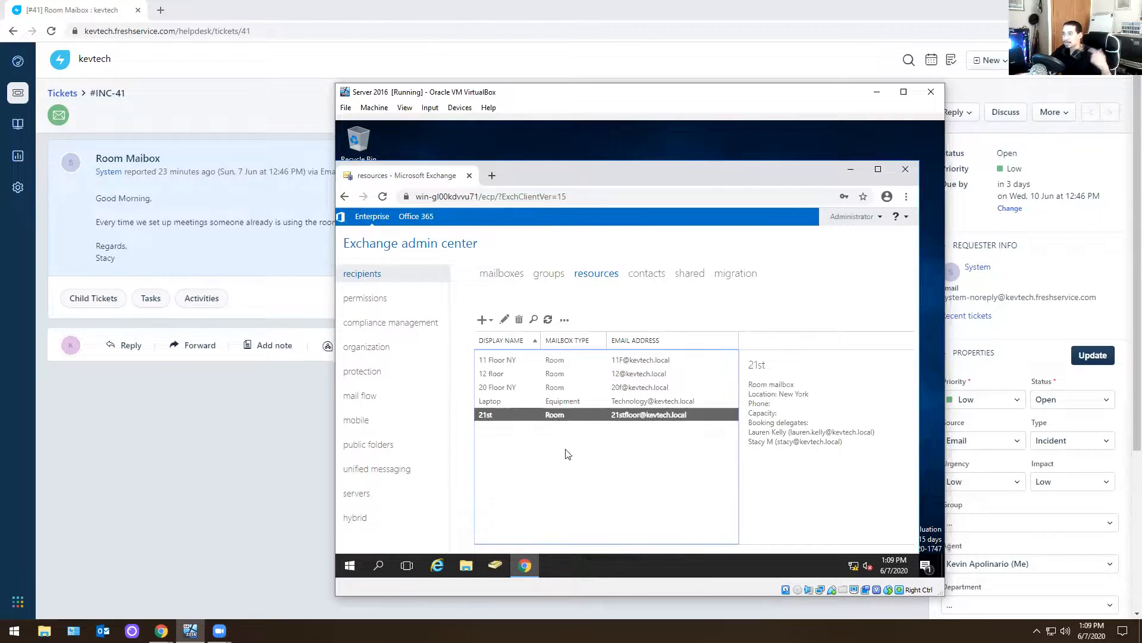
# Reopen the 21st room mailbox's booking delegates, view the users available as delegates without adding any, and save the mailbox
pyautogui.doubleClick(502, 413)
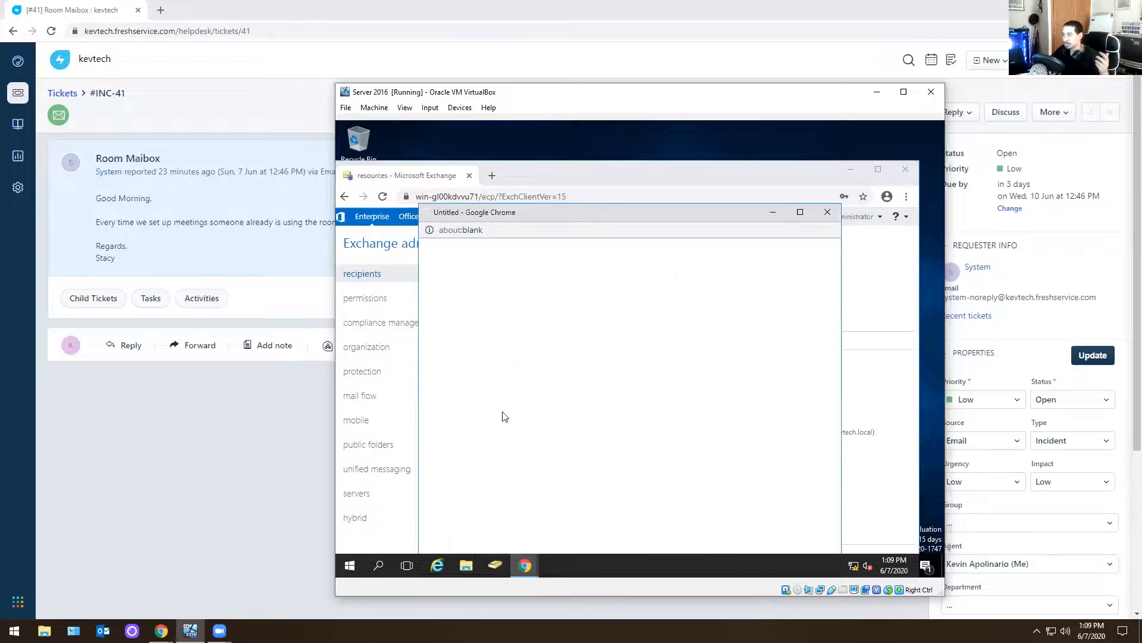
pyautogui.click(468, 302)
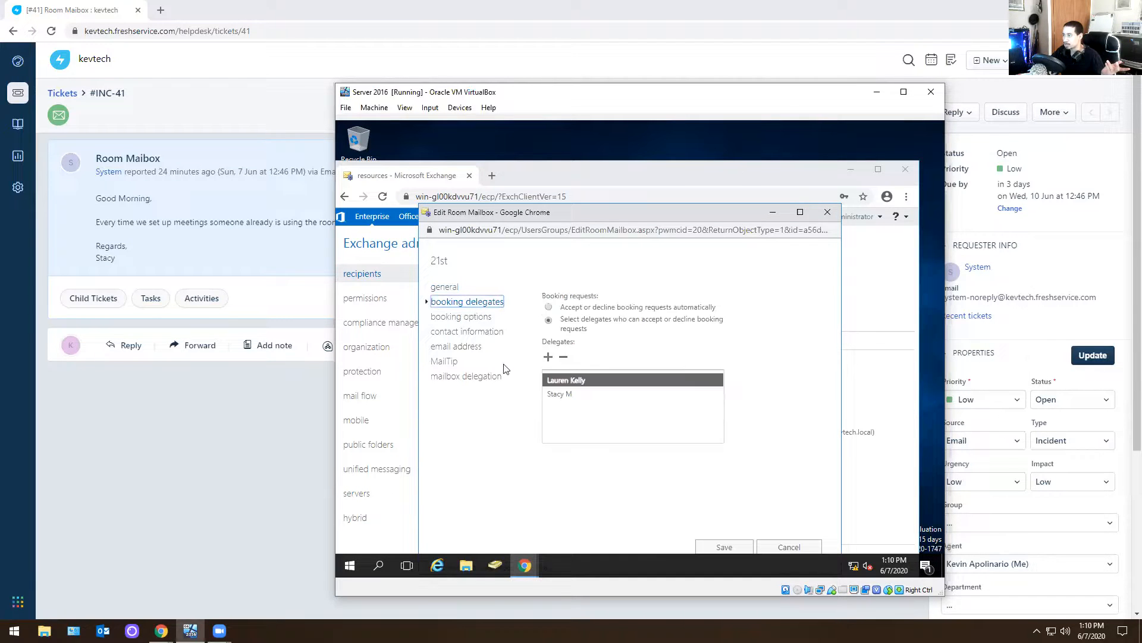
pyautogui.click(548, 356)
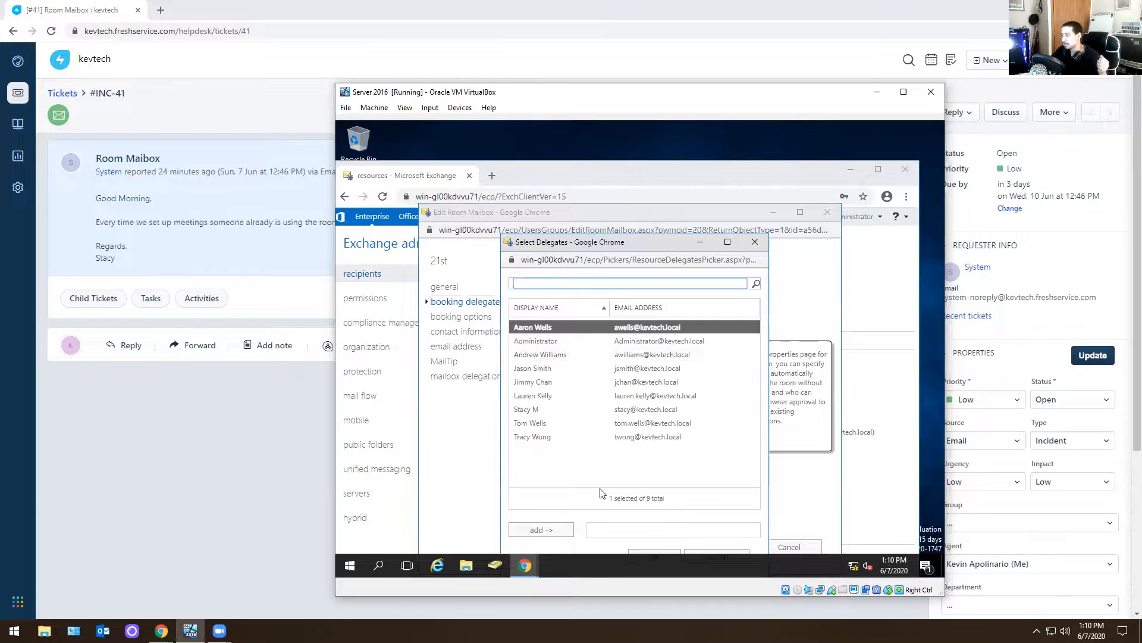
pyautogui.click(702, 557)
pyautogui.click(720, 551)
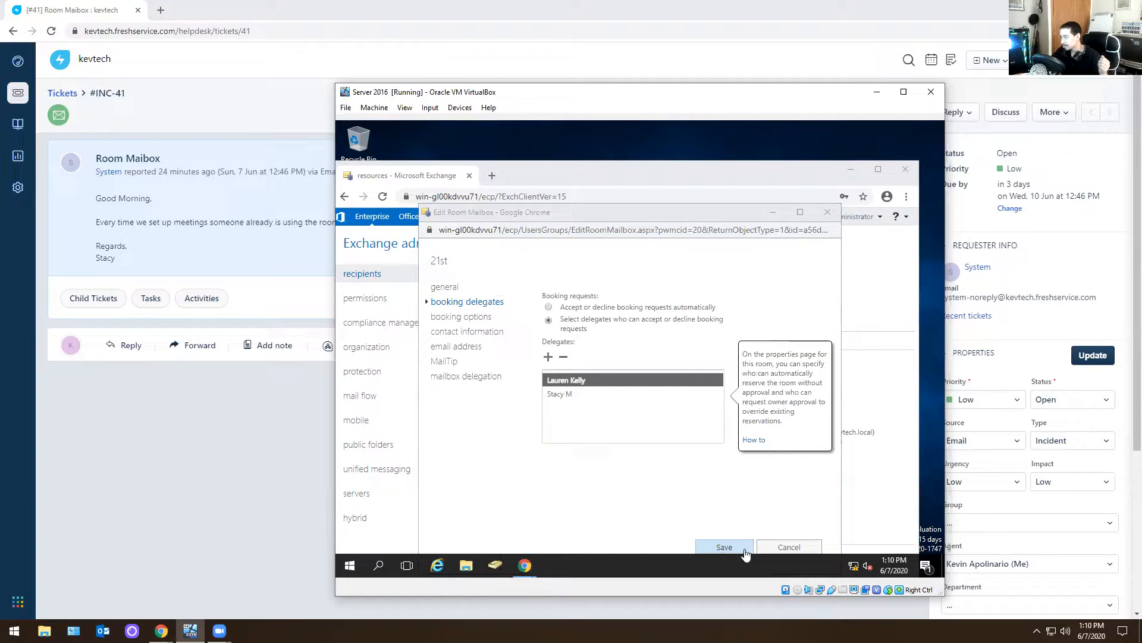
pyautogui.click(743, 550)
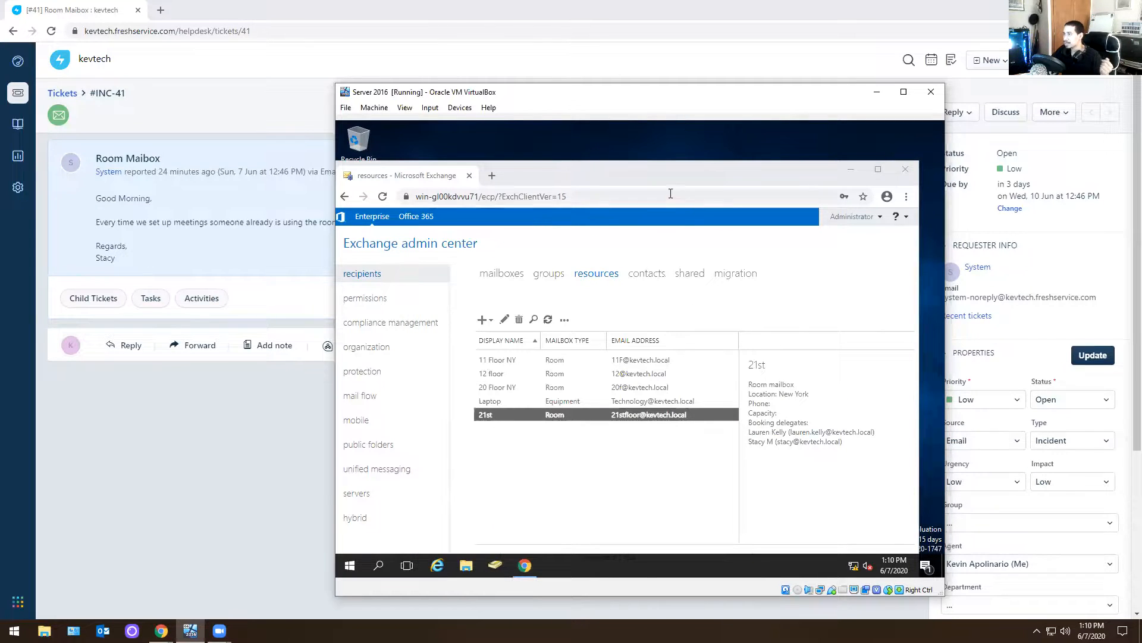
# Switch to the Freshservice ticket #INC-41, send the reply "Room mailbox has been created." below the ticket link, and close the ticket
pyautogui.click(208, 187)
pyautogui.click(126, 345)
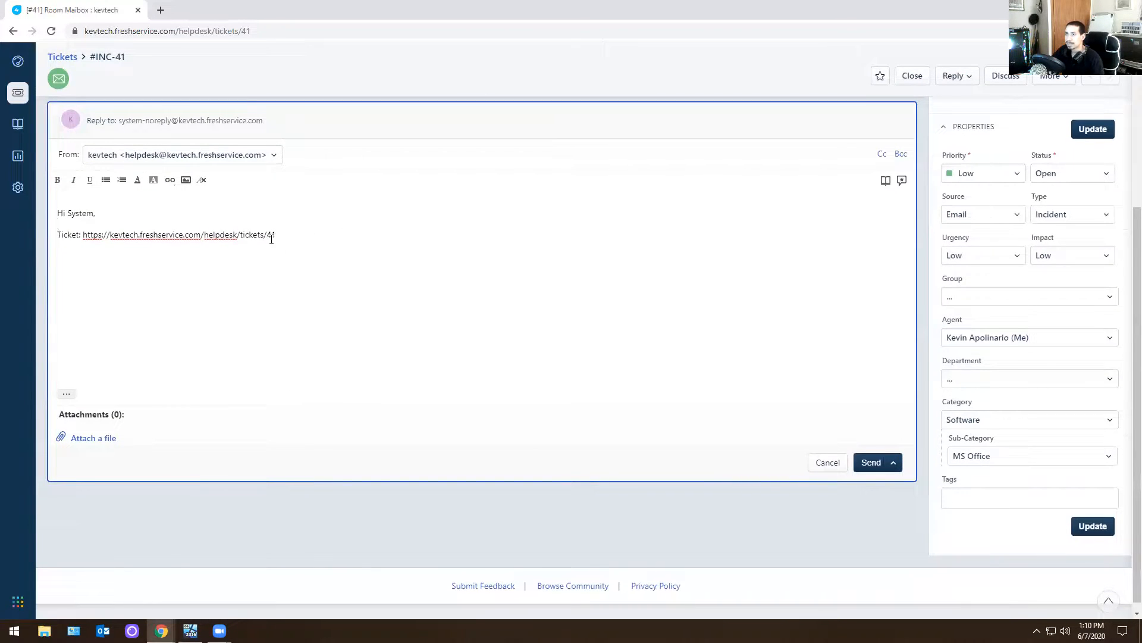
pyautogui.scroll(4, 273, 241)
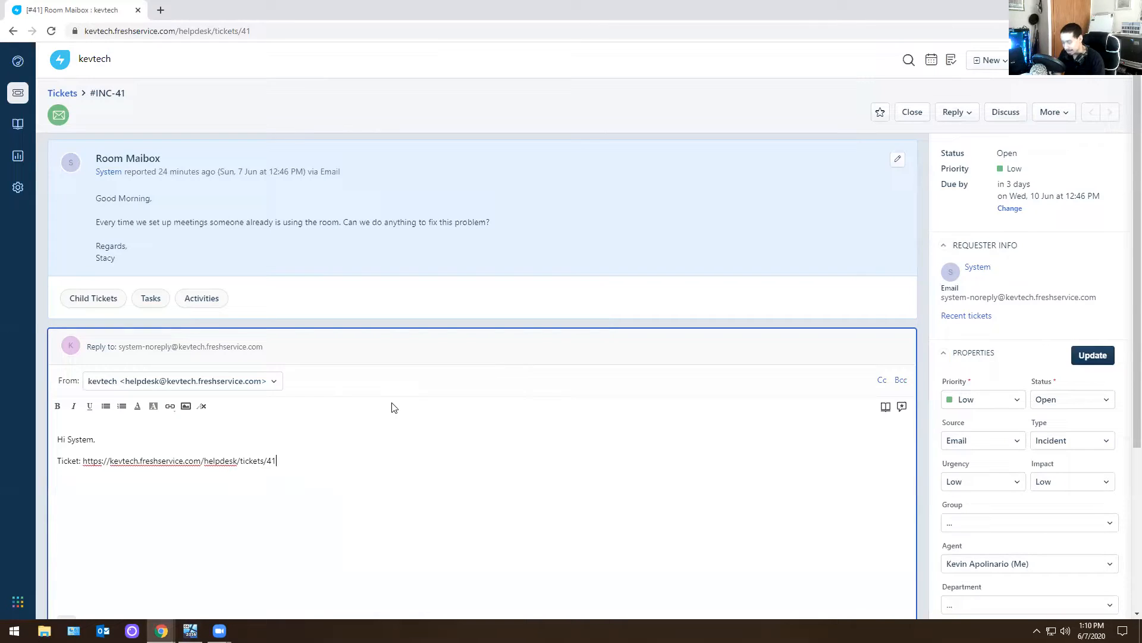
pyautogui.press('Return')
pyautogui.write('Room mailboo')
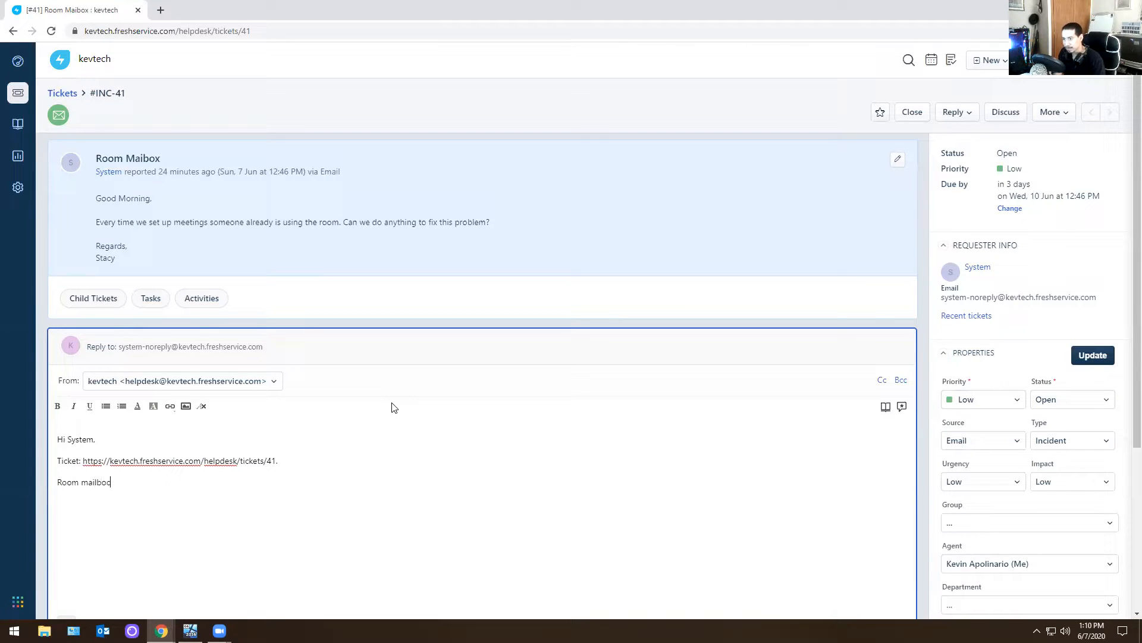
pyautogui.press('BackSpace')
pyautogui.write('x has been created.')
pyautogui.scroll(-1, 602, 467)
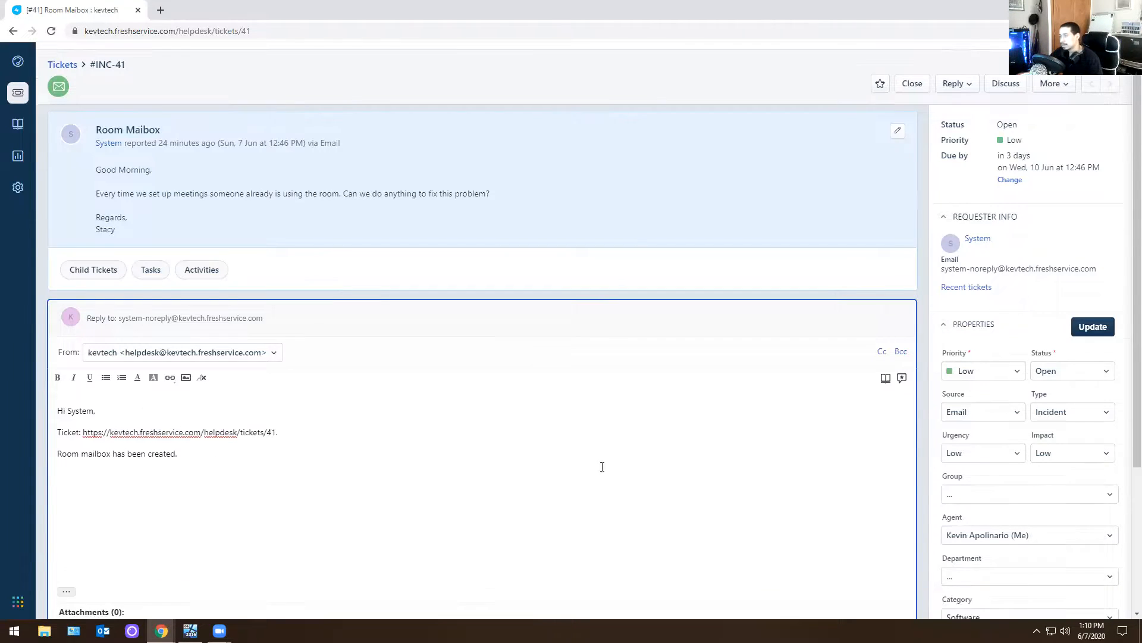
pyautogui.scroll(-5, 602, 467)
pyautogui.click(863, 453)
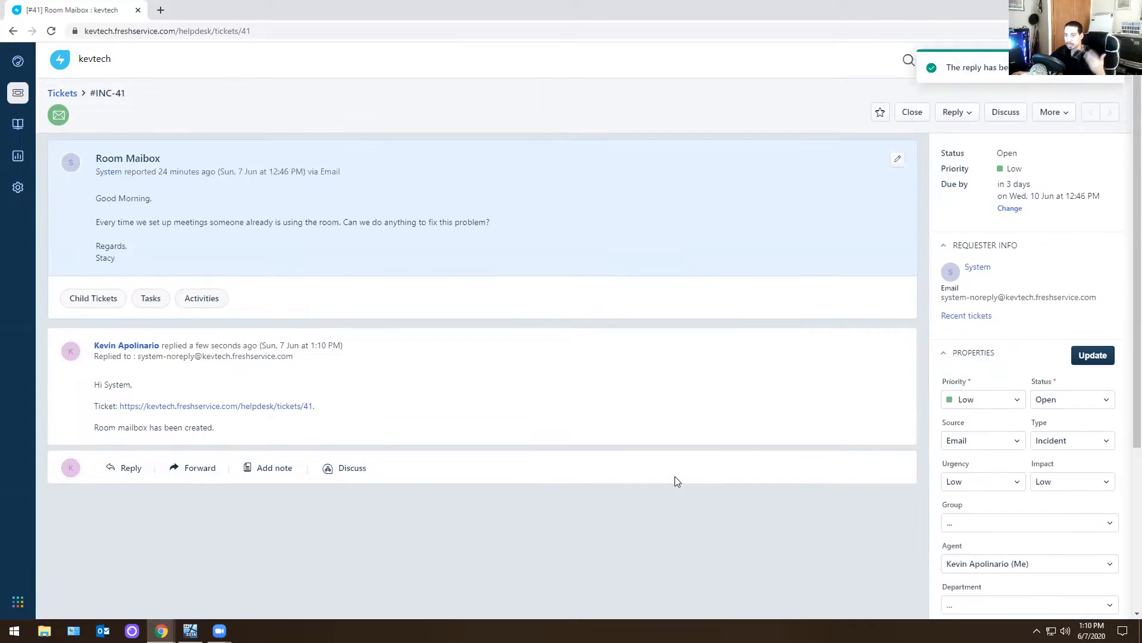
pyautogui.click(915, 115)
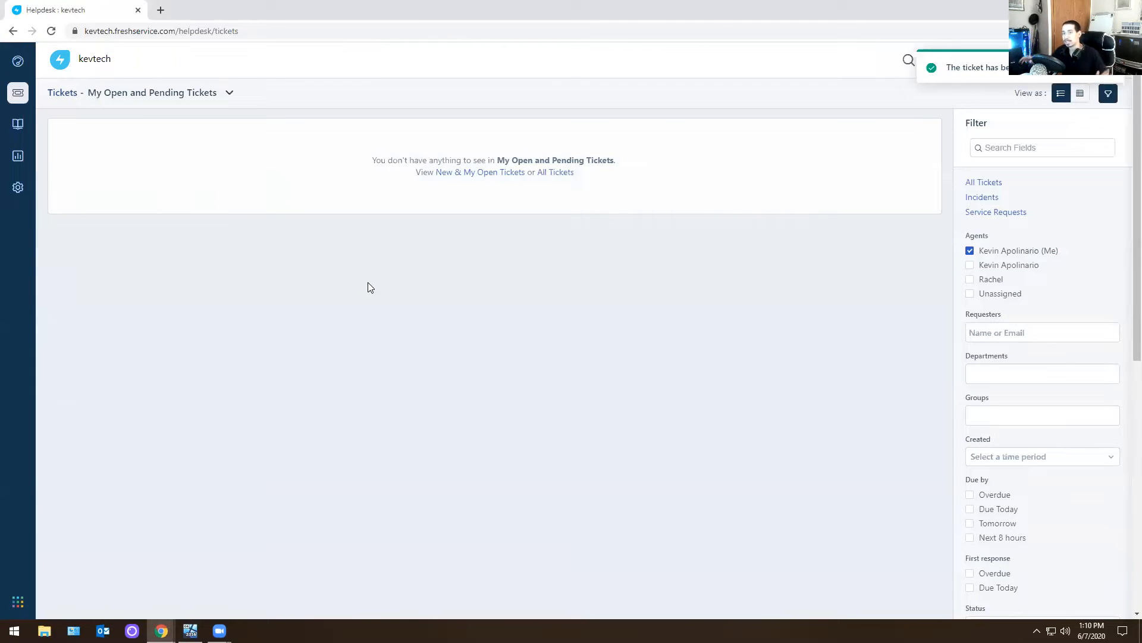